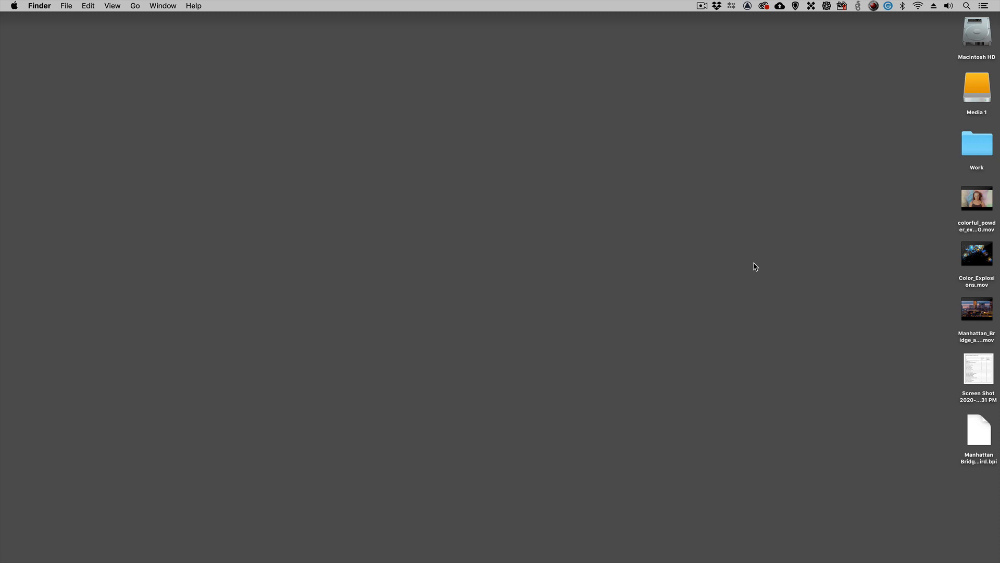
# Preview the desktop screenshot and examine the comparison table of Particle Illusion Standalone versus the Continuum version.
pyautogui.click(979, 366)
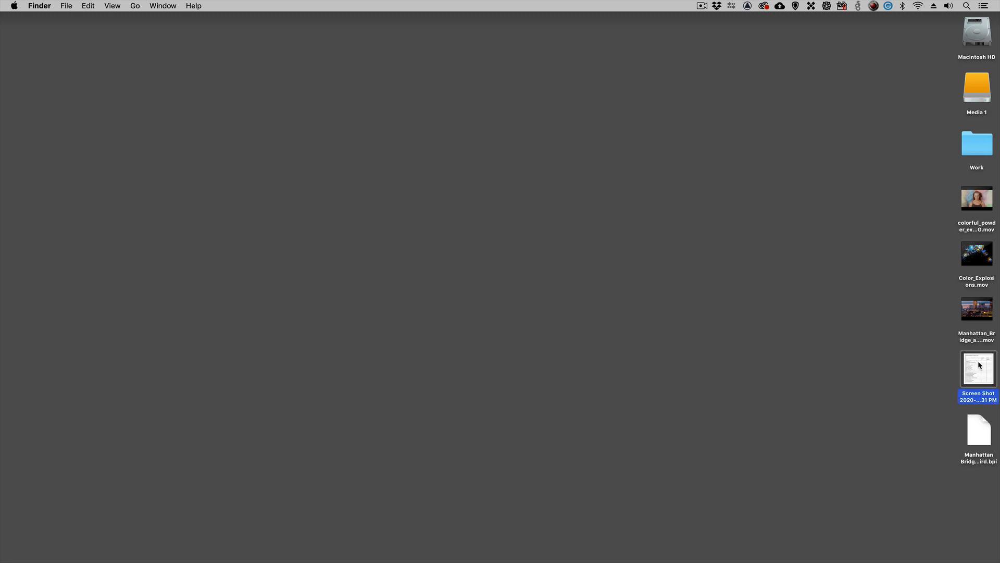
pyautogui.press('space')
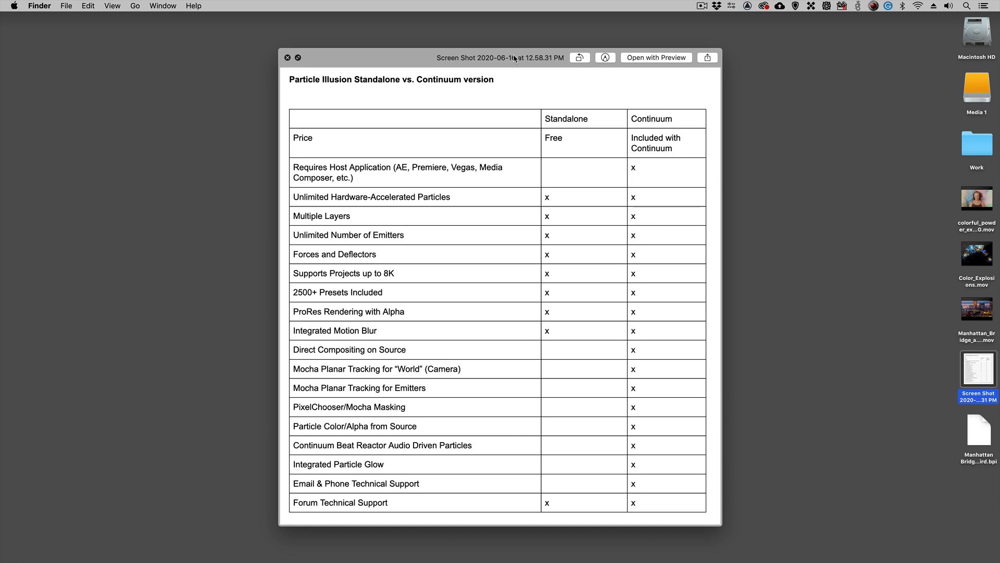
pyautogui.press('space')
pyautogui.click(724, 112)
# Switch to Firefox, open the Particle Illusion downloads and filter the product list to Boris Particle Illusion Particle Emitters.
pyautogui.press('super+Tab')
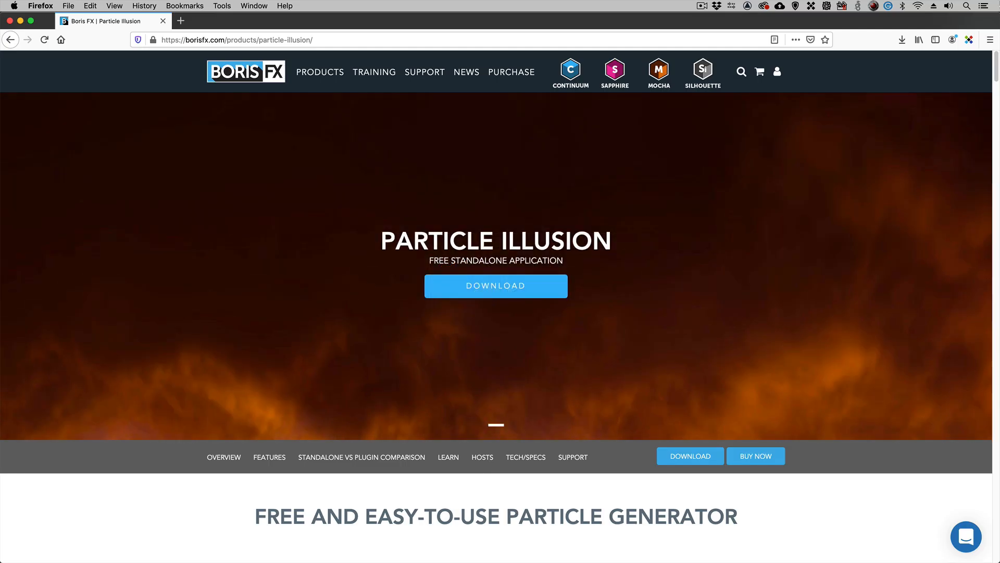
pyautogui.click(497, 294)
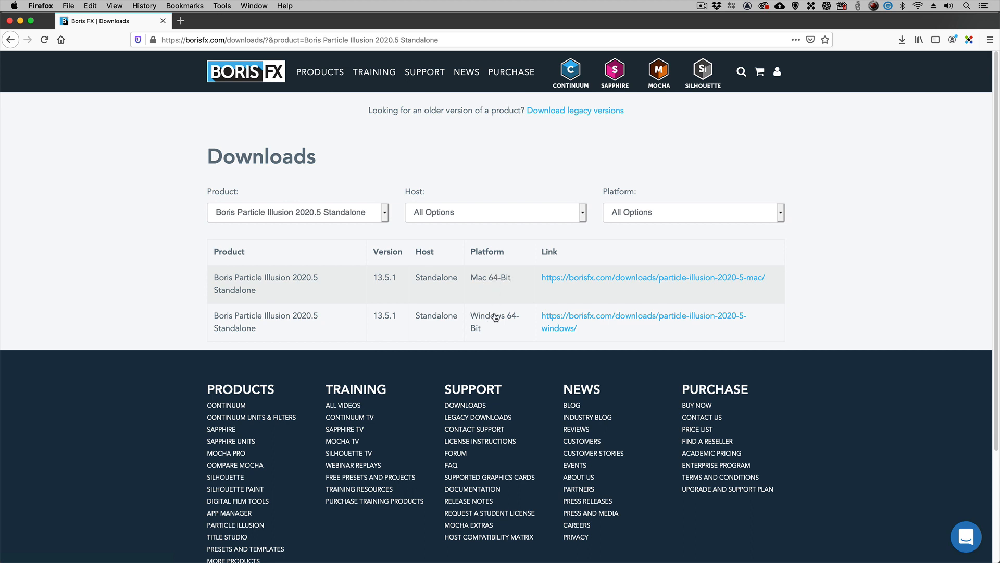
pyautogui.click(384, 213)
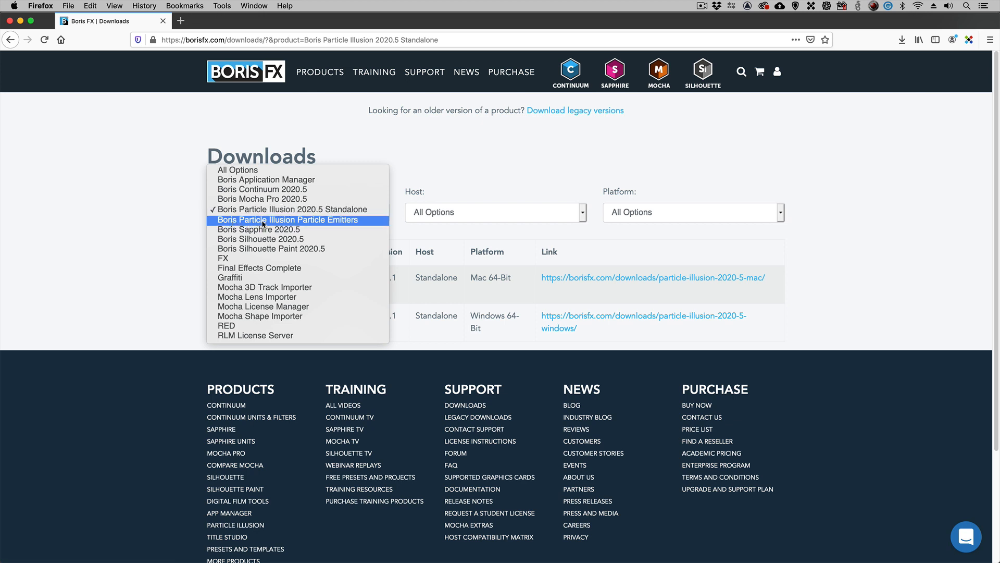
pyautogui.click(353, 220)
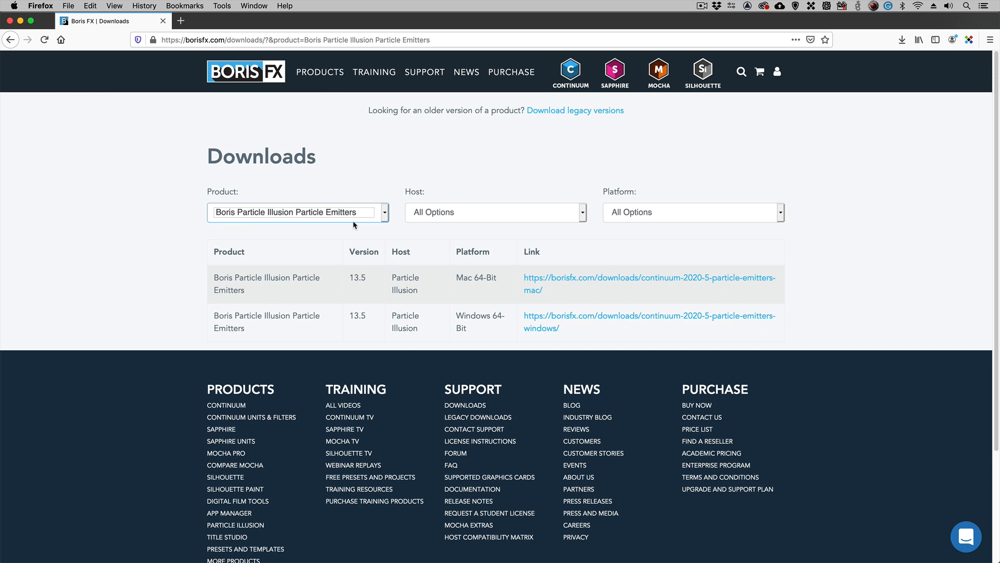
pyautogui.press('super+h')
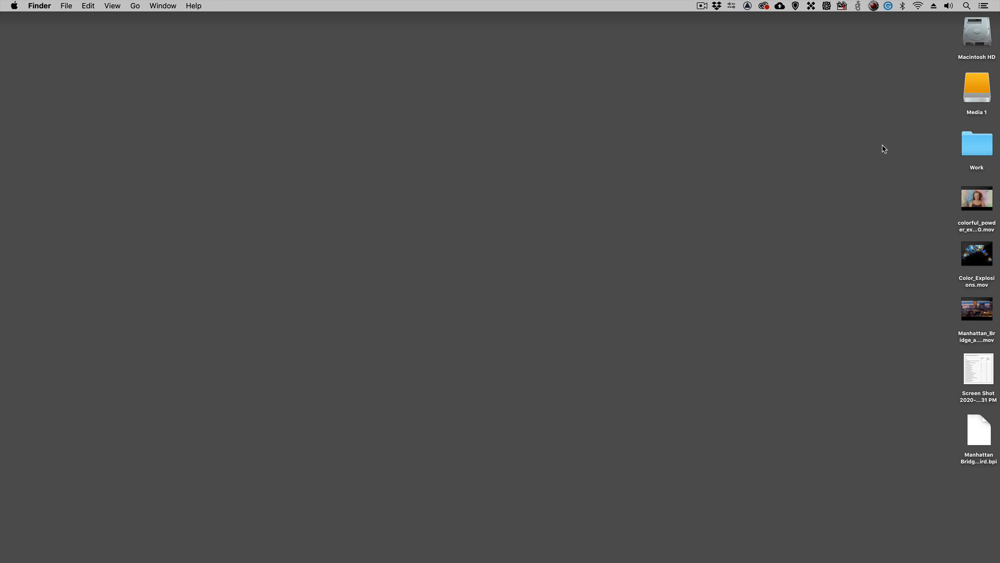
# Open Particle Illusion, play the empty timeline briefly and return the playhead to frame 0.
pyautogui.moveTo(345, 558)
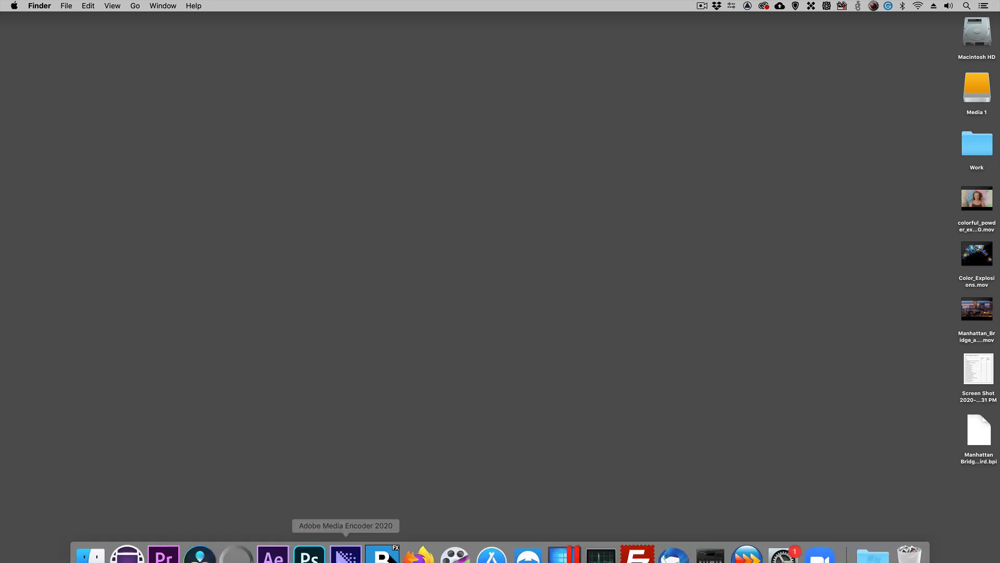
pyautogui.click(383, 544)
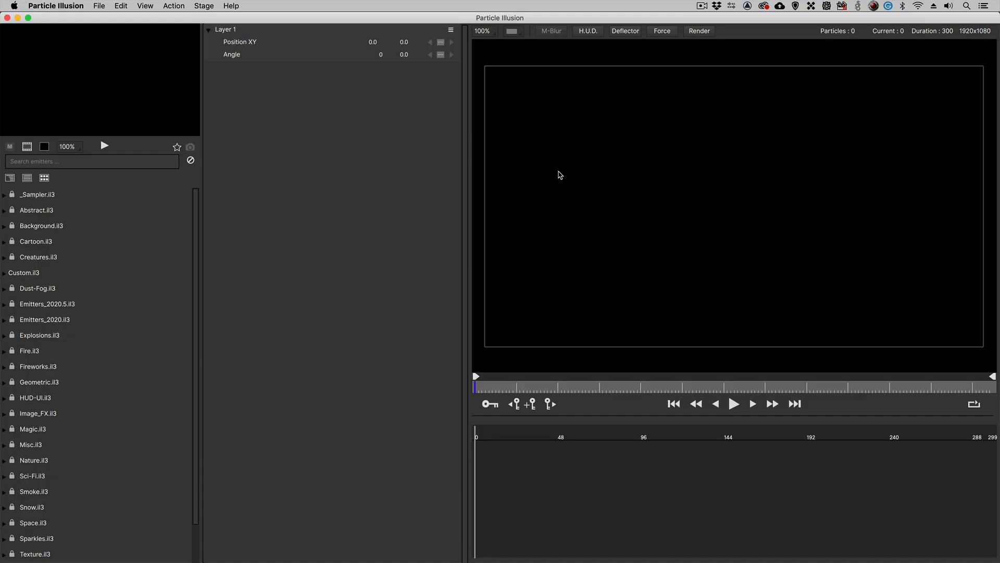
pyautogui.press('space')
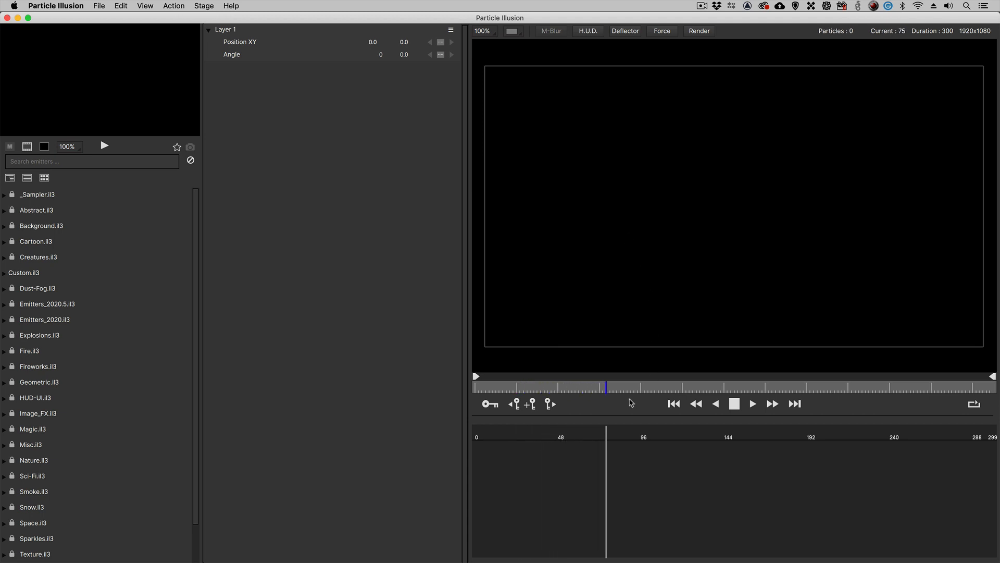
pyautogui.moveTo(626, 388); pyautogui.dragTo(457, 383)
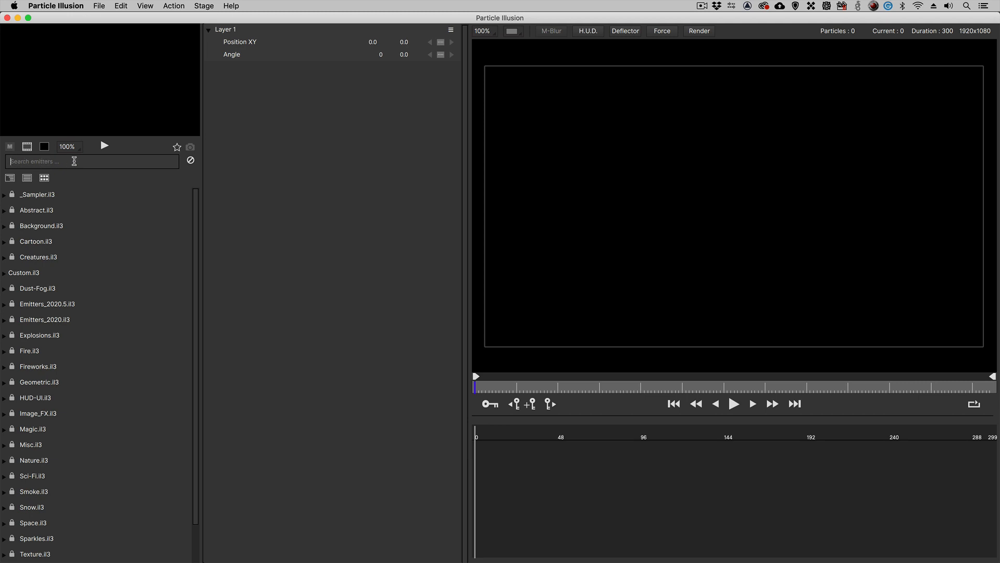
# Search the emitter library for "Fire" and preview the Pixels Fire Smoke 1 emitter.
pyautogui.write('Fire')
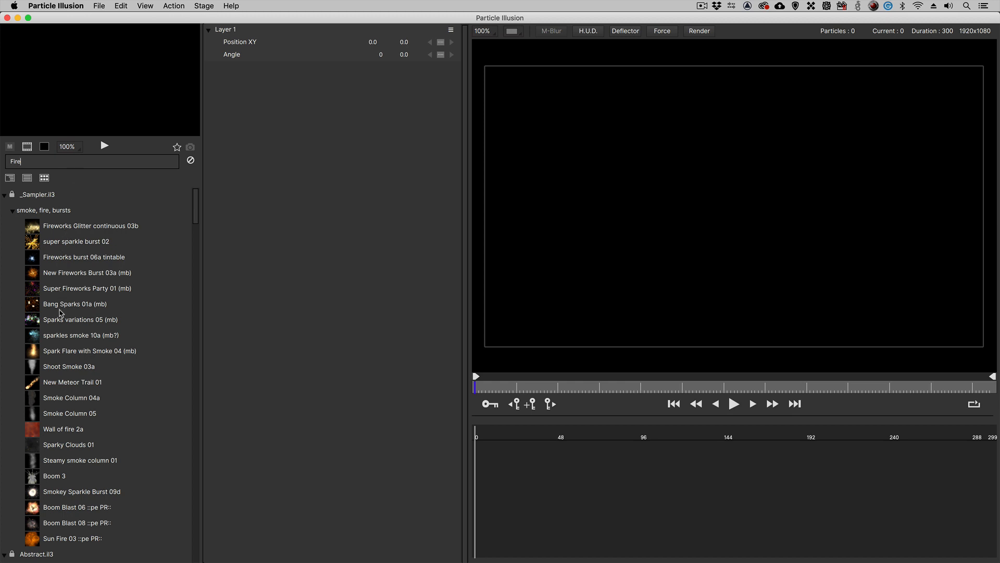
pyautogui.scroll(-7, 76, 288)
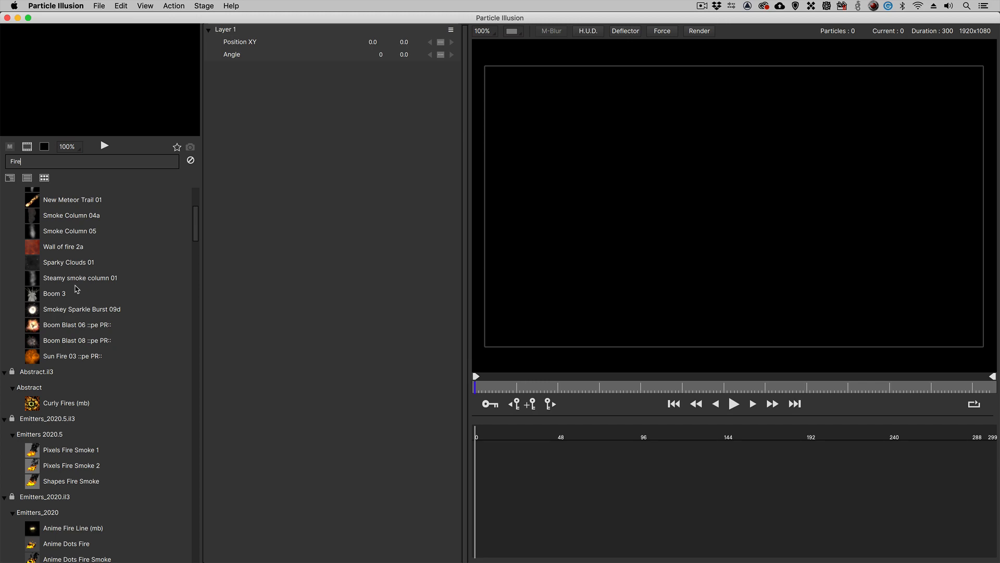
pyautogui.scroll(5, 76, 289)
pyautogui.scroll(1, 75, 288)
pyautogui.scroll(-4, 74, 290)
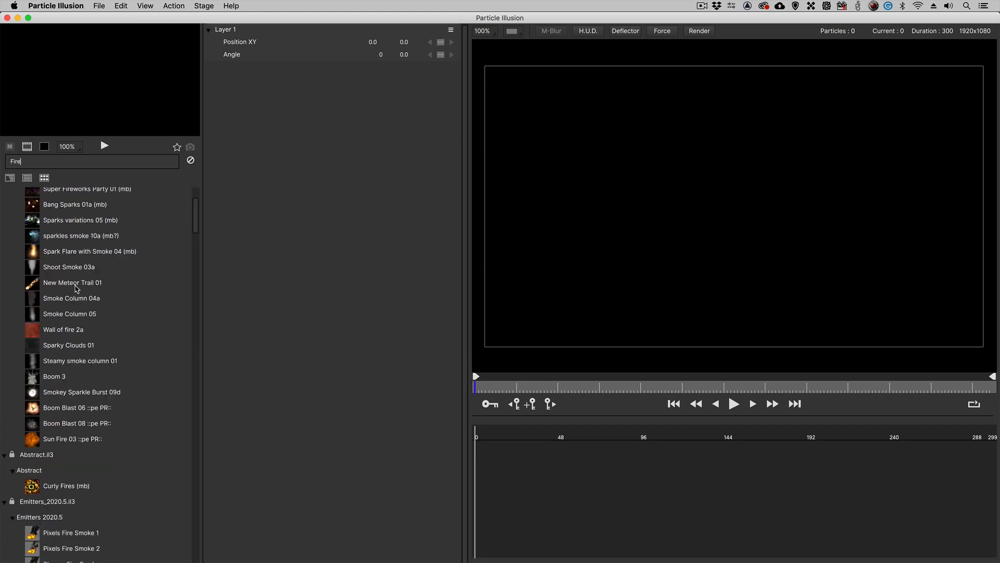
pyautogui.click(73, 498)
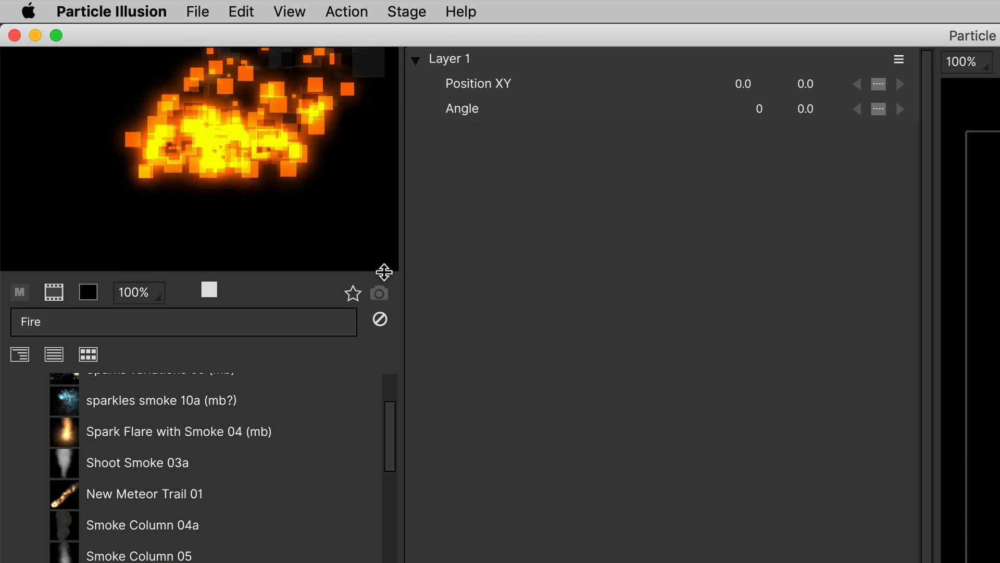
# Enlarge the emitter preview area in height and width, and try out New Meteor Trail 01 by moving it around the preview.
pyautogui.moveTo(377, 270); pyautogui.dragTo(381, 310)
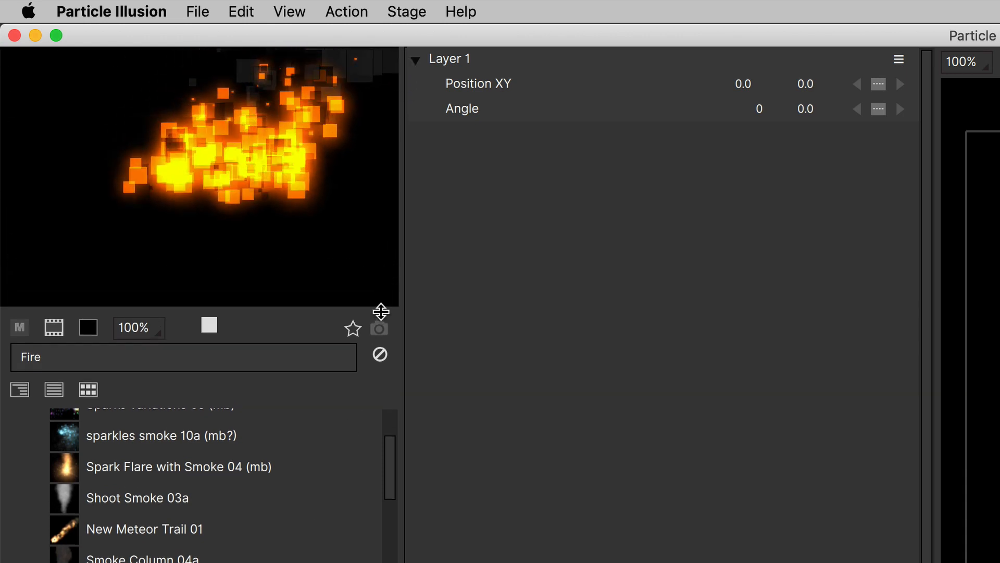
pyautogui.moveTo(403, 277); pyautogui.dragTo(460, 282)
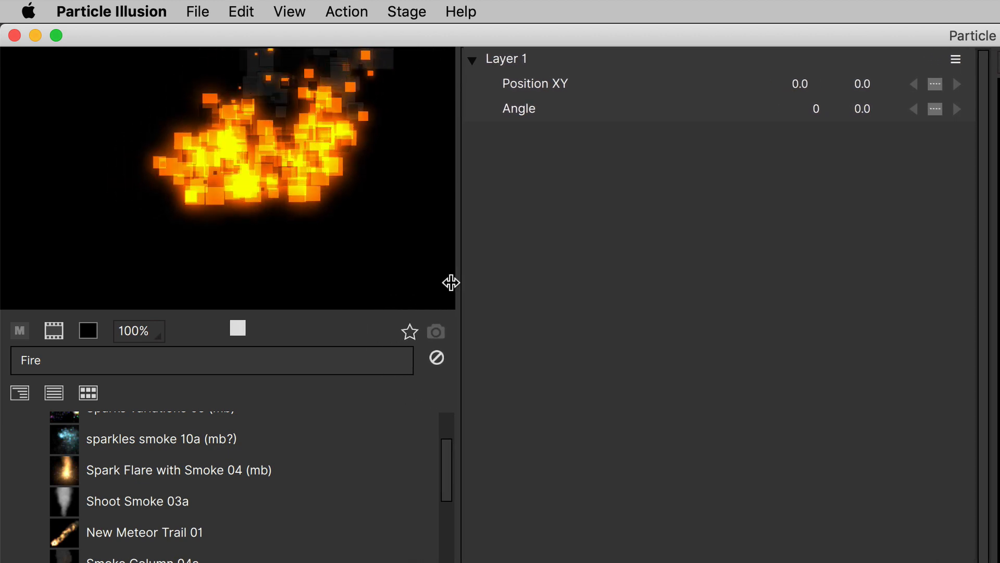
pyautogui.click(150, 536)
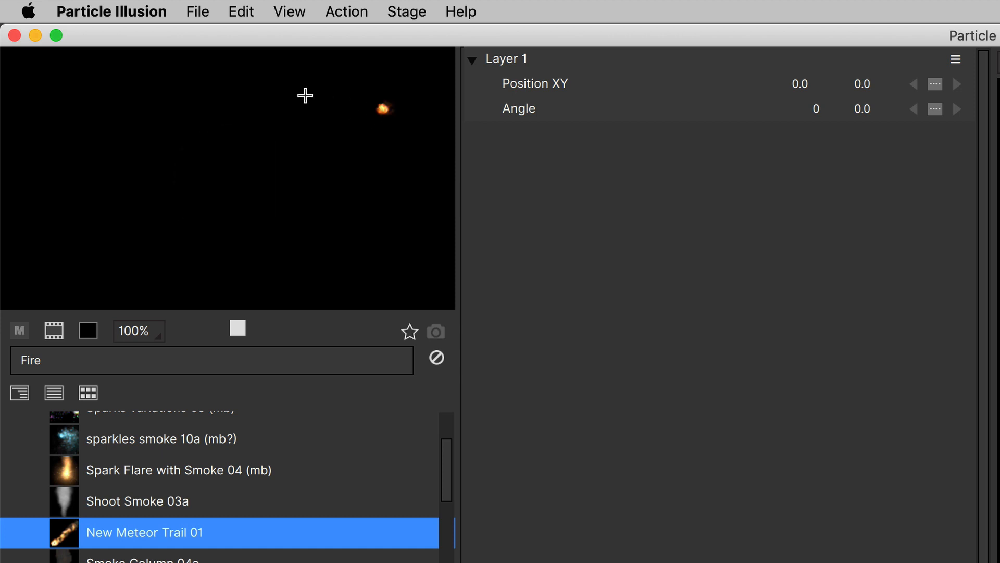
pyautogui.moveTo(305, 95)
pyautogui.mouseDown()
pyautogui.moveTo(107, 143)
pyautogui.moveTo(109, 199)
pyautogui.moveTo(245, 192)
pyautogui.moveTo(339, 151)
pyautogui.moveTo(398, 191)
pyautogui.moveTo(341, 226)
pyautogui.moveTo(160, 225)
pyautogui.moveTo(61, 241)
pyautogui.moveTo(147, 281)
pyautogui.moveTo(316, 298)
pyautogui.moveTo(416, 228)
pyautogui.moveTo(408, 115)
pyautogui.moveTo(340, 118)
pyautogui.moveTo(307, 291)
pyautogui.moveTo(255, 234)
pyautogui.moveTo(292, 104)
pyautogui.moveTo(229, 91)
pyautogui.moveTo(176, 290)
pyautogui.moveTo(130, 170)
pyautogui.moveTo(162, 82)
pyautogui.moveTo(57, 102)
pyautogui.moveTo(197, 184)
pyautogui.moveTo(453, 142)
pyautogui.moveTo(426, 194)
pyautogui.moveTo(43, 191)
pyautogui.moveTo(95, 259)
pyautogui.moveTo(376, 219)
pyautogui.moveTo(439, 250)
pyautogui.moveTo(327, 287)
pyautogui.moveTo(123, 277)
pyautogui.moveTo(70, 165)
pyautogui.moveTo(347, 127)
pyautogui.moveTo(454, 79)
pyautogui.moveTo(281, 96)
pyautogui.moveTo(154, 228)
pyautogui.moveTo(29, 176)
pyautogui.moveTo(123, 61)
pyautogui.moveTo(310, 285)
pyautogui.moveTo(461, 201)
pyautogui.moveTo(328, 154)
pyautogui.moveTo(176, 296)
pyautogui.moveTo(68, 152)
pyautogui.moveTo(217, 97)
pyautogui.moveTo(372, 306)
pyautogui.moveTo(434, 134)
pyautogui.moveTo(265, 142)
pyautogui.moveTo(173, 221)
pyautogui.moveTo(58, 209)
pyautogui.moveTo(167, 121)
pyautogui.moveTo(410, 273)
pyautogui.moveTo(445, 165)
pyautogui.moveTo(132, 193)
pyautogui.moveTo(162, 78)
pyautogui.moveTo(393, 245)
pyautogui.moveTo(309, 114)
pyautogui.moveTo(136, 270)
pyautogui.moveTo(67, 191)
pyautogui.moveTo(229, 118)
pyautogui.moveTo(331, 264)
pyautogui.moveTo(357, 263)
pyautogui.mouseUp()
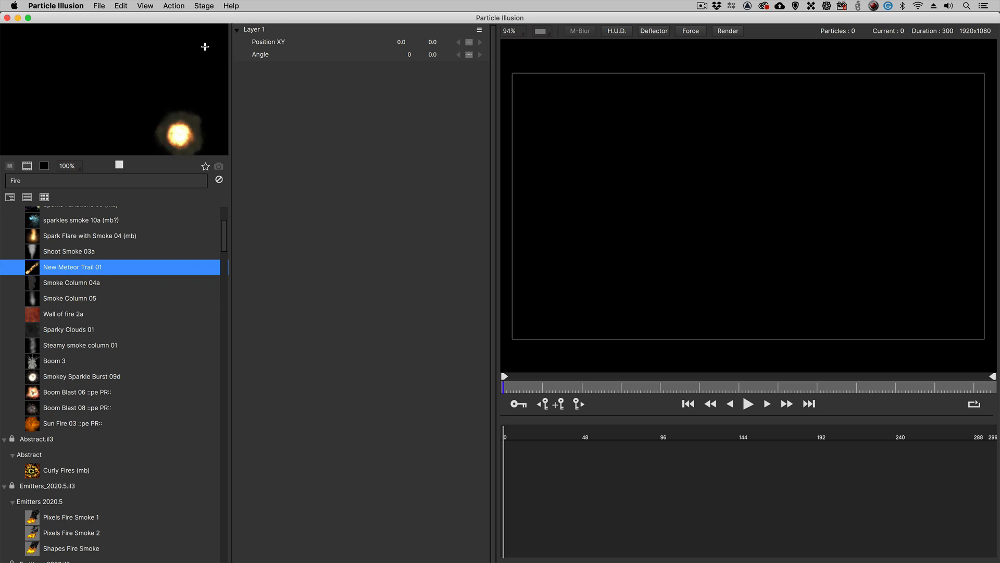
# Review the default stage size presets and general options in the application preferences, leaving them unchanged.
pyautogui.click(66, 6)
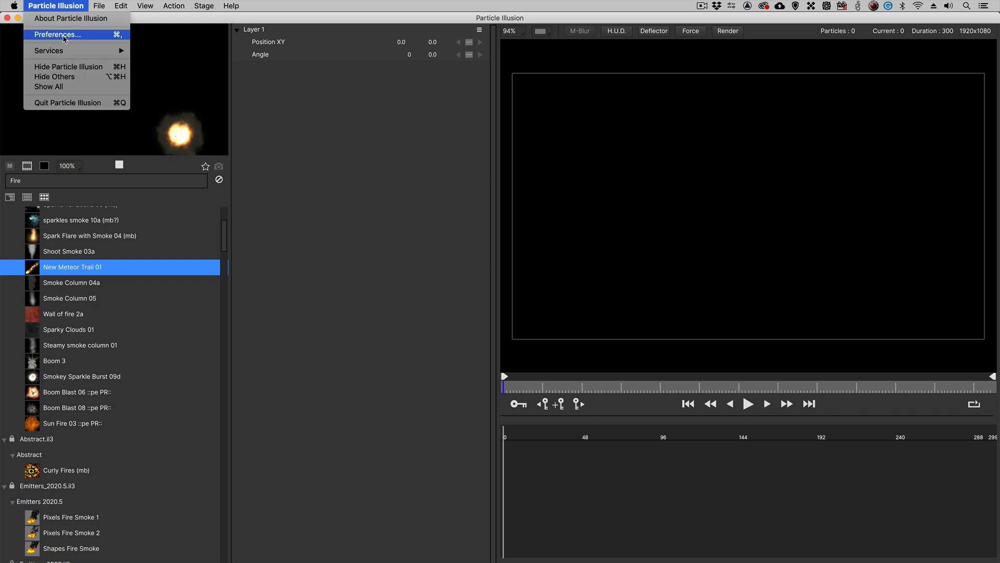
pyautogui.click(65, 35)
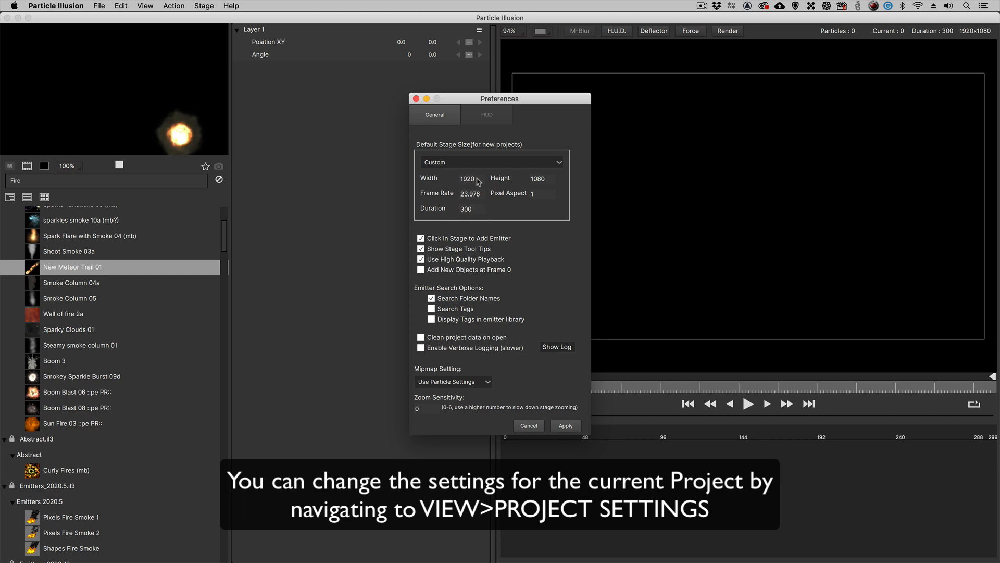
pyautogui.click(536, 162)
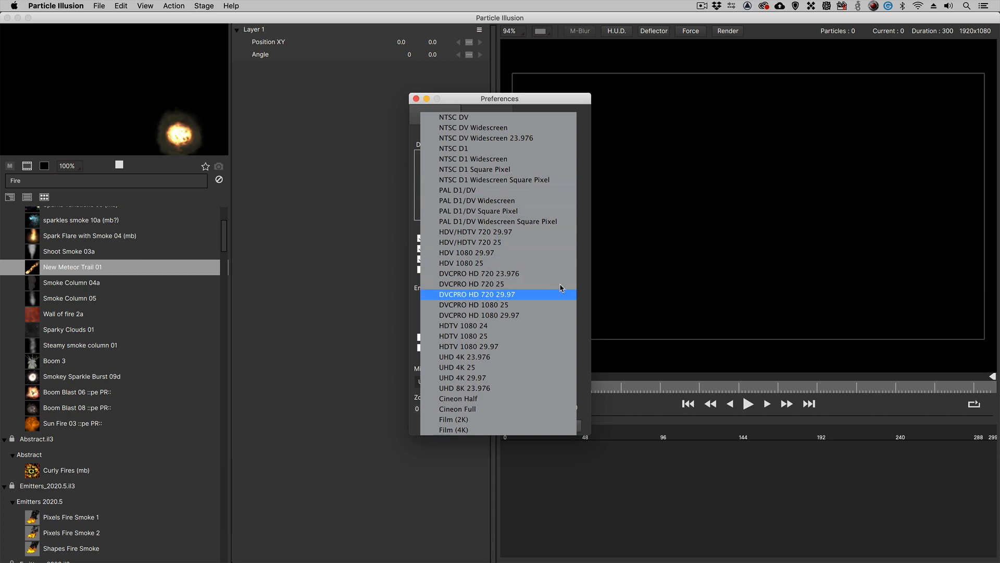
pyautogui.click(585, 259)
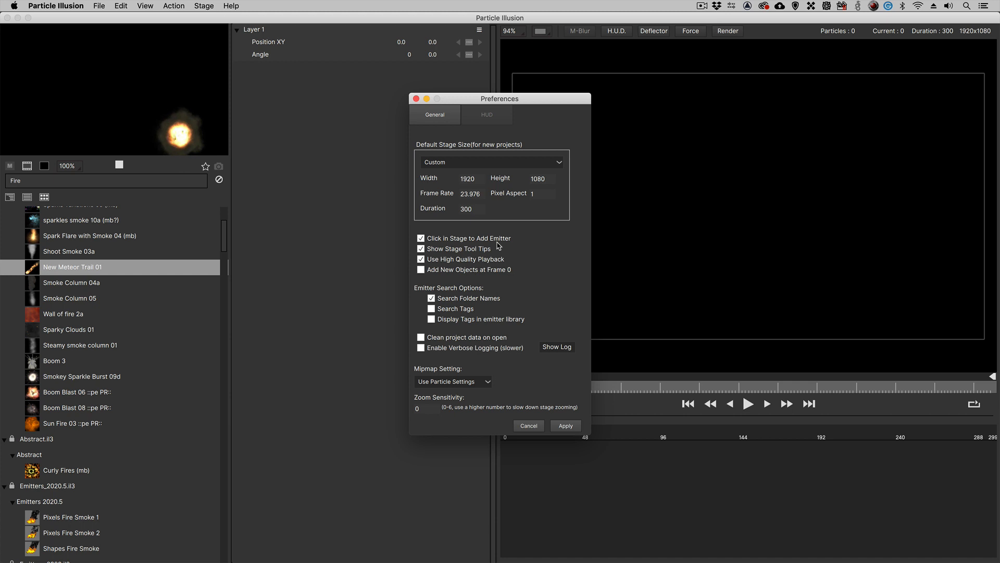
pyautogui.click(531, 427)
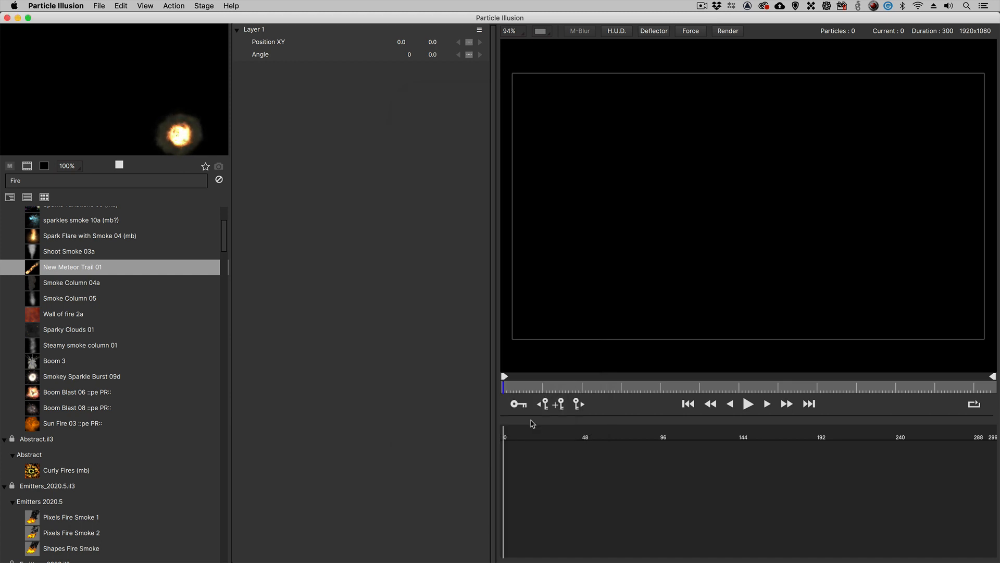
pyautogui.click(205, 6)
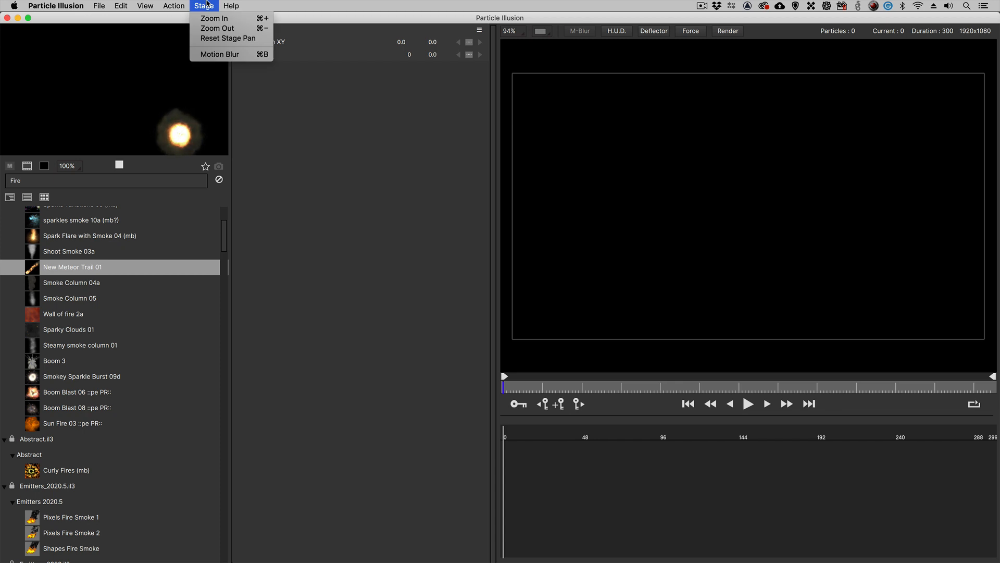
pyautogui.click(233, 54)
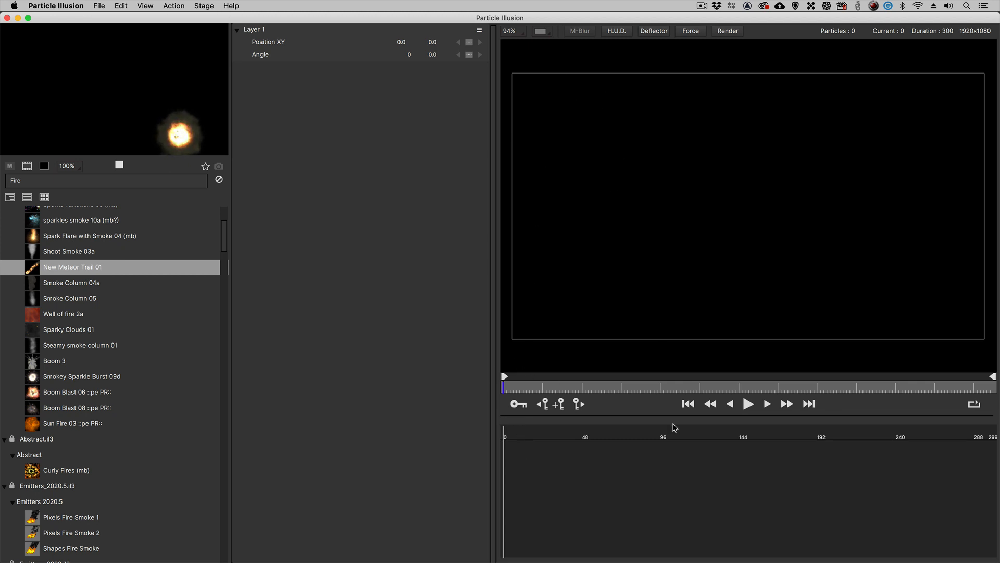
# Add the New Meteor Trail 01 emitter to the stage's upper-left area at about -796, -417, starting at frame 0.
pyautogui.click(77, 267)
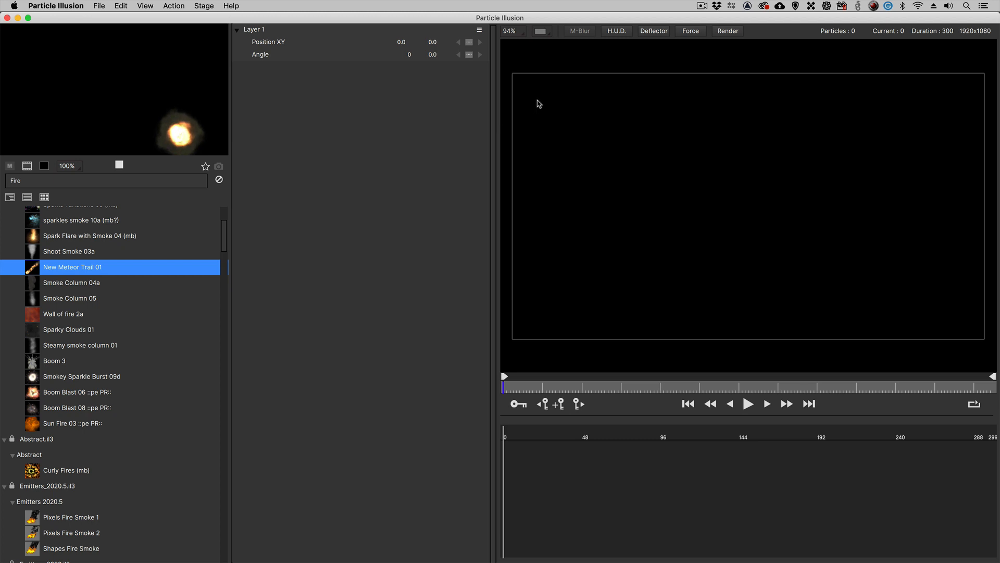
pyautogui.click(553, 103)
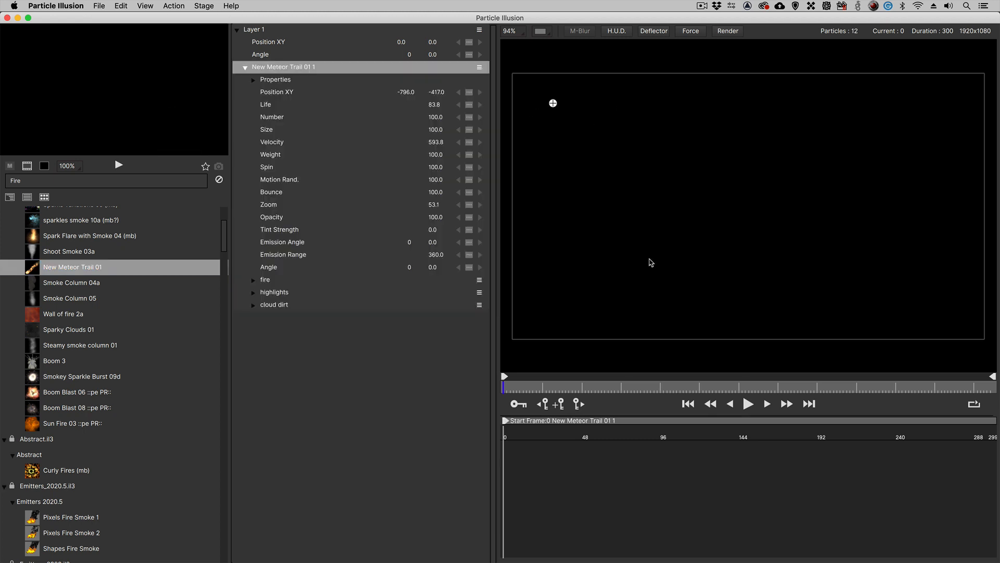
pyautogui.moveTo(572, 390); pyautogui.dragTo(499, 385)
# Add the Boom 3 emitter near the middle of the stage at about -156, -78, starting at frame 86.
pyautogui.click(41, 361)
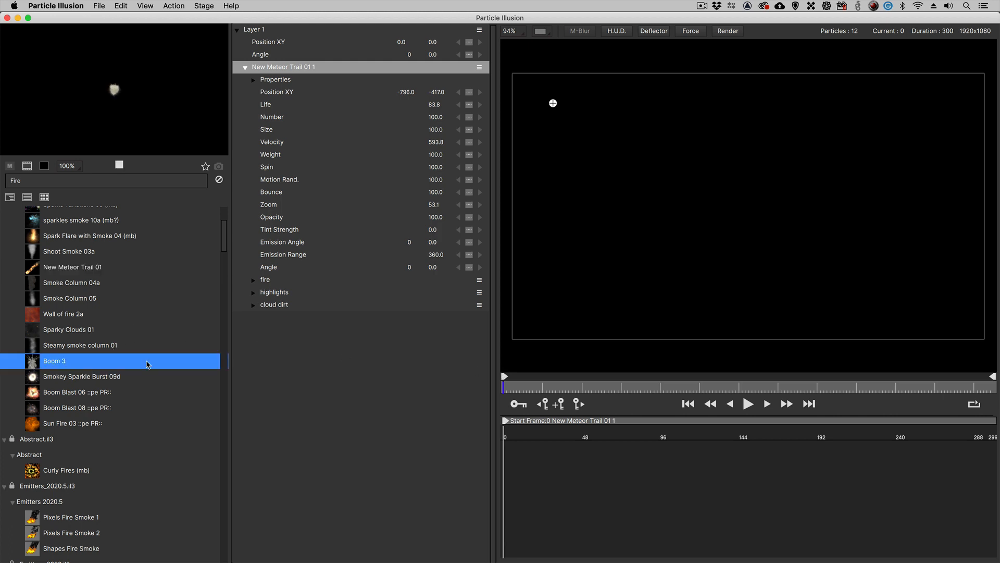
pyautogui.click(647, 393)
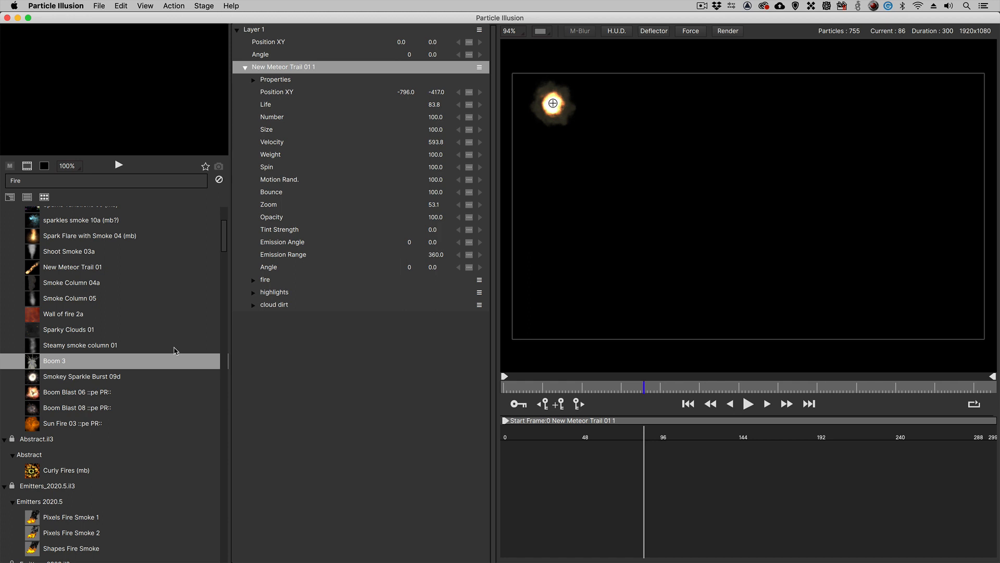
pyautogui.moveTo(34, 363); pyautogui.dragTo(711, 187)
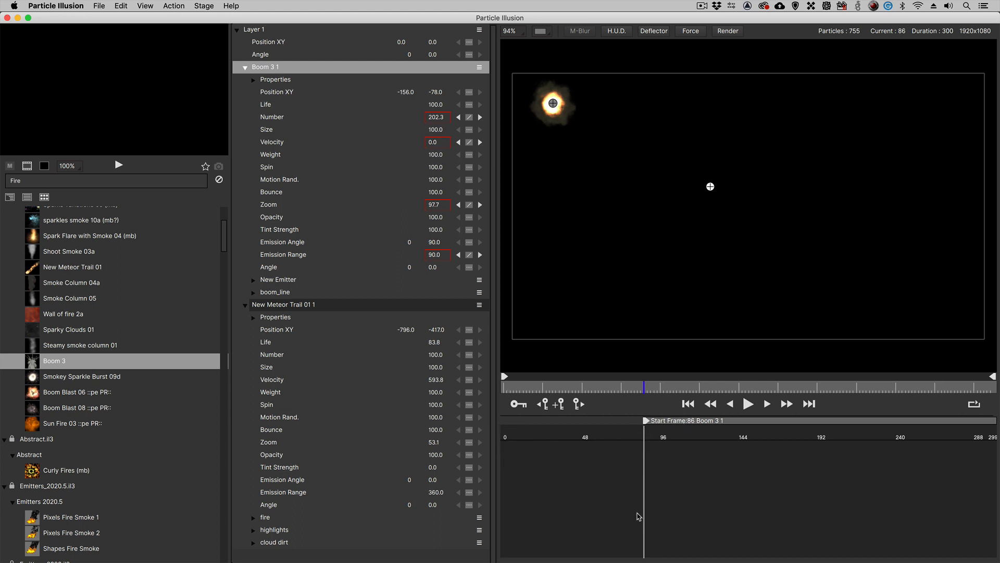
# Scrub to frame 160 to view the Boom 3 burst and set the stage background to Composite over Checkerboard.
pyautogui.moveTo(645, 388)
pyautogui.mouseDown()
pyautogui.moveTo(764, 378)
pyautogui.moveTo(660, 397)
pyautogui.mouseUp()
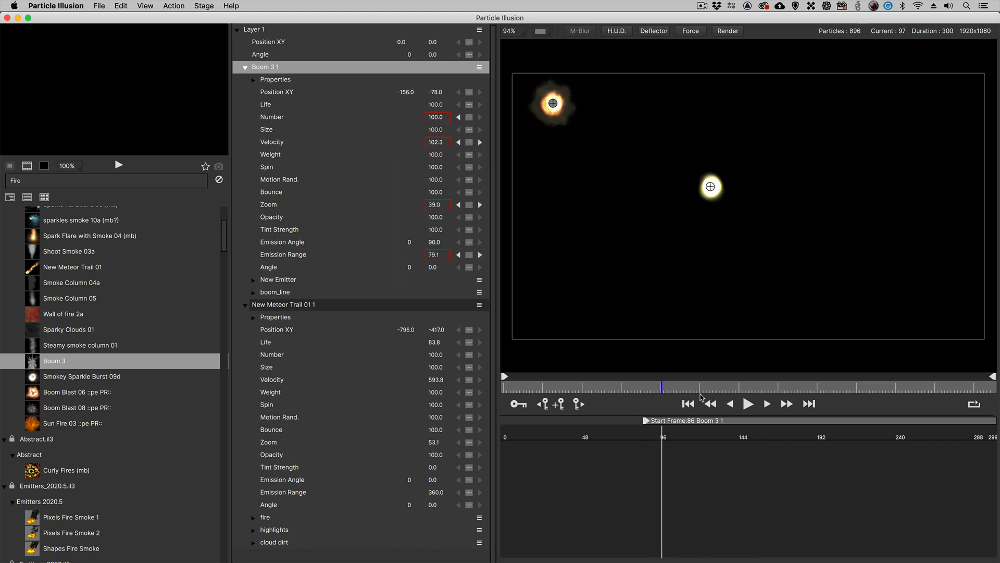
pyautogui.click(765, 390)
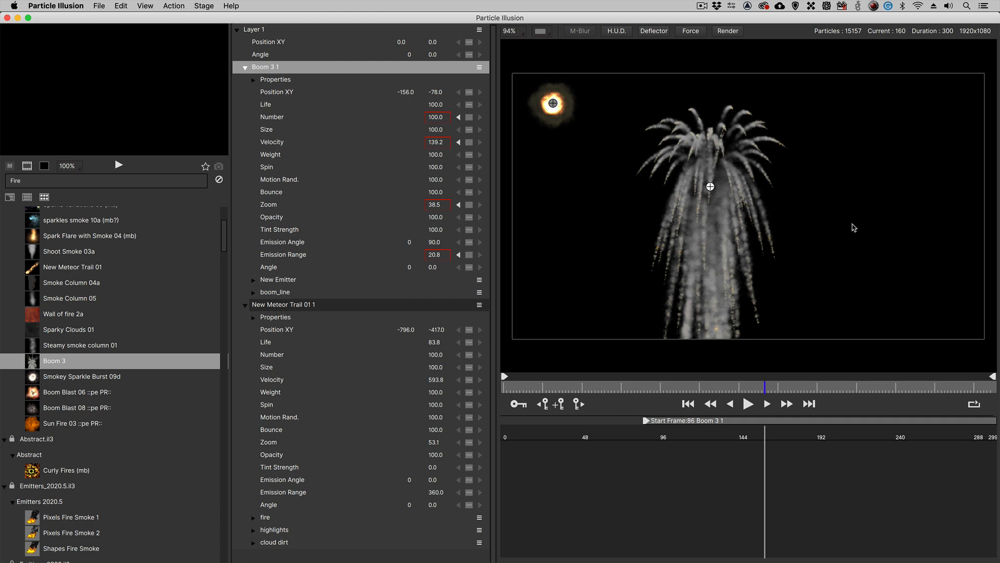
pyautogui.click(548, 33)
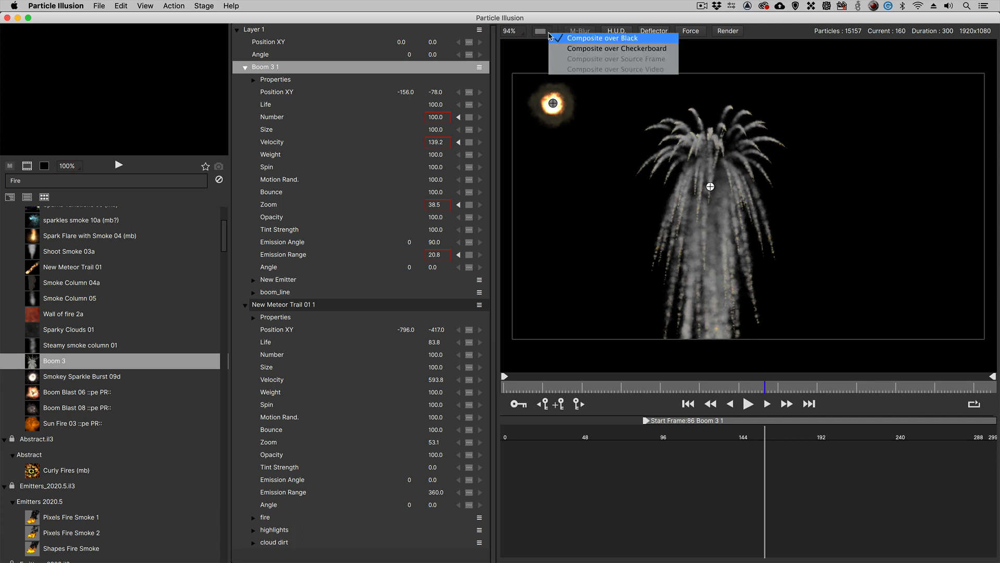
pyautogui.click(635, 49)
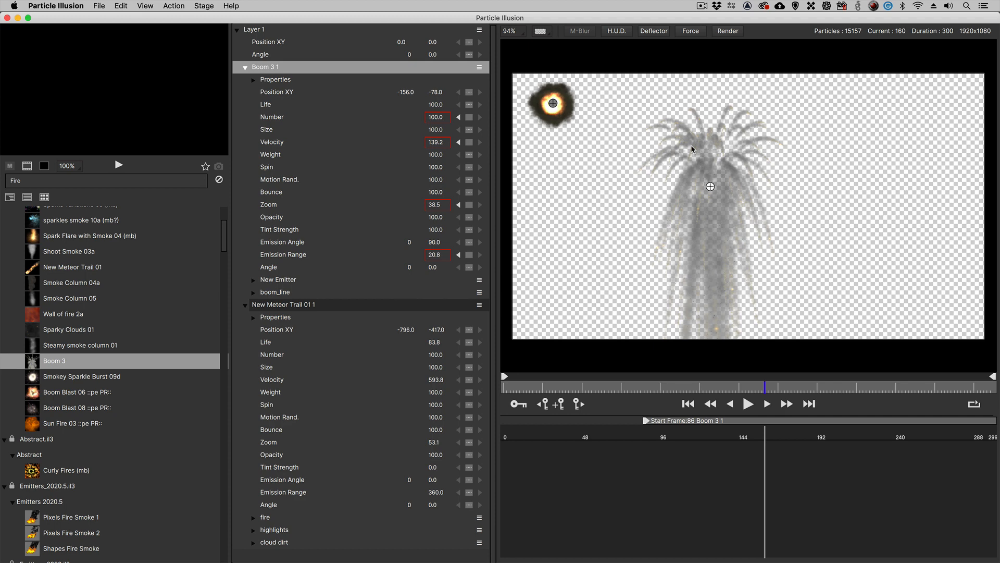
# Set the stage background to Composite over Black and delete the Boom 3 and New Meteor Trail 01 emitters from Layer 1.
pyautogui.click(545, 32)
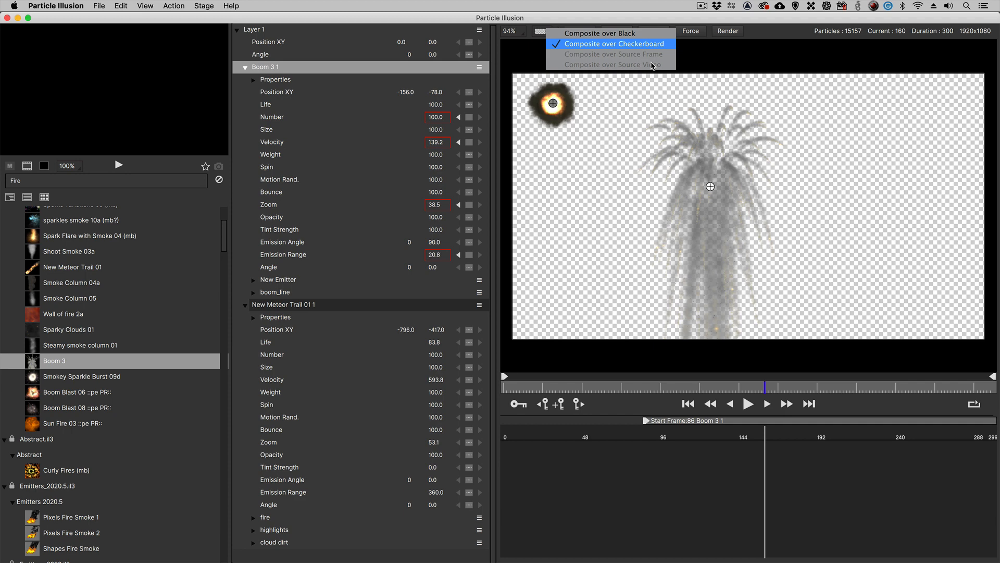
pyautogui.click(614, 33)
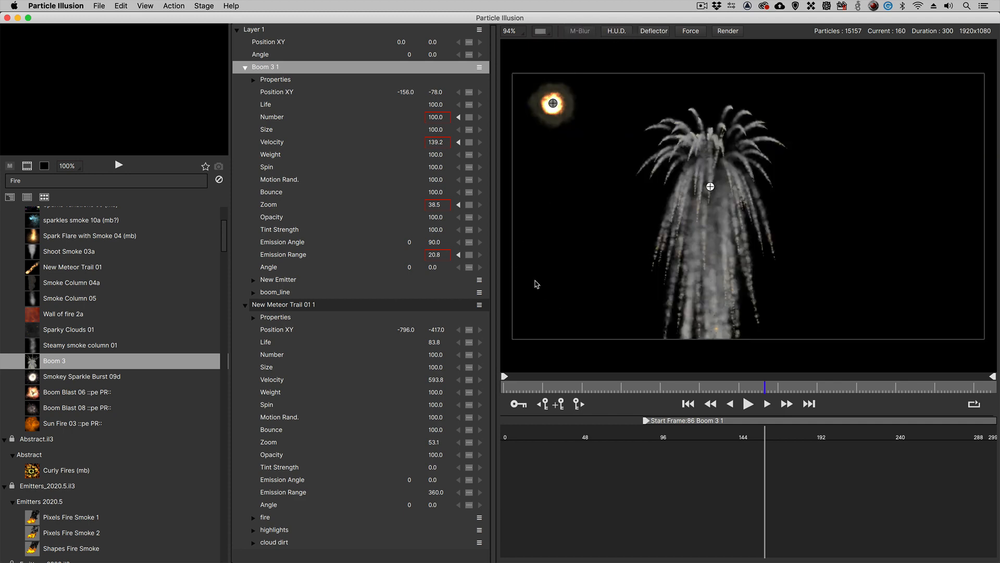
pyautogui.click(286, 69)
pyautogui.press('Delete')
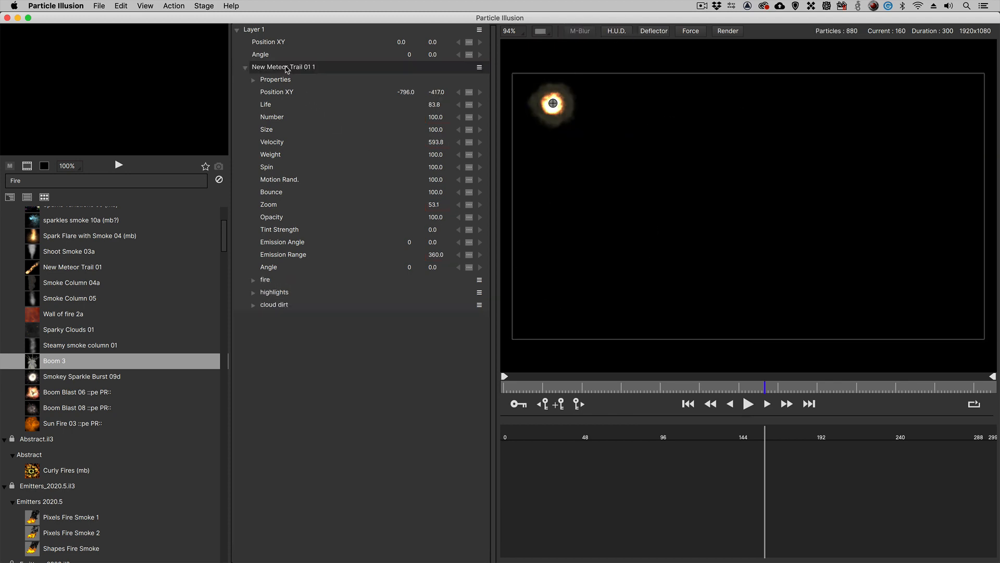
pyautogui.click(286, 68)
pyautogui.press('Delete')
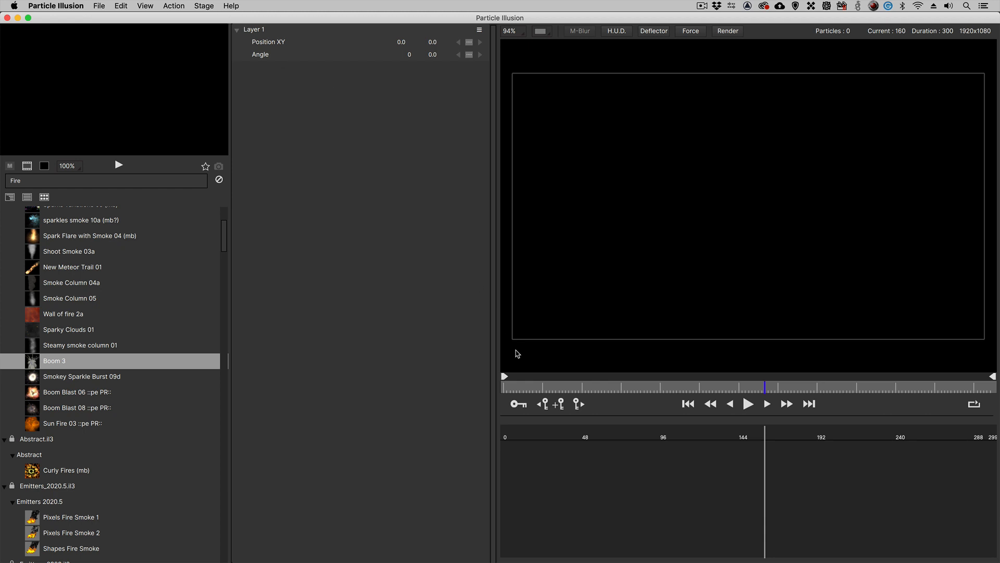
# Search the emitter library for Blue Dots and add Blue Dots 2 to the stage's lower-left corner at about -752, 431, starting at frame 0.
pyautogui.moveTo(534, 388); pyautogui.dragTo(501, 387)
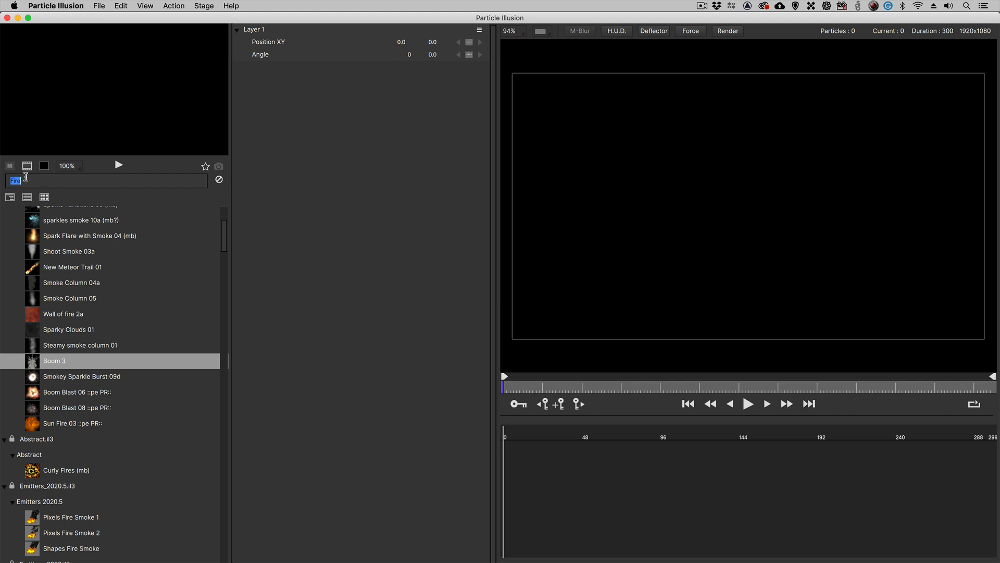
pyautogui.write('Blue Dots')
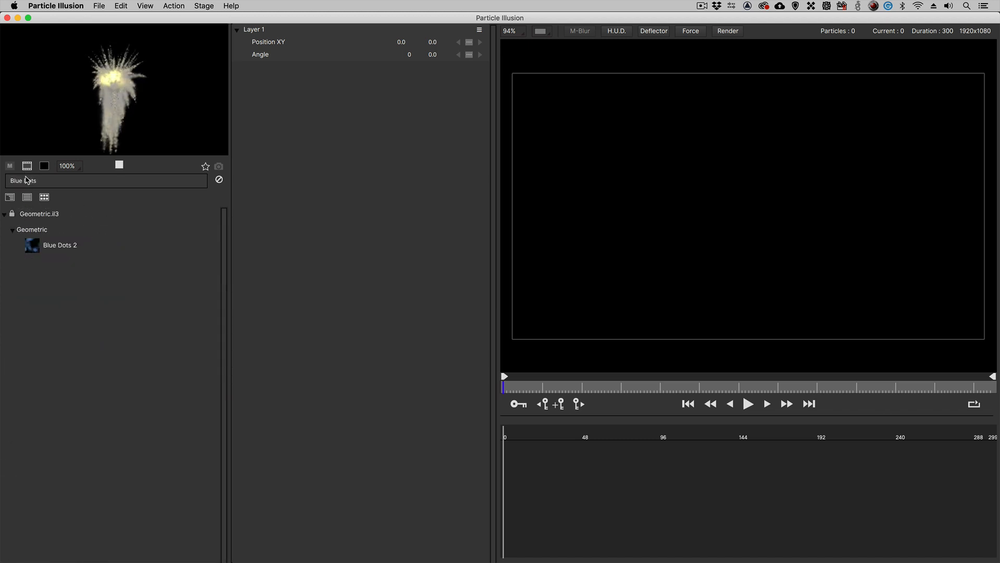
pyautogui.click(32, 250)
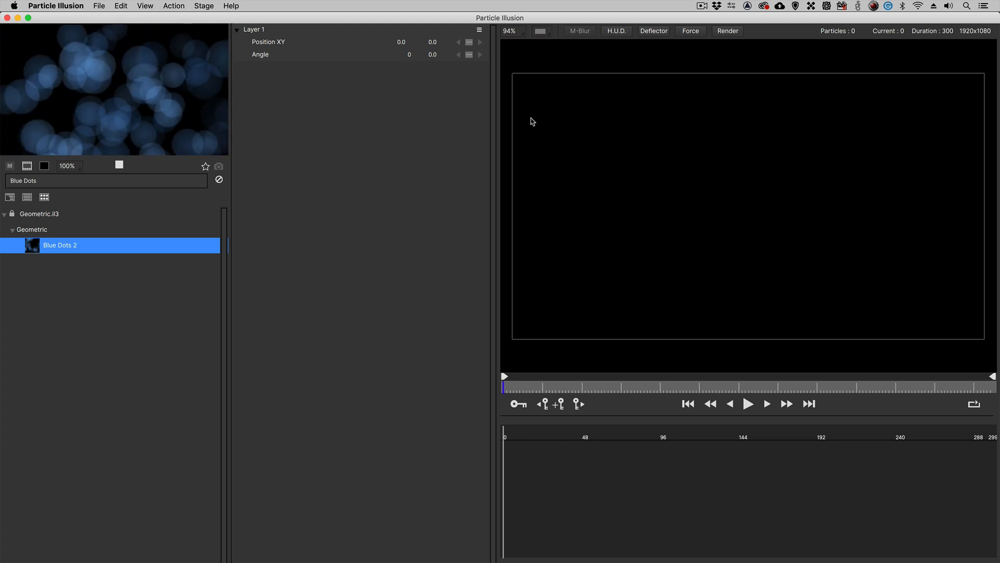
pyautogui.click(564, 313)
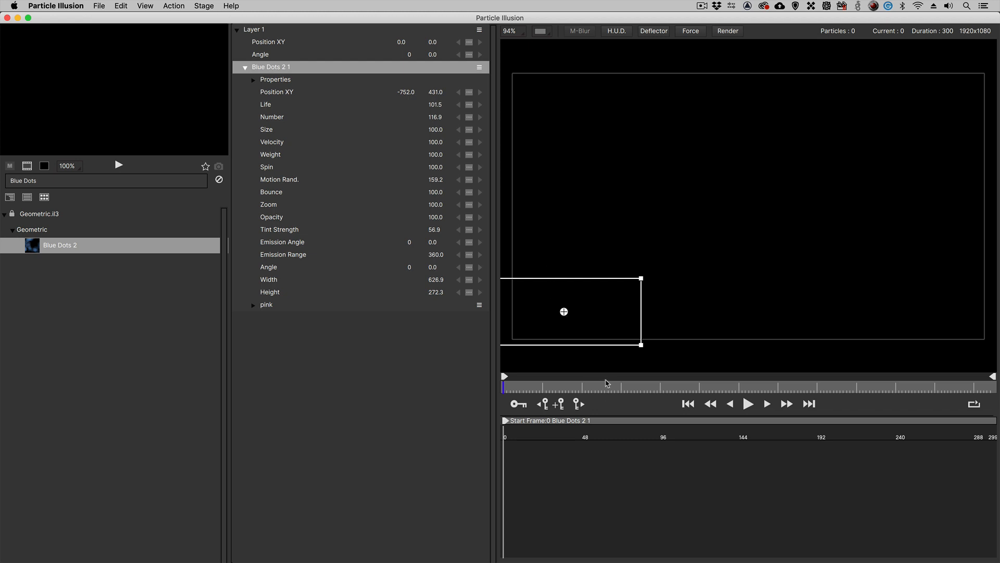
# Scrub to frame 38 and shift the Blue Dots 2 emitter slightly to the right, to about -671, 435.
pyautogui.click(527, 388)
pyautogui.moveTo(527, 389); pyautogui.dragTo(567, 388)
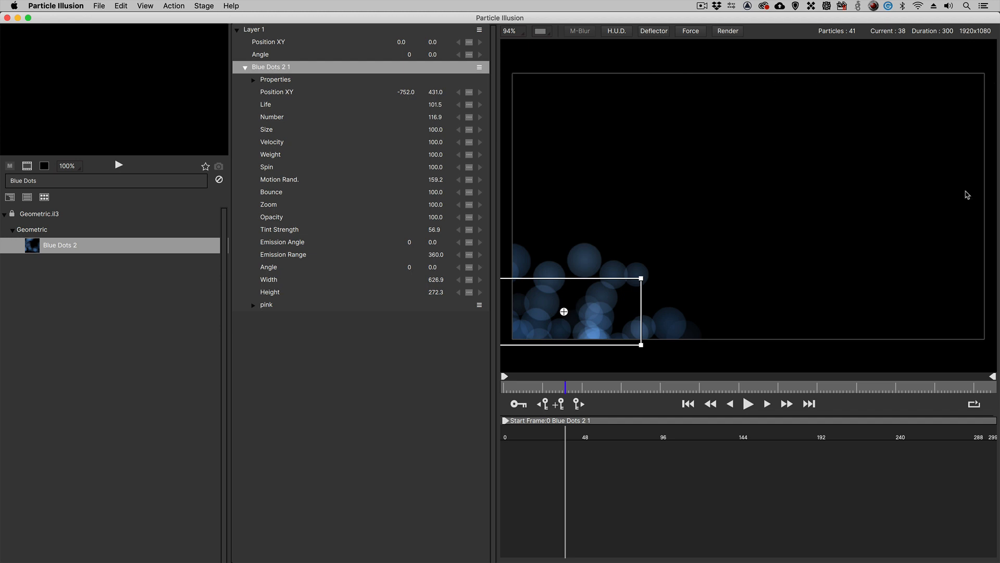
pyautogui.moveTo(564, 311); pyautogui.dragTo(584, 313)
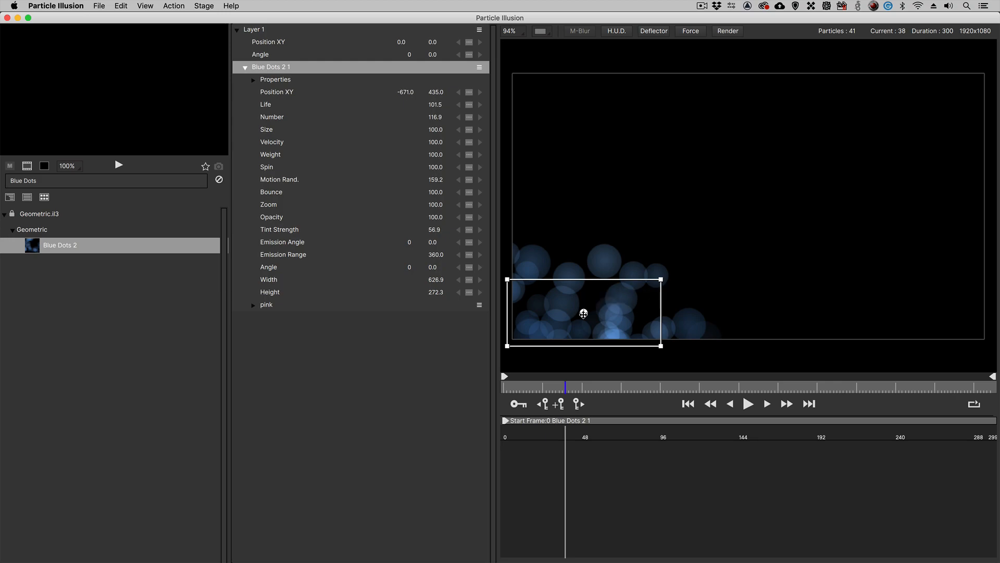
# Switch to the Finder desktop, preview the Manhattan Bridge time-lapse clip, and return to Particle Illusion.
pyautogui.press('super+h')
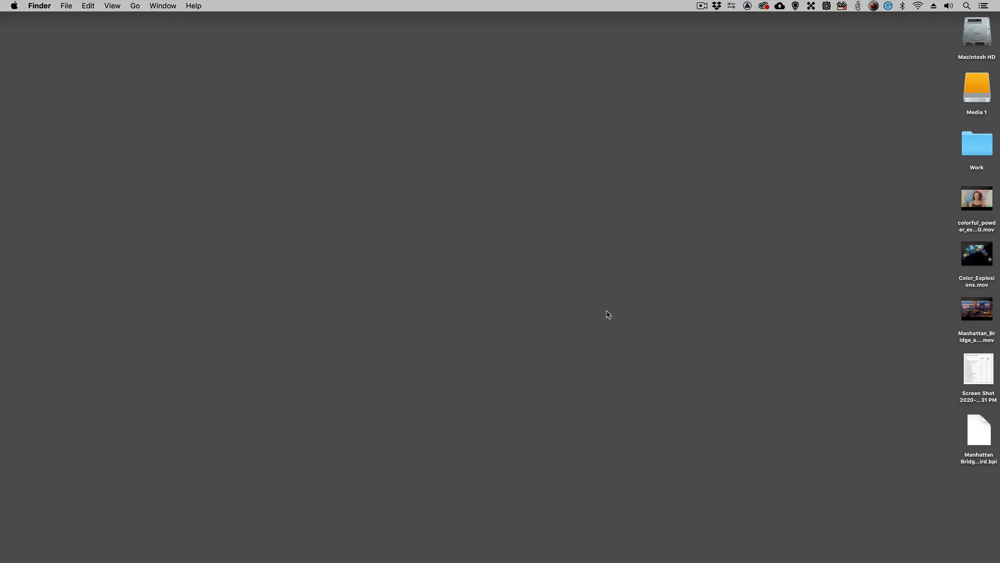
pyautogui.click(992, 311)
pyautogui.press('space')
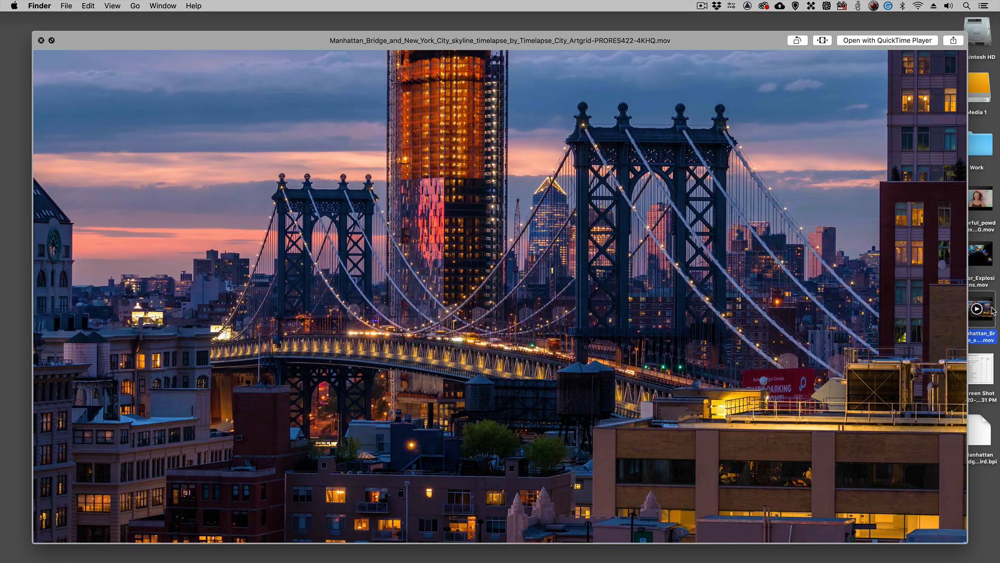
pyautogui.moveTo(547, 370)
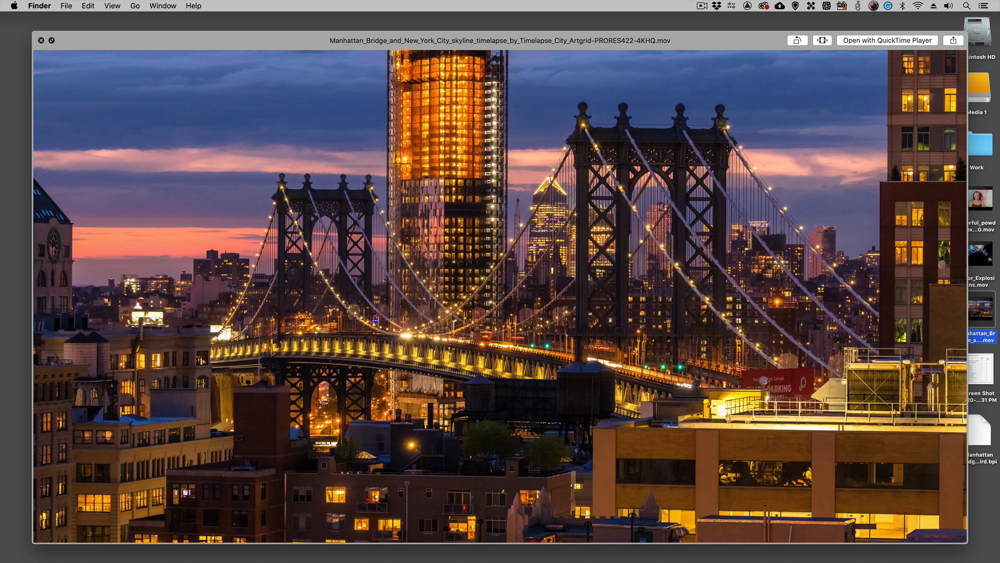
pyautogui.press('space')
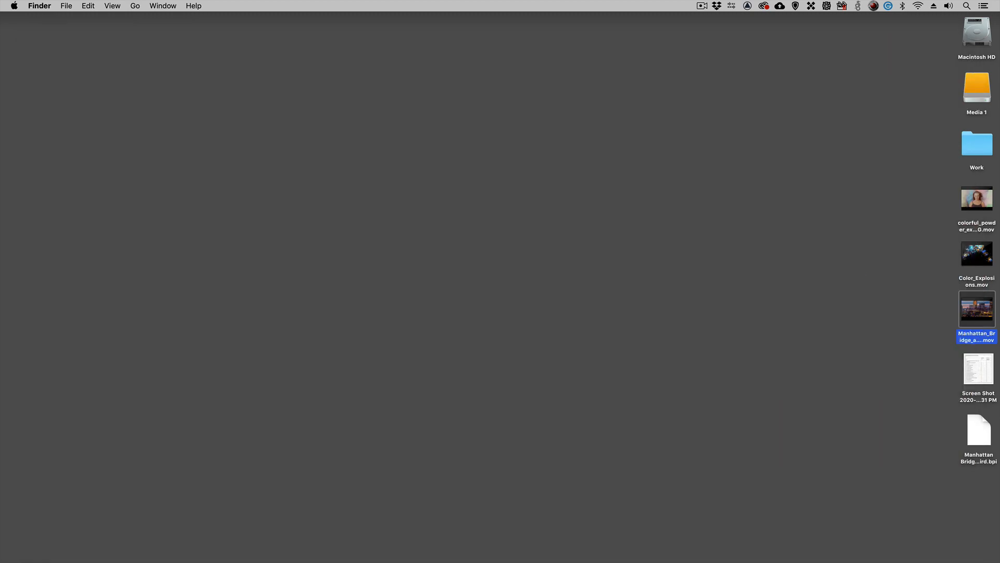
pyautogui.click(559, 231)
pyautogui.press('super+Tab')
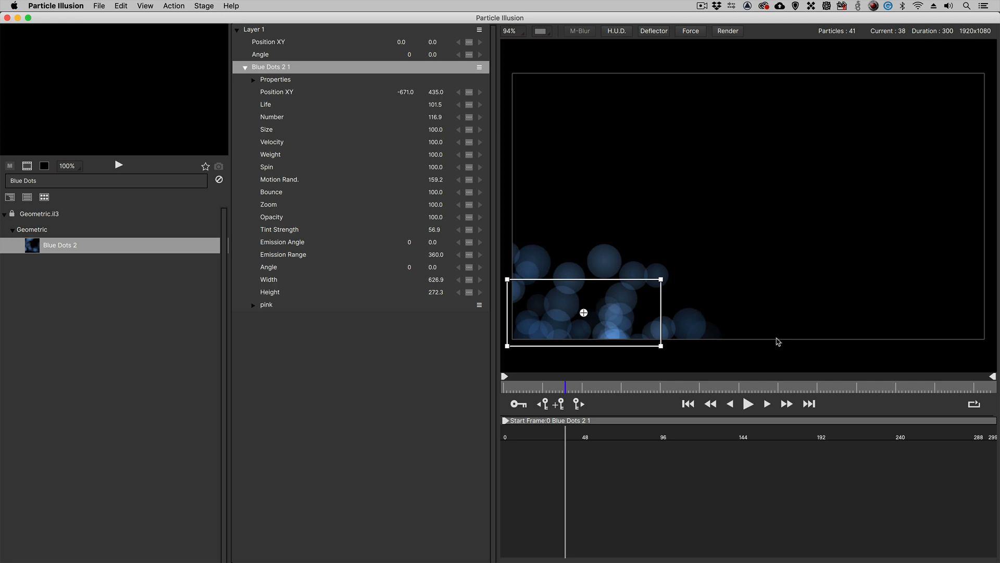
# Widen the Blue Dots 2 emission area to about 1156 by 292 and move its centre to about -404, 422.
pyautogui.moveTo(661, 277); pyautogui.dragTo(726, 275)
pyautogui.moveTo(583, 312); pyautogui.dragTo(649, 310)
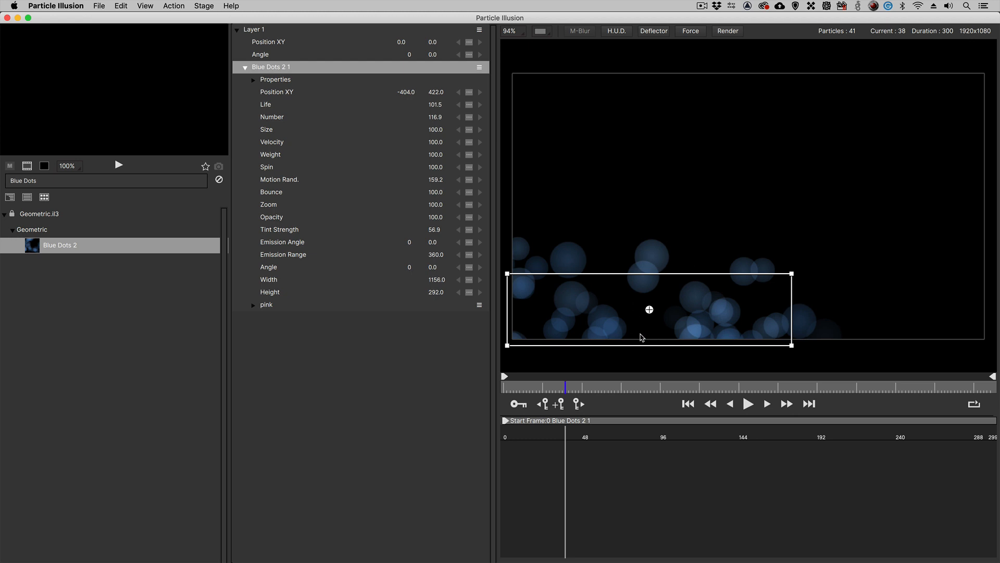
# Preview the Manhattan Bridge clip in Finder again to compare its lights with the emitter, and switch back to Particle Illusion.
pyautogui.press('super+h')
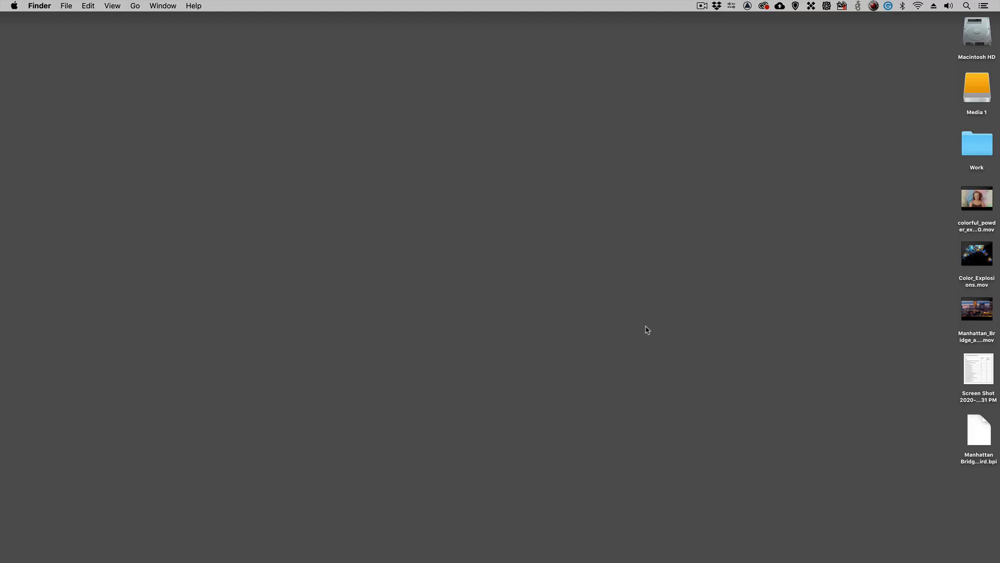
pyautogui.click(985, 311)
pyautogui.press('space')
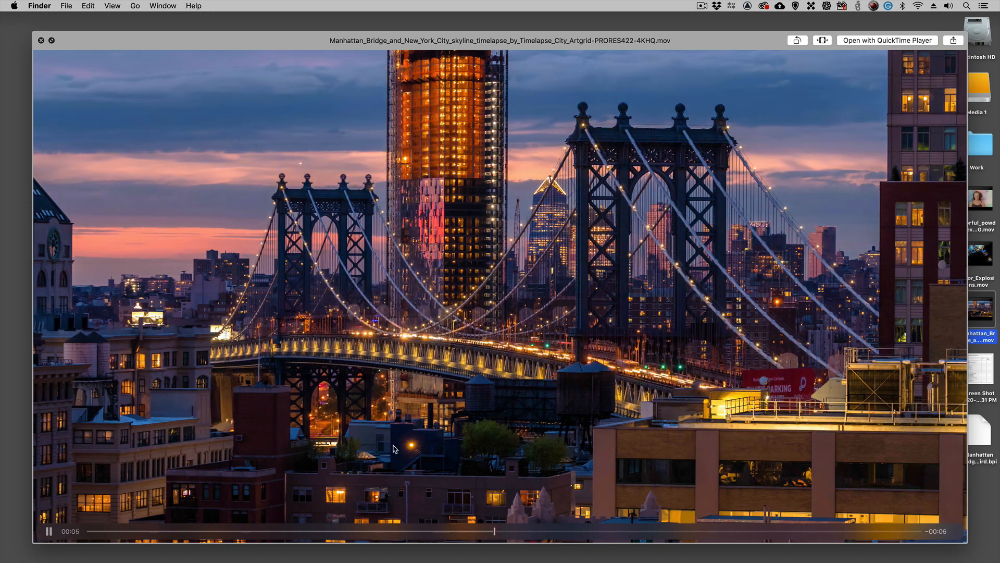
pyautogui.press('space')
pyautogui.press('super+Tab')
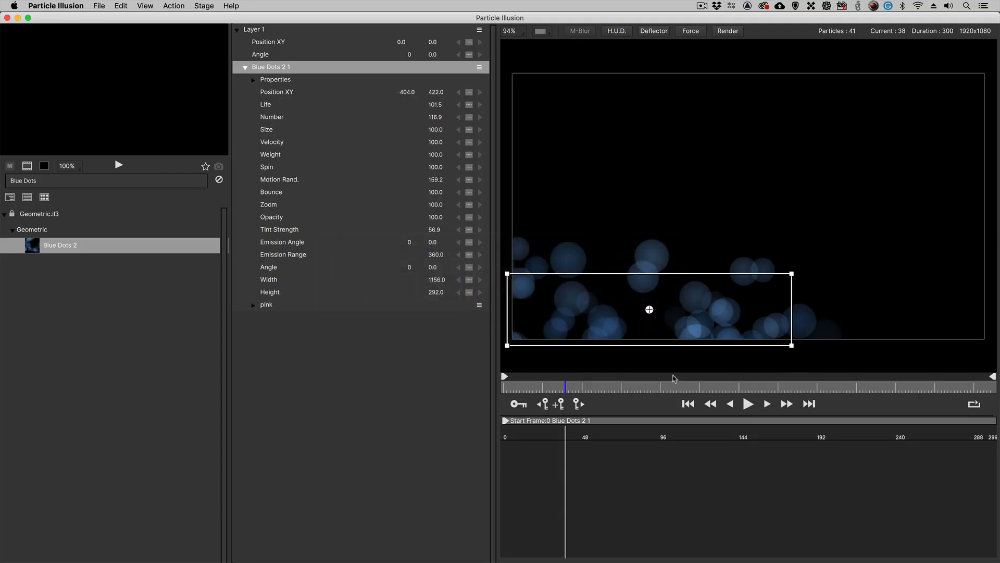
# Change the Tint Color in the Blue Dots 2 emitter's properties to orange.
pyautogui.click(254, 80)
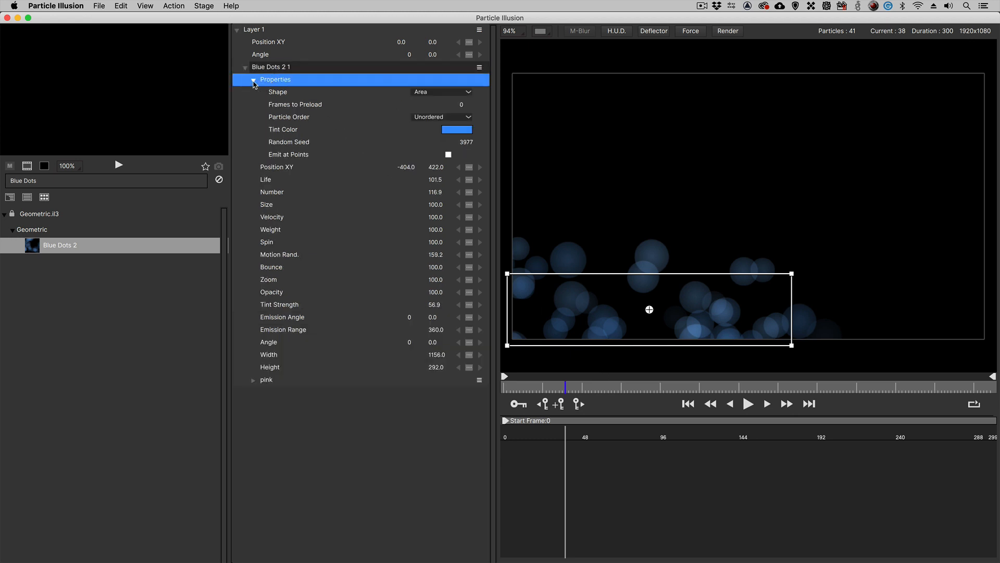
pyautogui.click(463, 130)
pyautogui.moveTo(54, 444); pyautogui.dragTo(96, 427)
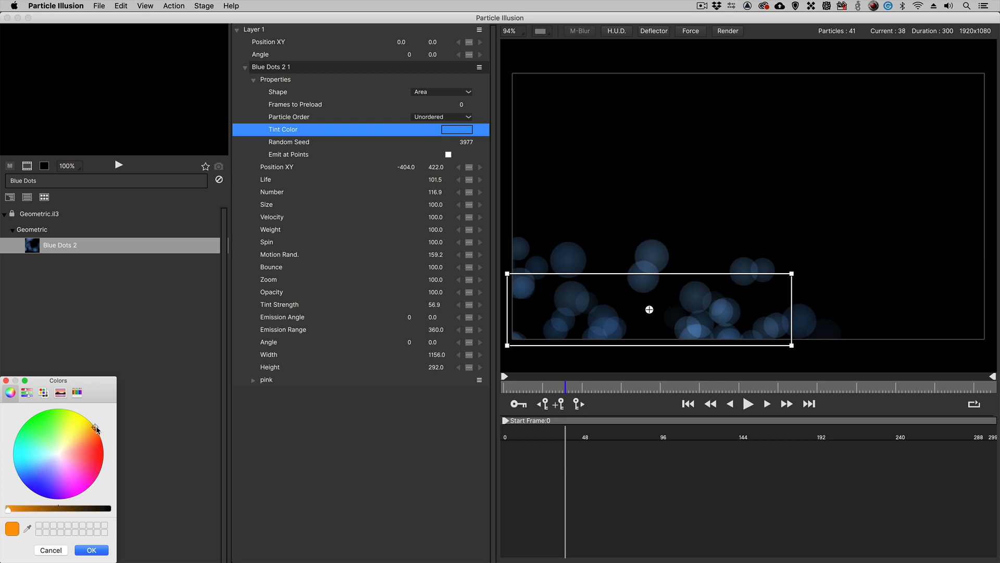
pyautogui.click(93, 551)
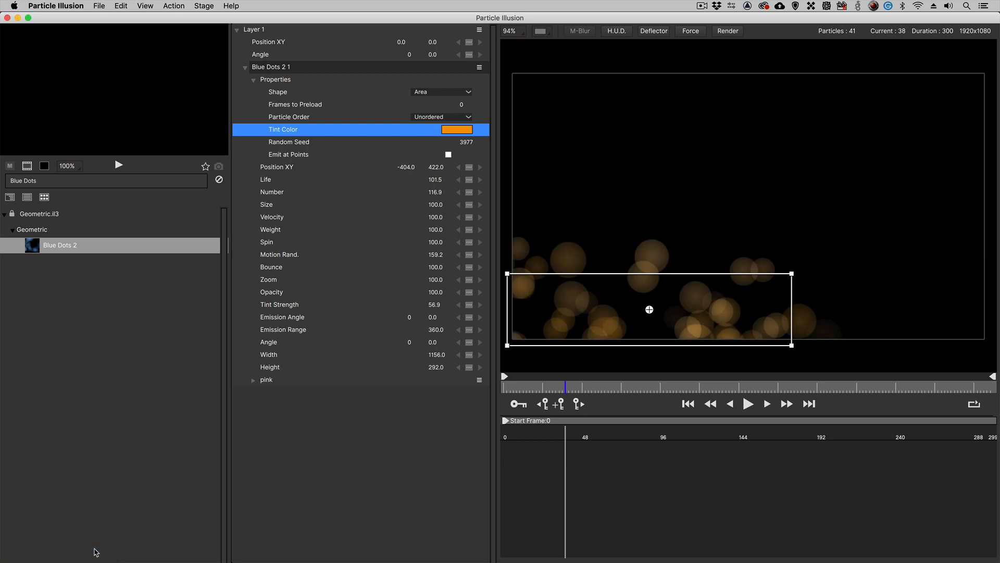
# View the orange dots over the checkerboard background, and restore Composite over Black.
pyautogui.click(541, 31)
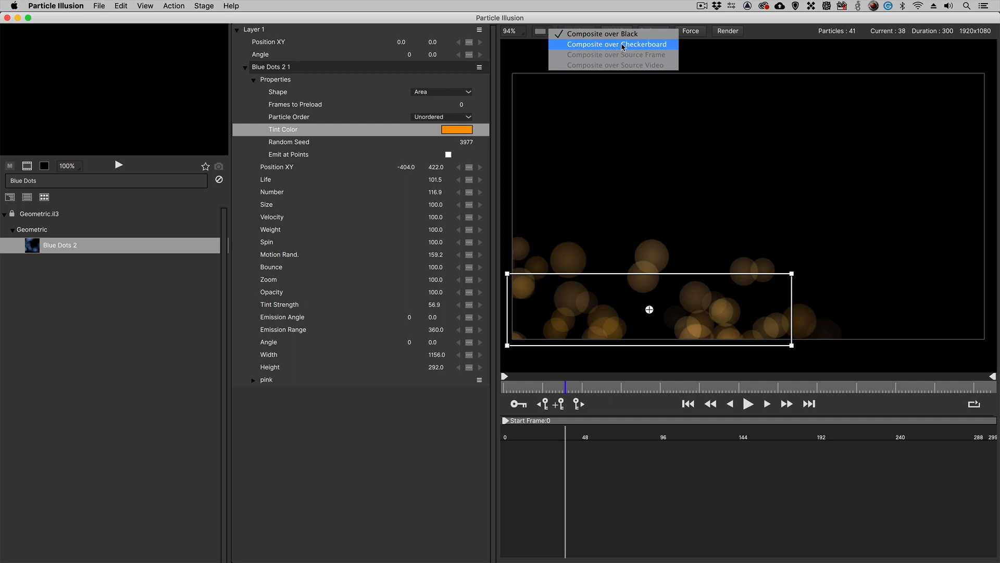
pyautogui.click(654, 44)
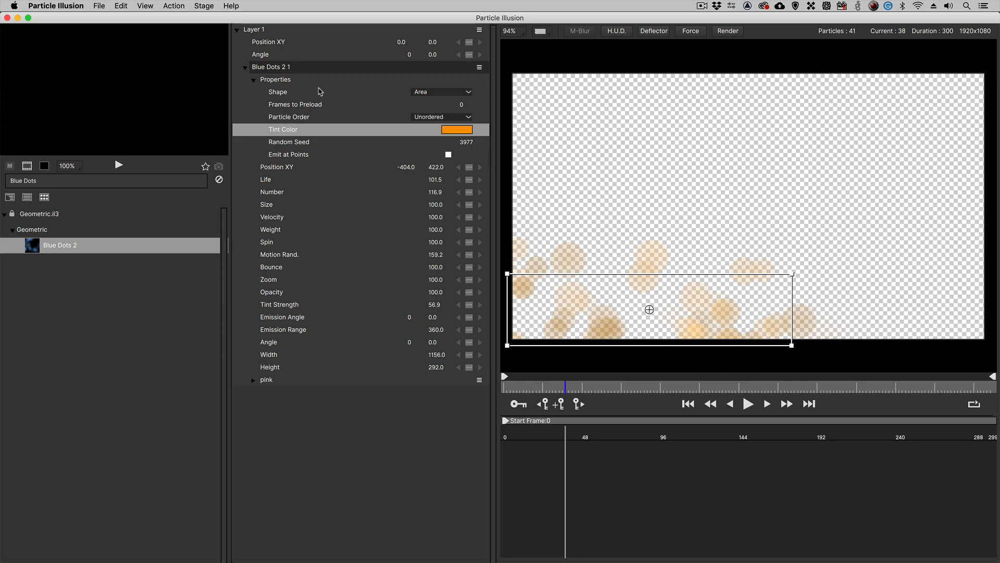
pyautogui.click(547, 31)
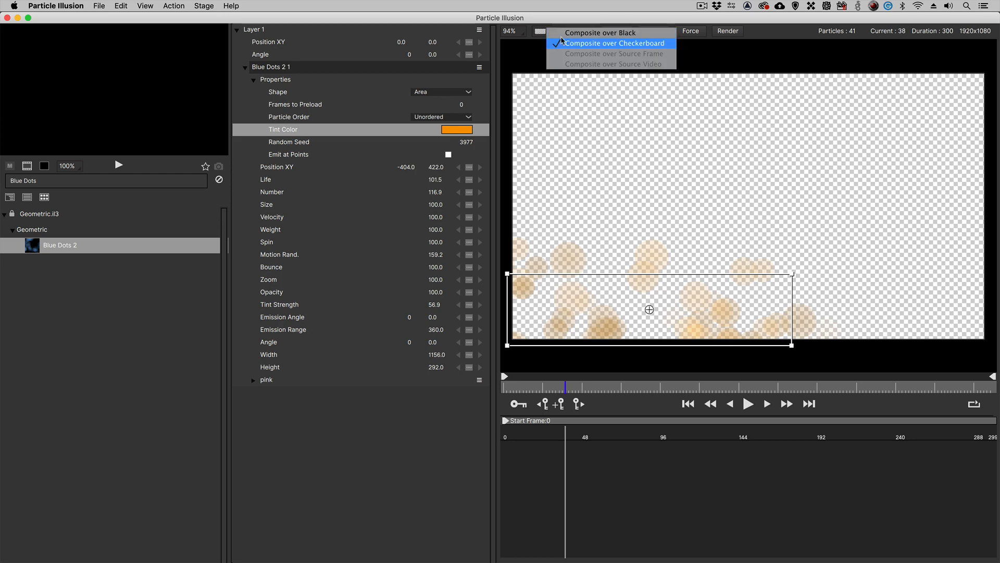
pyautogui.click(552, 34)
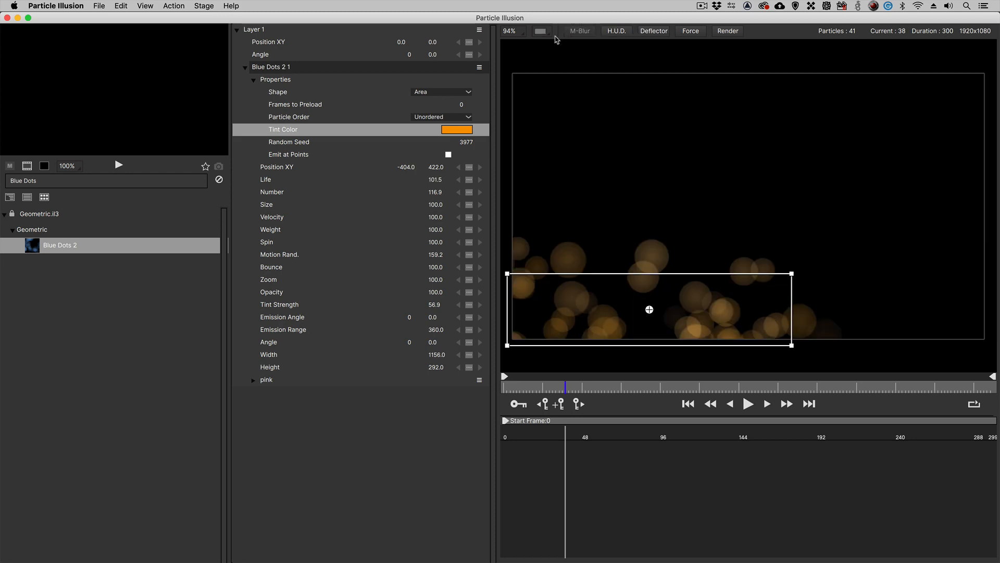
# Collapse the Blue Dots 2 emitter's Properties group and set its Number to 180 and Size to 85.
pyautogui.click(245, 68)
pyautogui.click(245, 68)
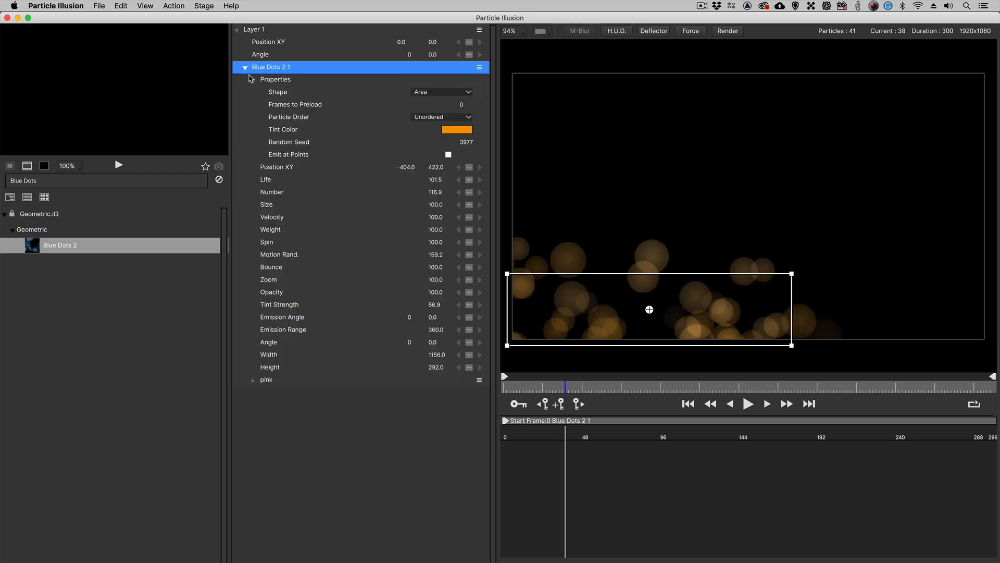
pyautogui.click(253, 79)
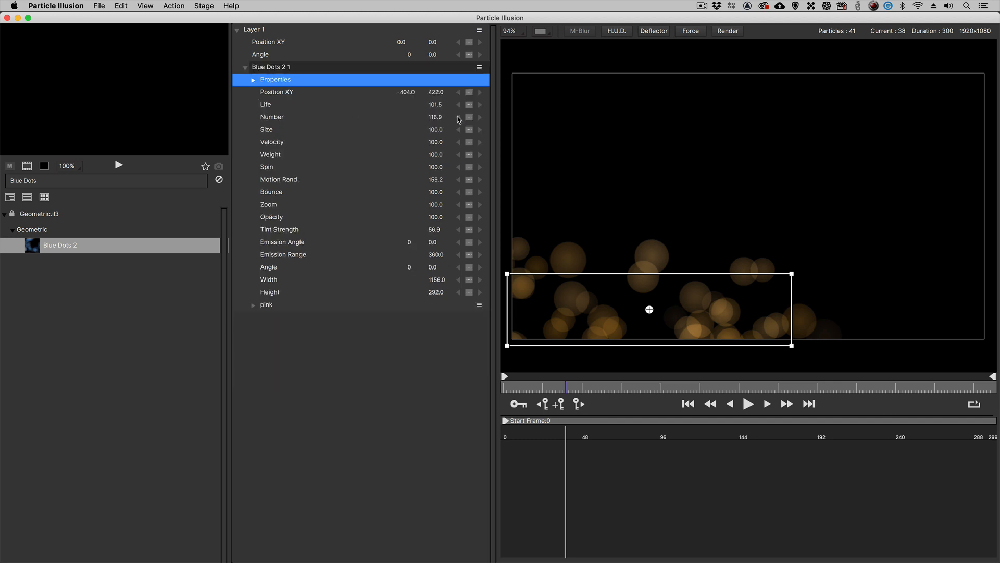
pyautogui.doubleClick(439, 117)
pyautogui.write('180')
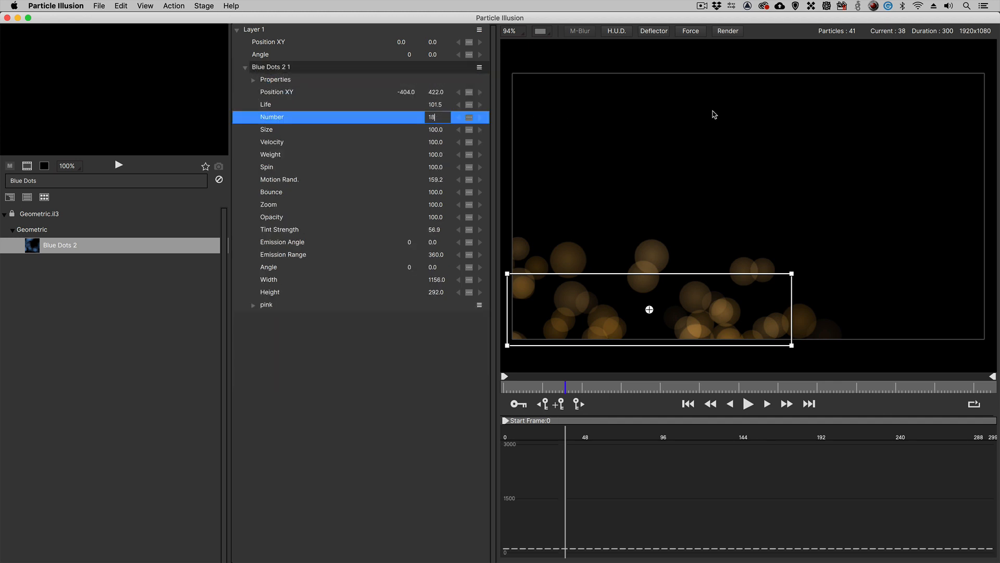
pyautogui.press('Return')
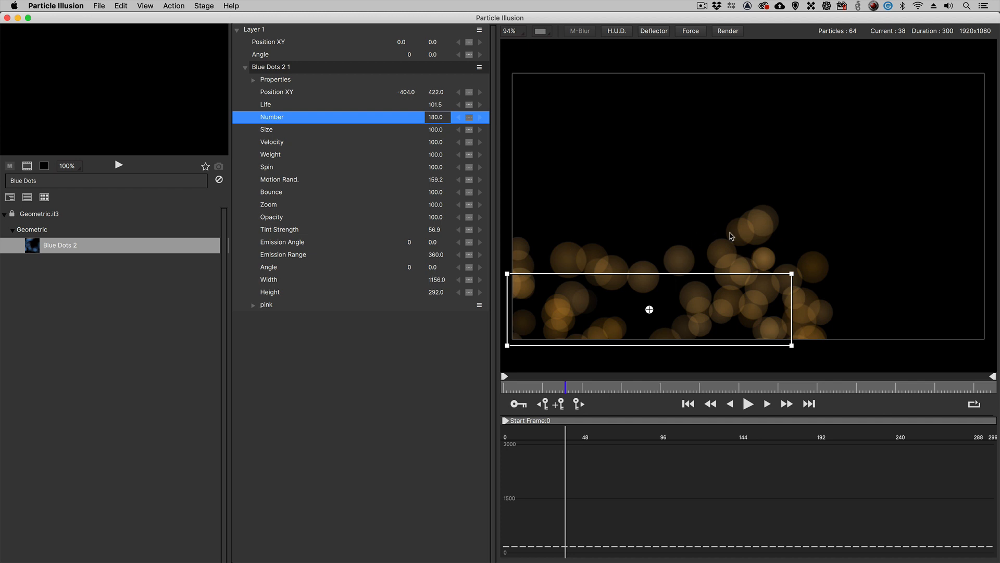
pyautogui.doubleClick(437, 129)
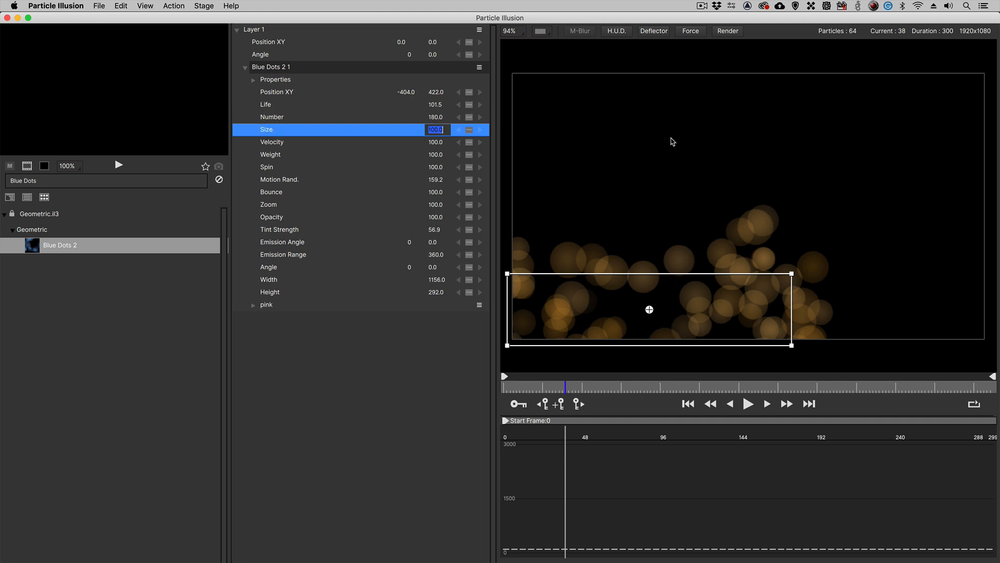
pyautogui.write('85')
pyautogui.press('Return')
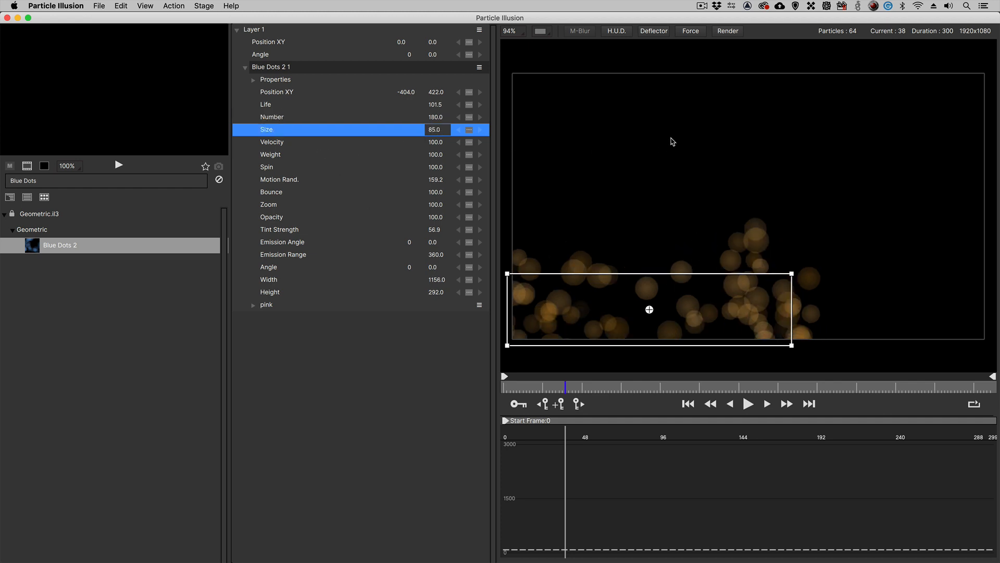
# Return to frame 0 and play the animation to preview the adjusted dots.
pyautogui.click(563, 387)
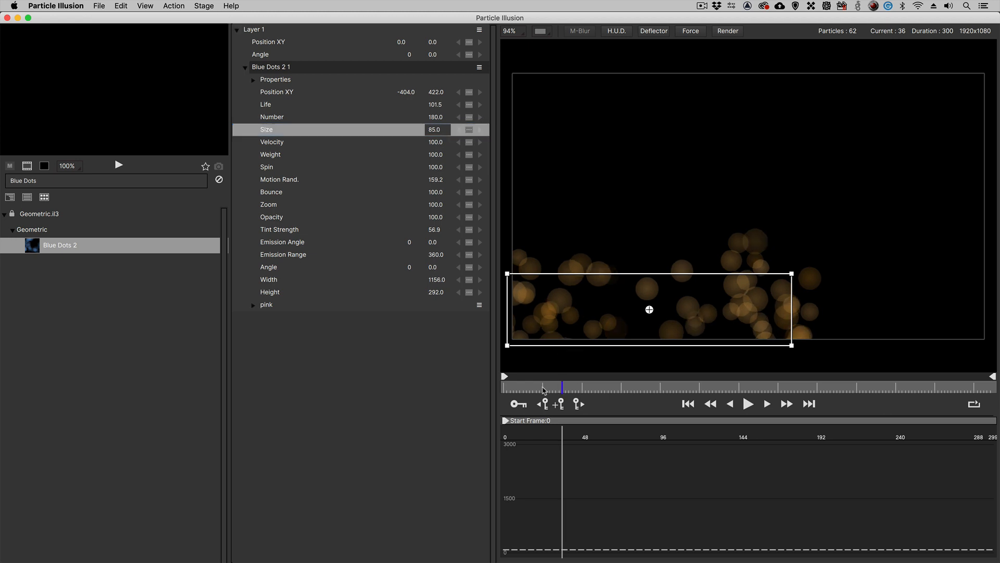
pyautogui.moveTo(543, 390); pyautogui.dragTo(496, 393)
pyautogui.press('space')
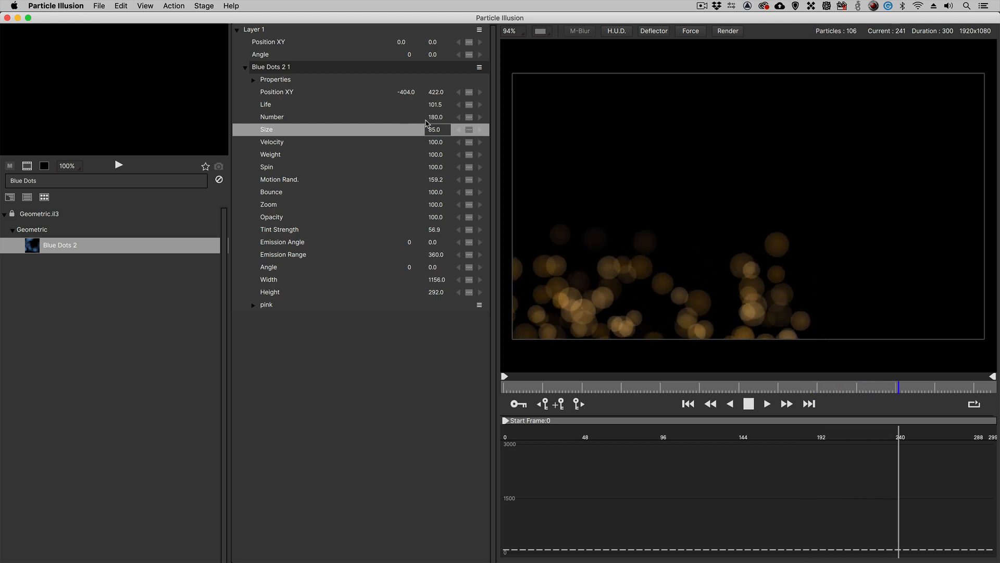
# Try a Number of 200 on the Blue Dots 2 emitter, and set it back to 180.
pyautogui.click(435, 117)
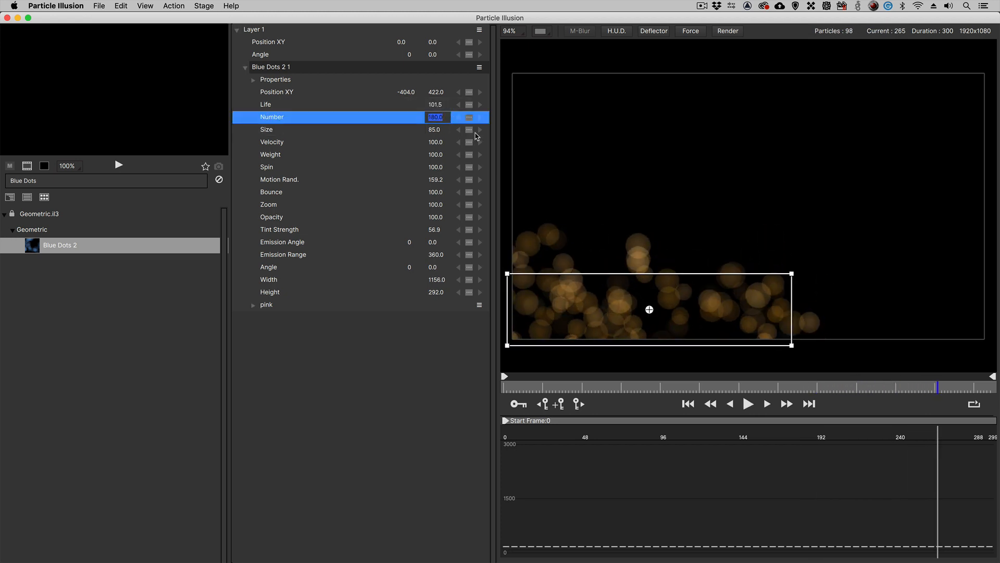
pyautogui.write('200')
pyautogui.press('Return')
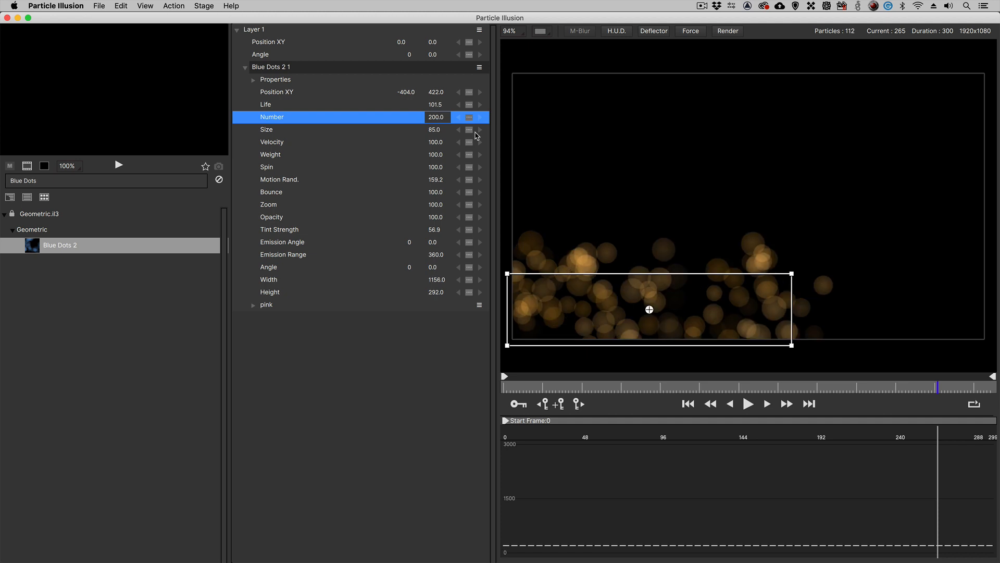
pyautogui.click(439, 117)
pyautogui.write('180')
pyautogui.press('Return')
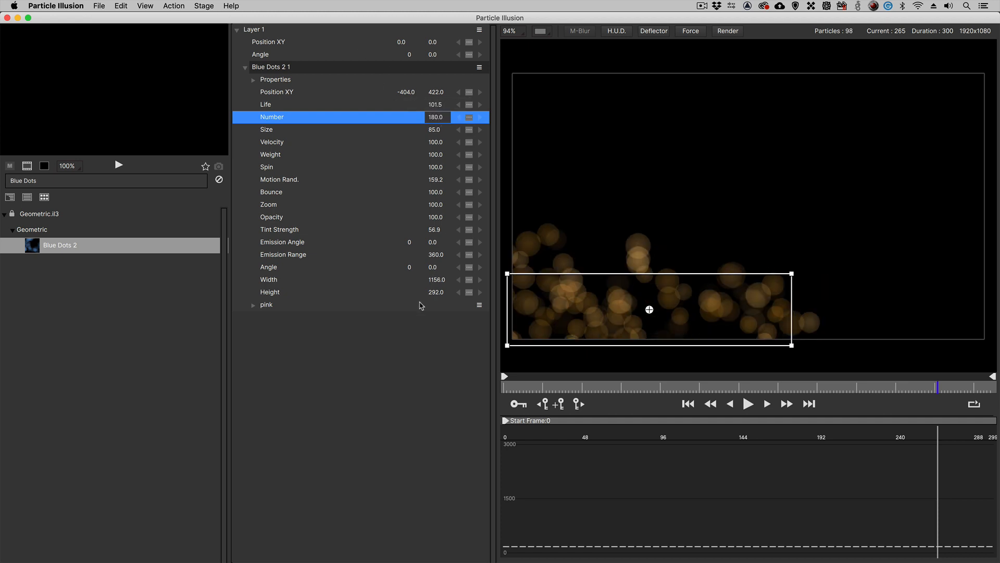
# Replay the animation from the first frame to check the dots at Number 180.
pyautogui.moveTo(522, 388); pyautogui.dragTo(479, 390)
pyautogui.press('space')
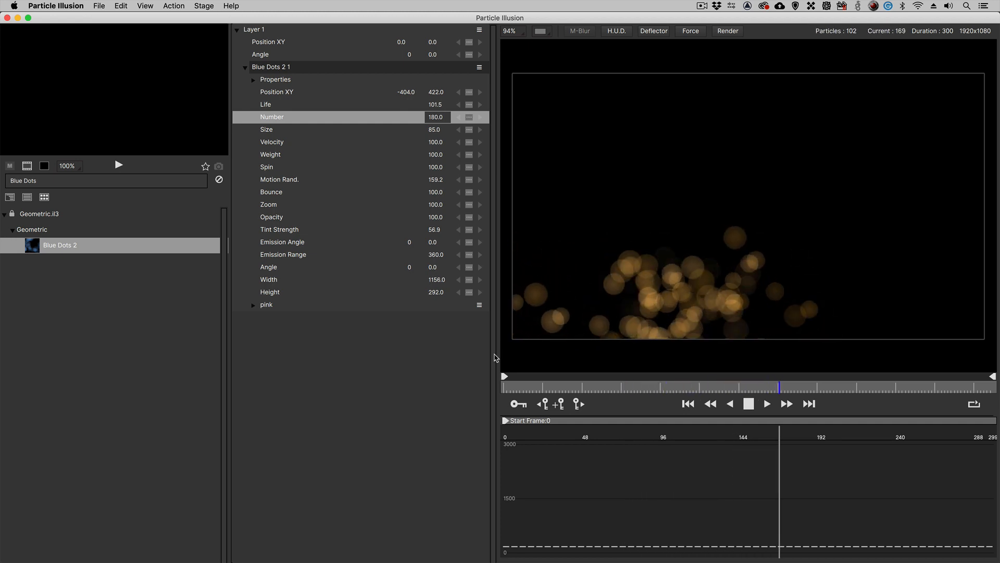
pyautogui.press('space')
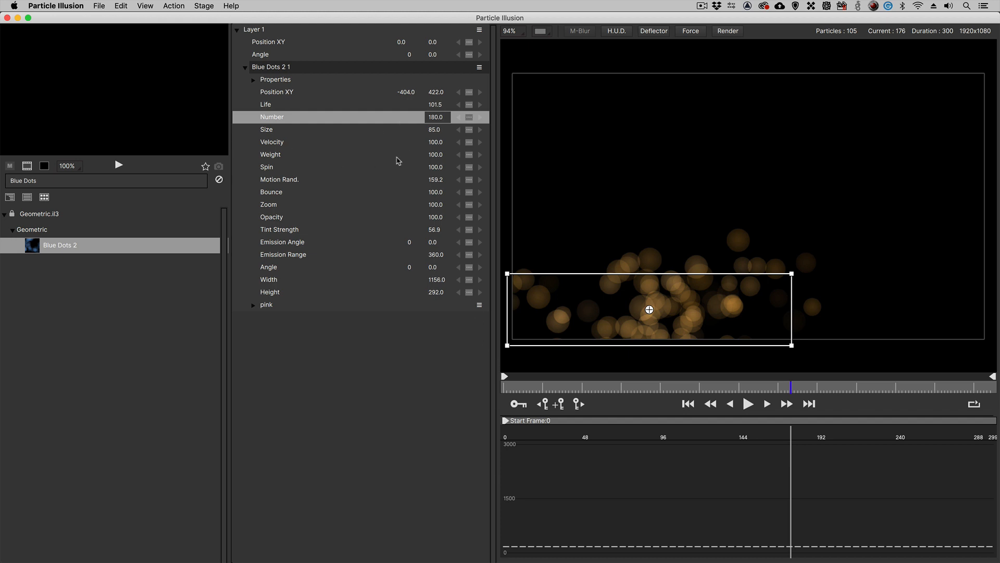
# Set the Blue Dots 2 emitter's Weight to 200 and play the animation from the first frame.
pyautogui.click(432, 155)
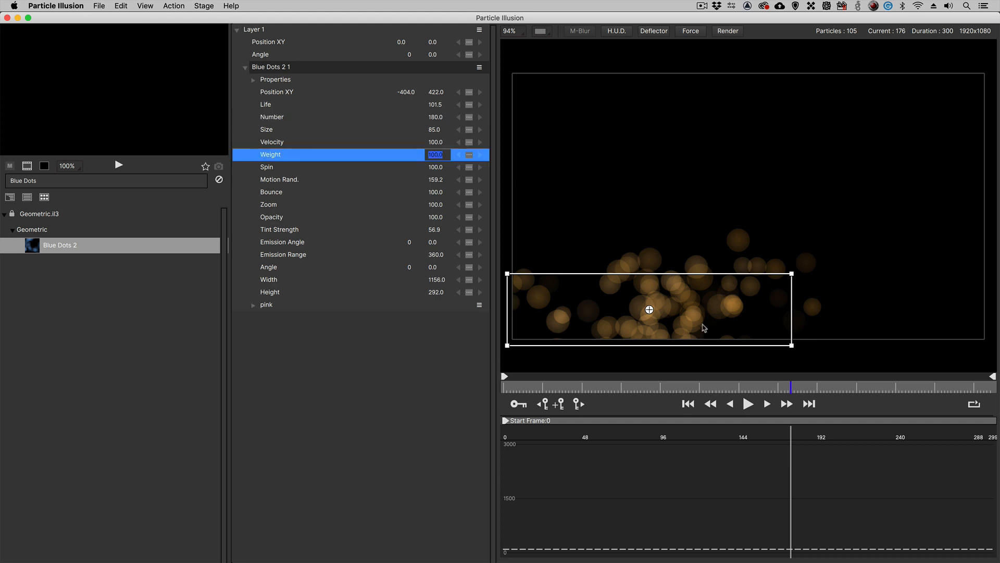
pyautogui.write('200')
pyautogui.press('Return')
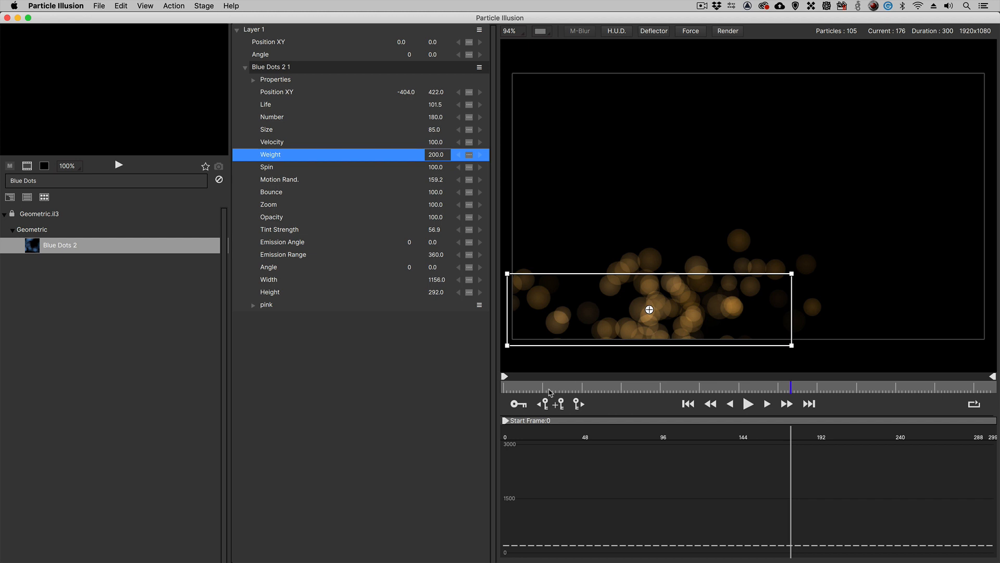
pyautogui.moveTo(548, 388); pyautogui.dragTo(467, 383)
pyautogui.press('space')
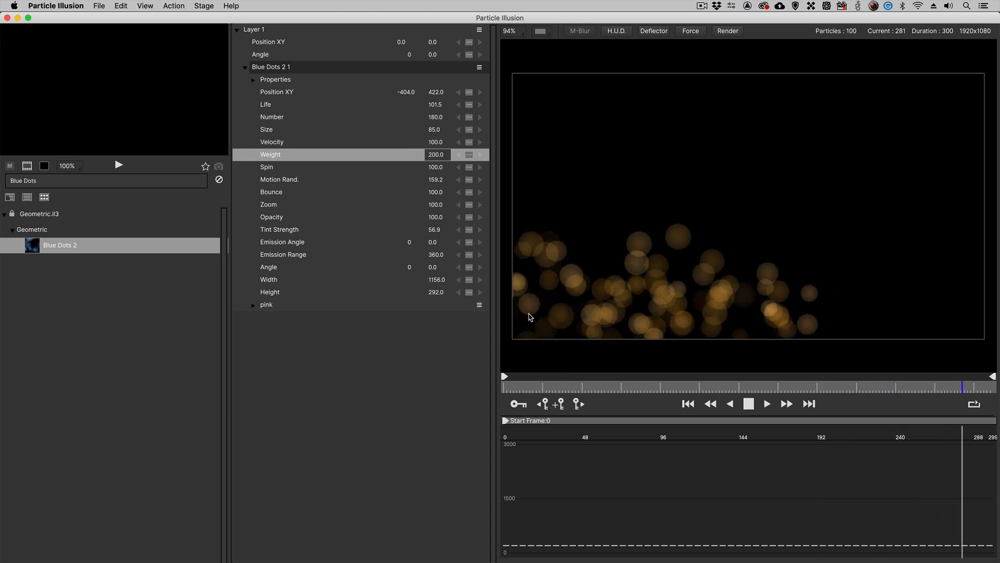
# At frame 34, enlarge the emitter area to about 1208 by 330 and move it to about X -362, Y 390.
pyautogui.click(560, 388)
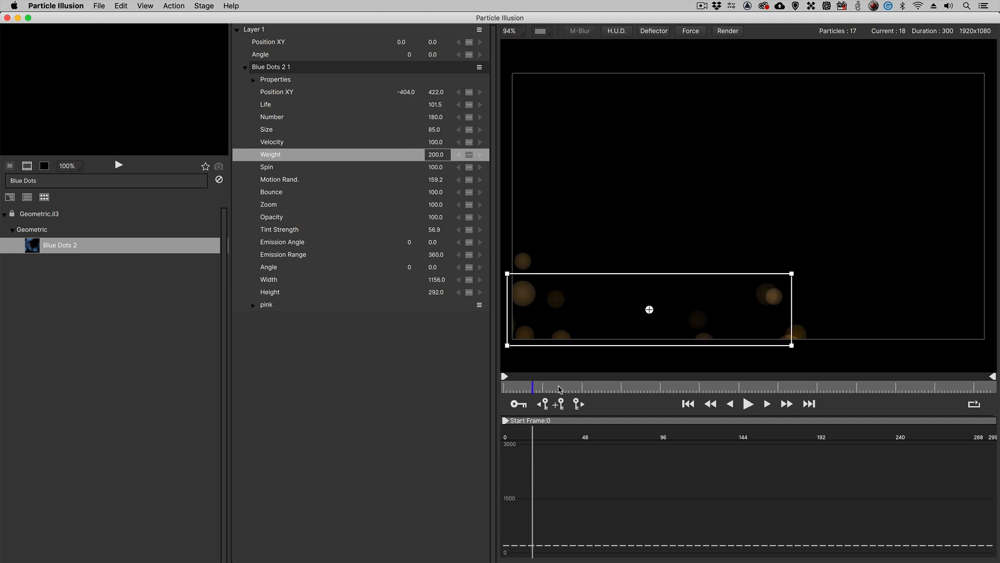
pyautogui.moveTo(794, 274); pyautogui.dragTo(798, 269)
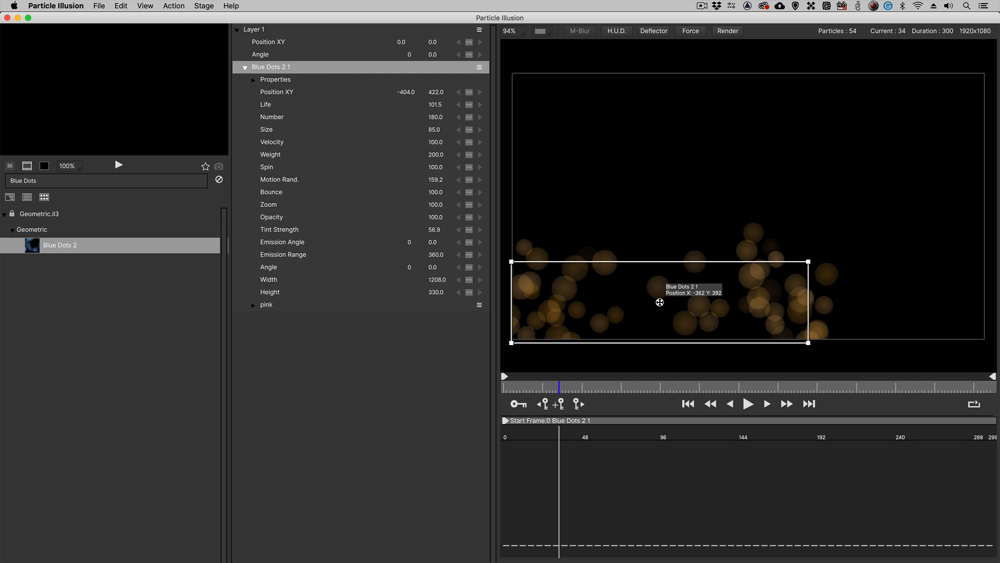
pyautogui.moveTo(660, 301); pyautogui.dragTo(659, 302)
# Play the animation from the first frame to preview the resized and repositioned emitter.
pyautogui.moveTo(568, 389); pyautogui.dragTo(498, 383)
pyautogui.press('space')
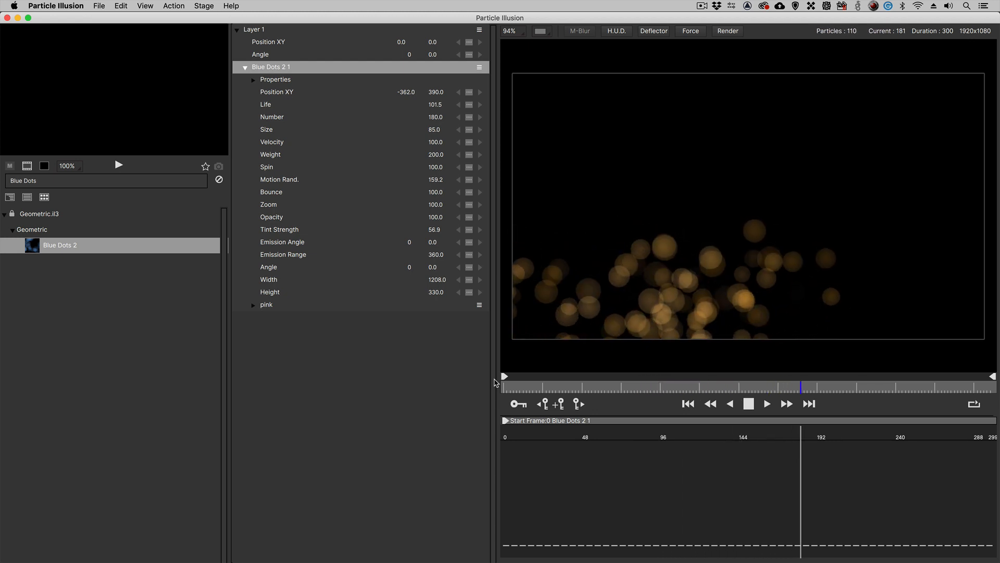
pyautogui.press('space')
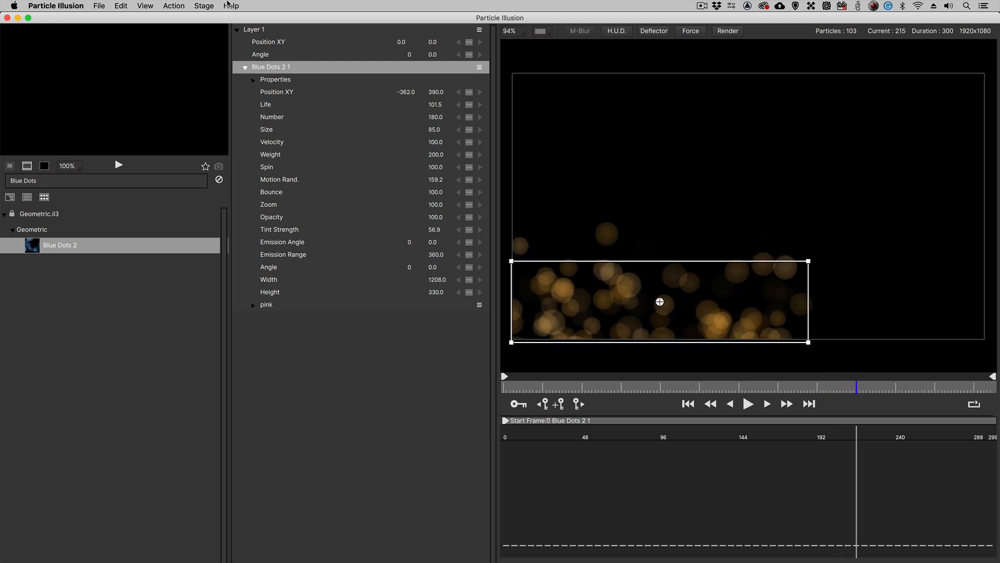
# Collapse the Blue Dots 2 emitter's parameters and show the stage as Composite over Checkerboard.
pyautogui.click(245, 67)
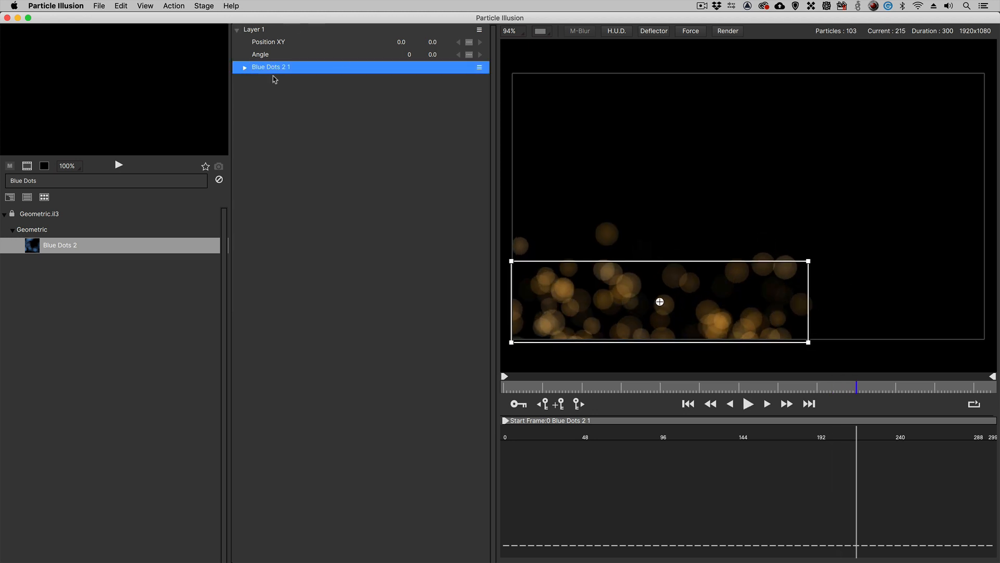
pyautogui.click(541, 31)
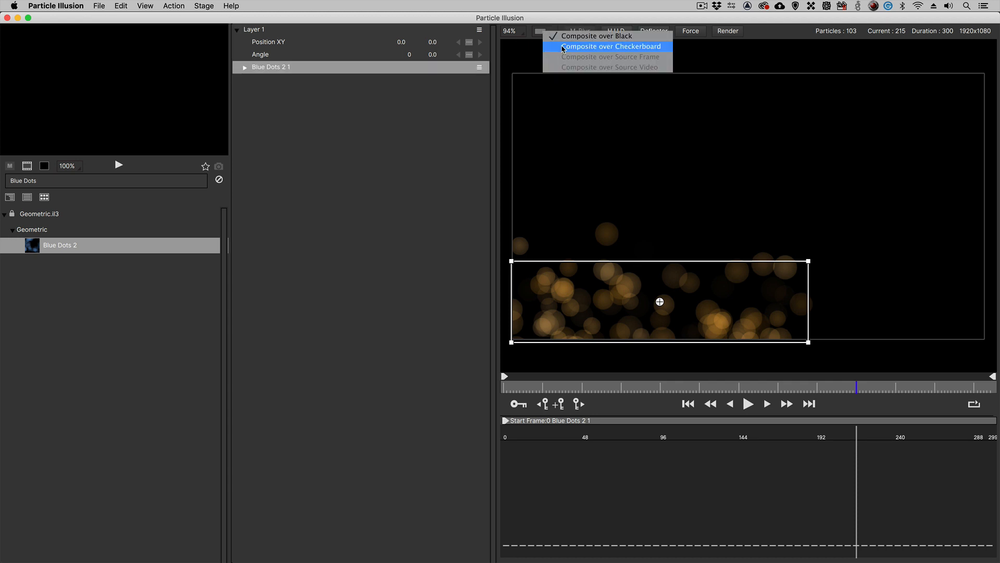
pyautogui.click(591, 47)
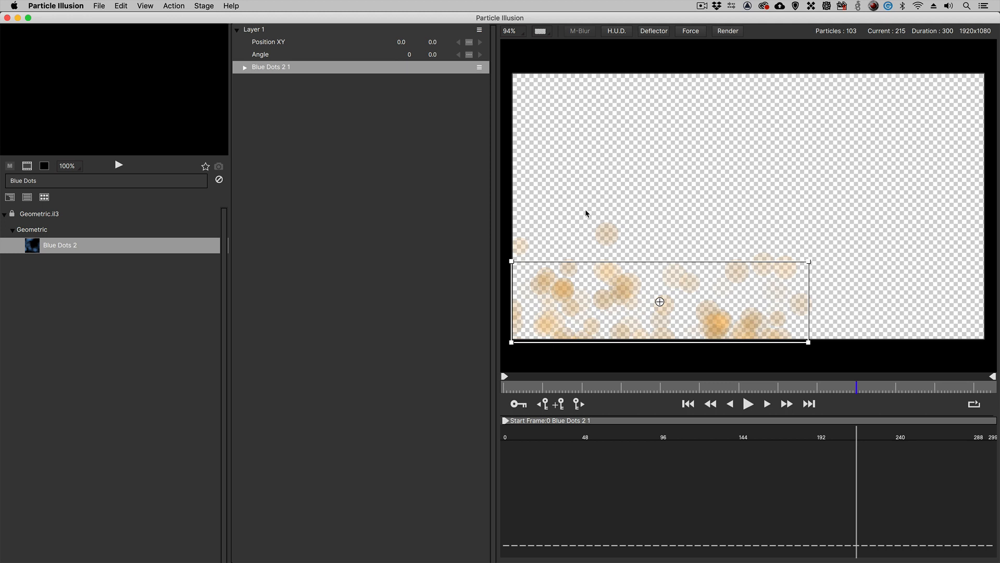
# Duplicate the Blue Dots 2 emitter to make the dots denser.
pyautogui.click(479, 67)
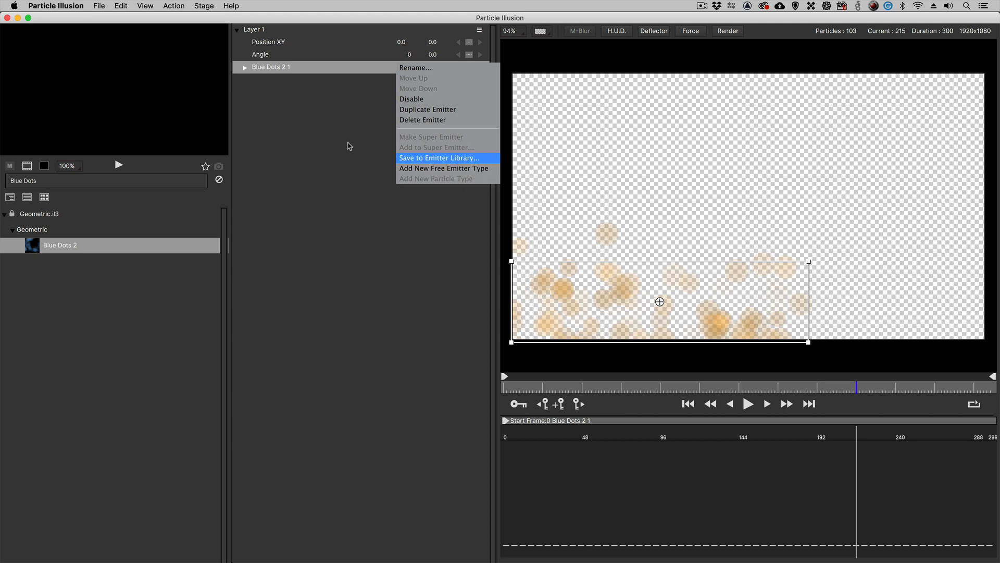
pyautogui.click(341, 125)
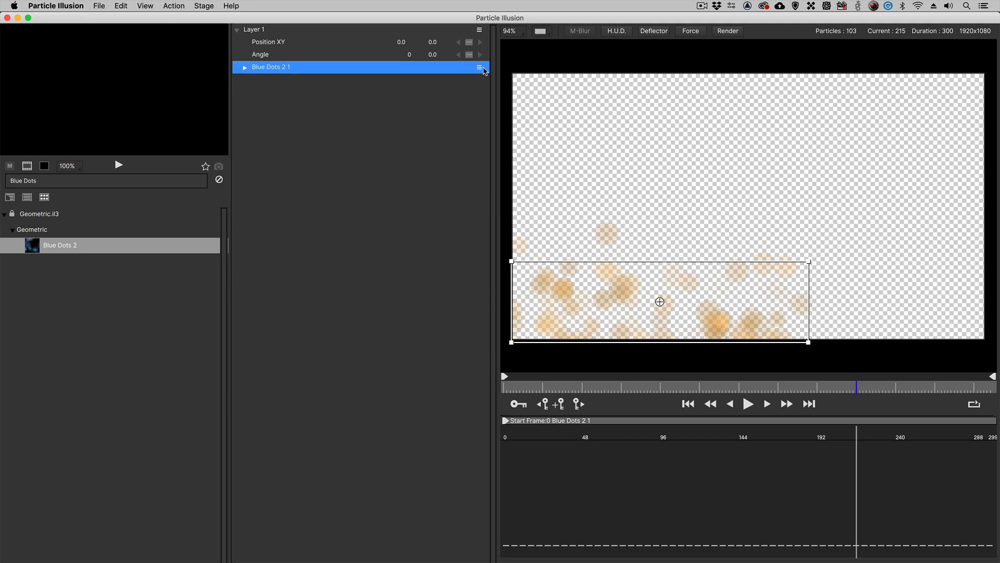
pyautogui.click(480, 68)
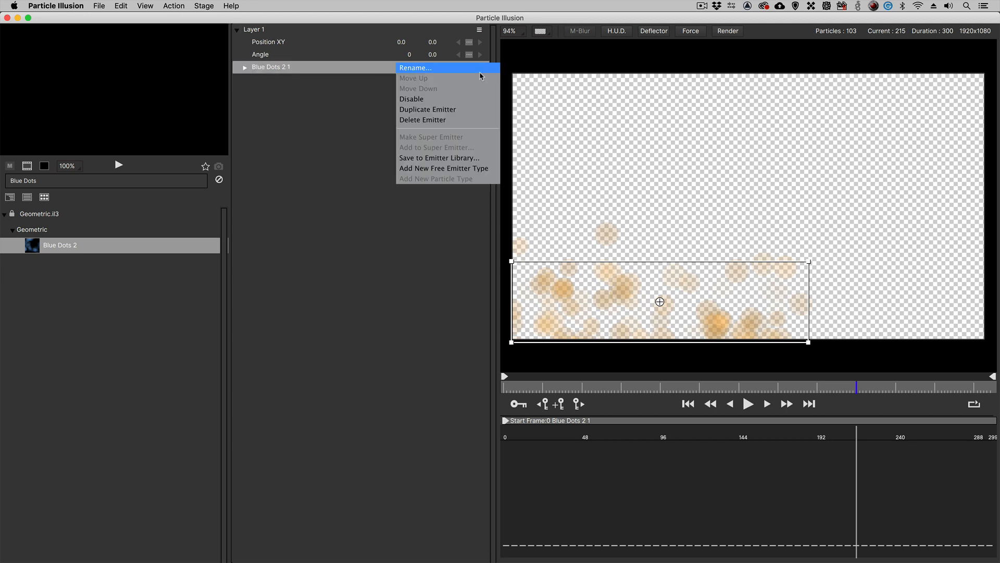
pyautogui.click(454, 110)
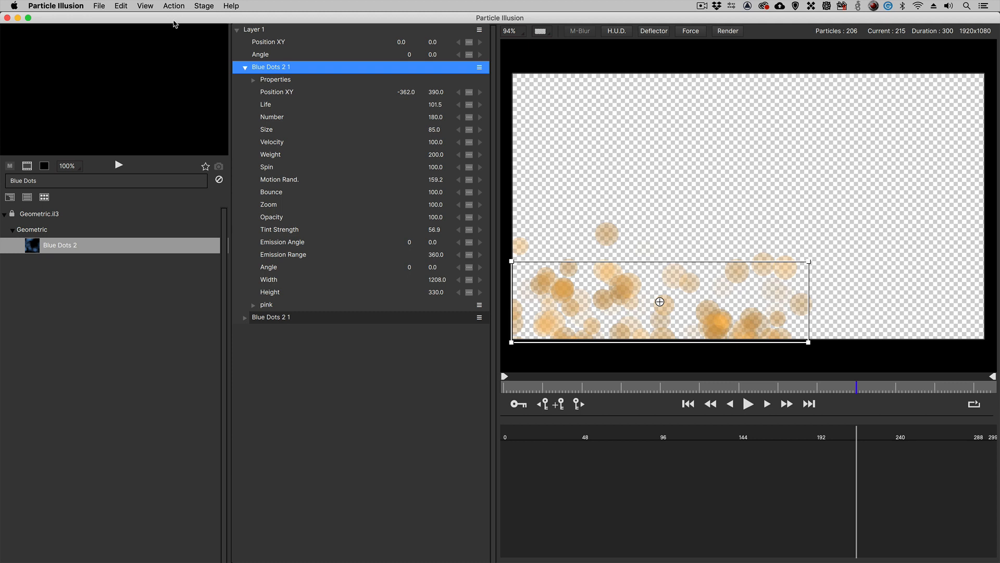
# Save the project to the Desktop as Manhattan Bridge Lower Third, replacing the existing file.
pyautogui.press('super+s')
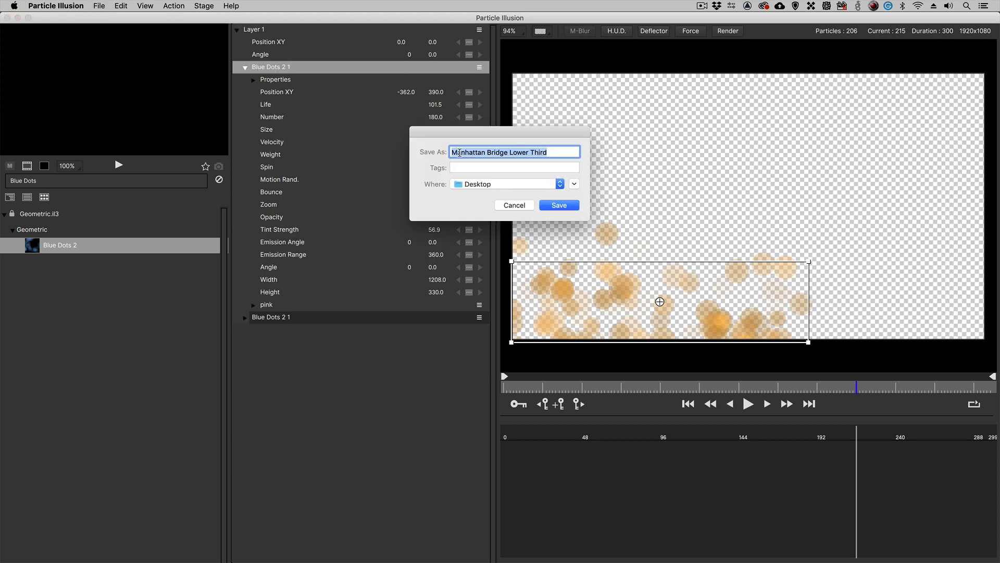
pyautogui.click(574, 207)
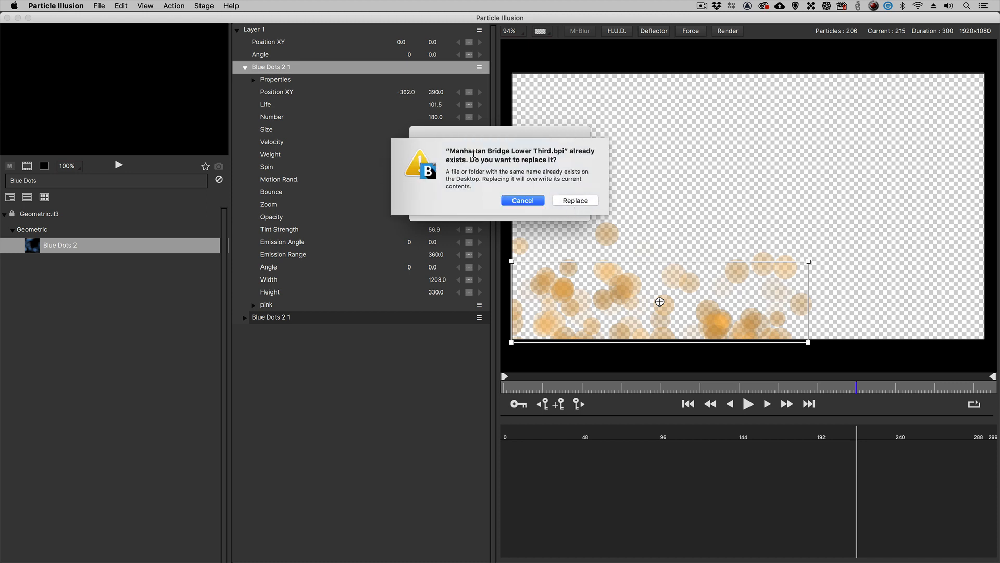
pyautogui.click(575, 201)
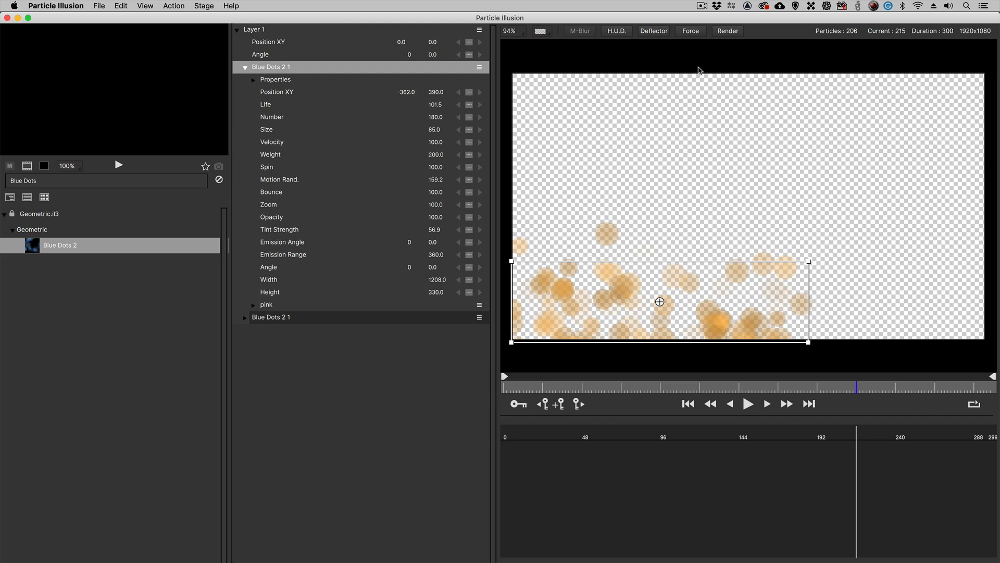
# Open the render settings and choose the Apple ProRes encoder, type ProRes 4444, with RGB + Premultiplied Alpha channels.
pyautogui.click(728, 31)
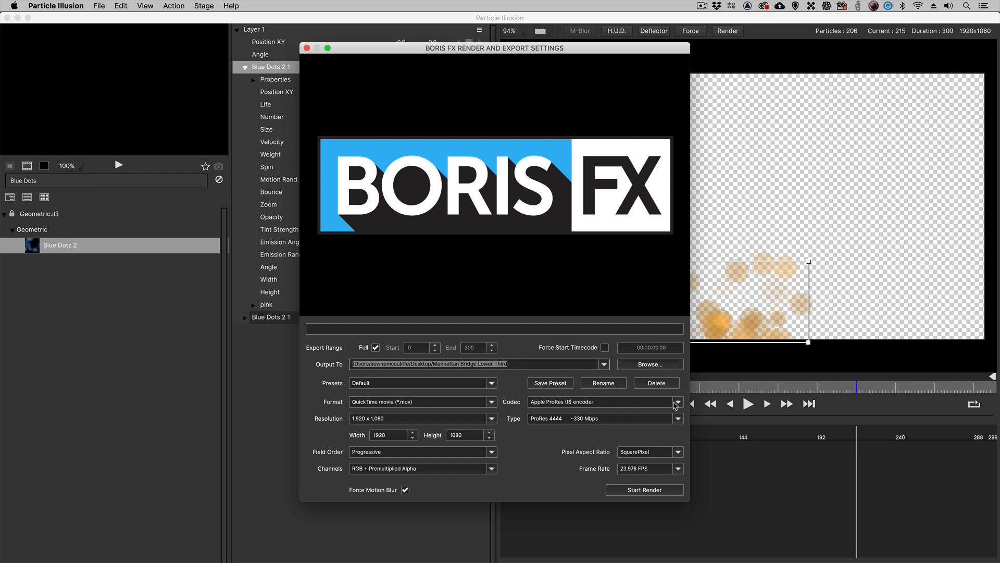
pyautogui.click(677, 404)
pyautogui.click(673, 406)
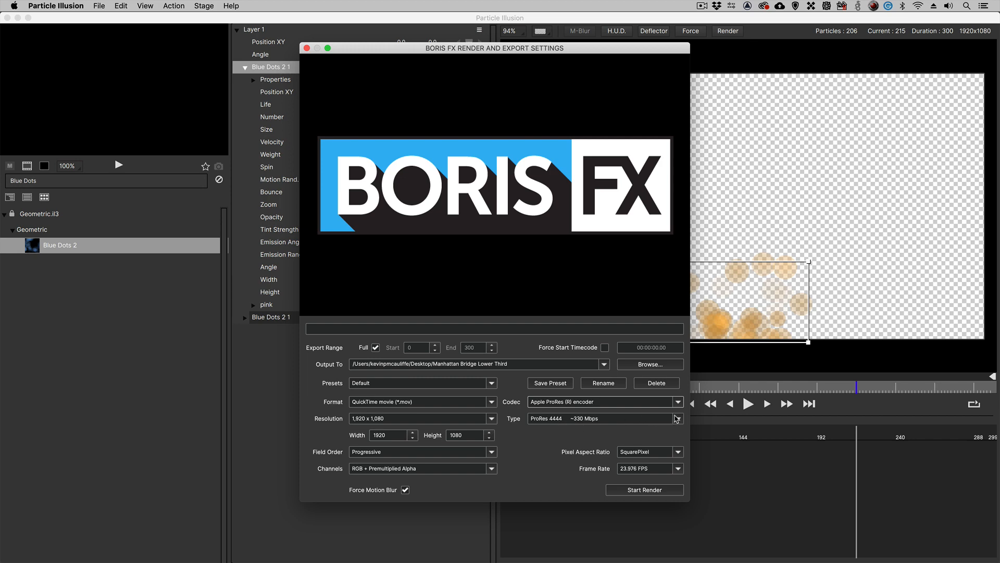
pyautogui.click(678, 418)
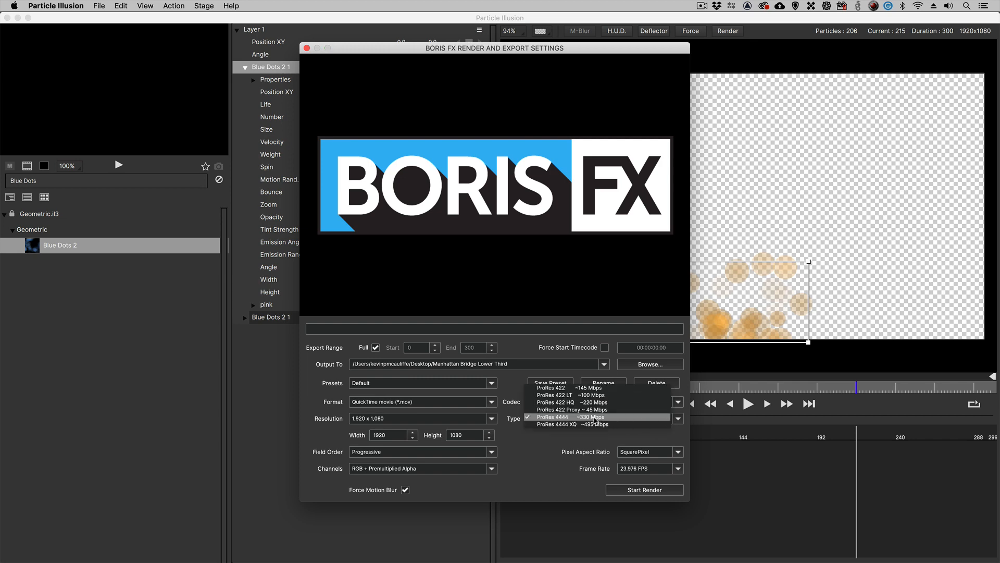
pyautogui.click(590, 417)
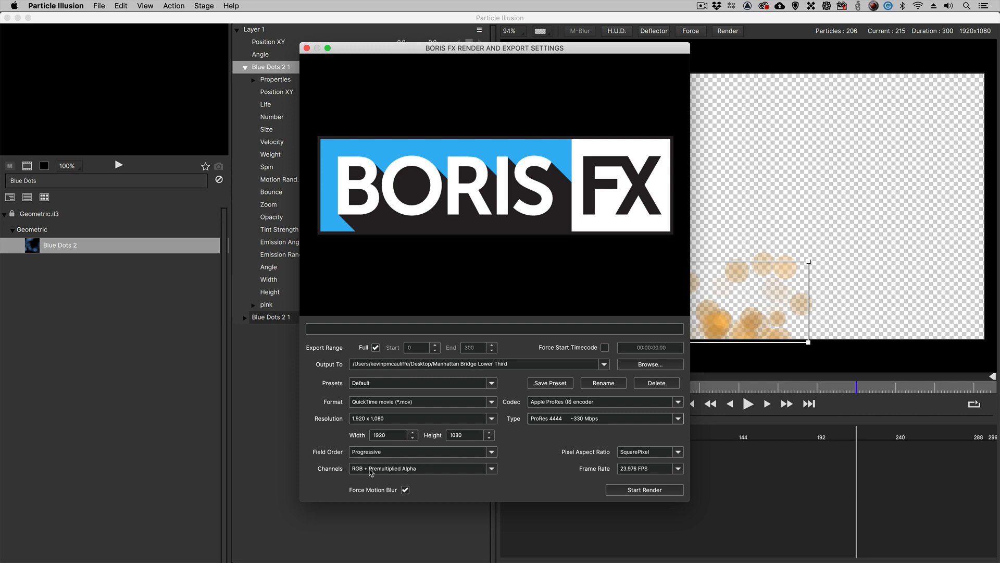
pyautogui.click(491, 469)
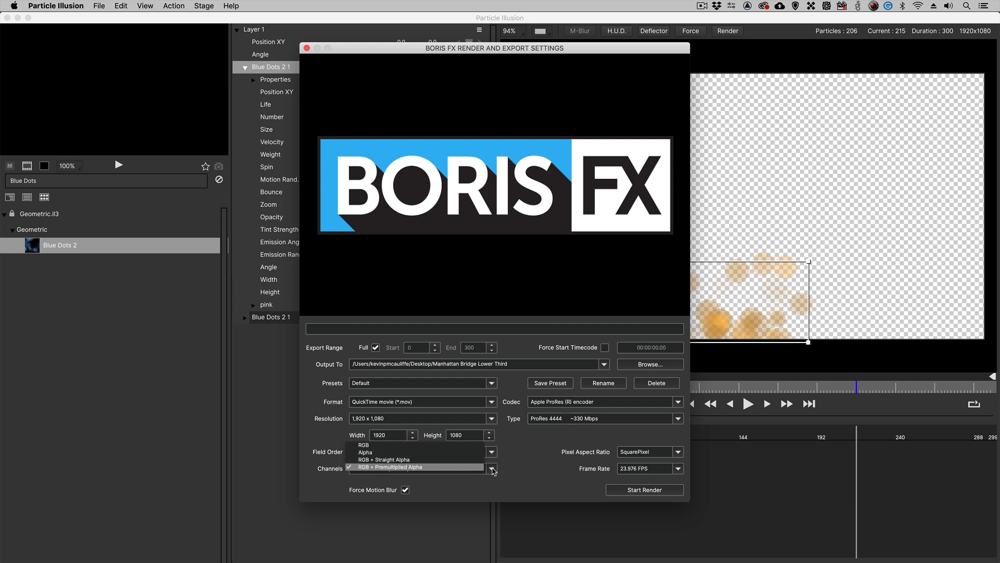
pyautogui.click(547, 465)
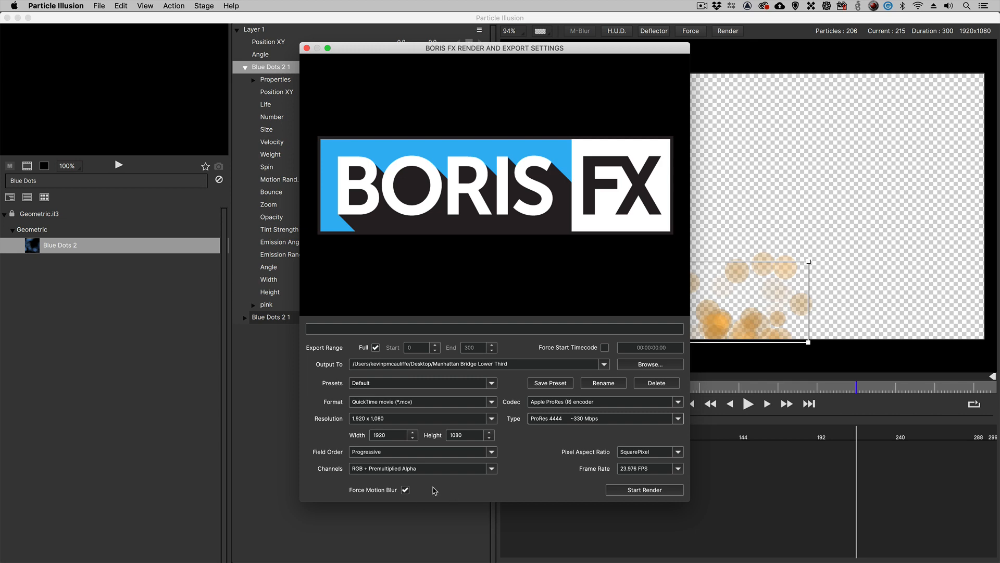
# Render the particle animation to the QuickTime movie and close the render settings window.
pyautogui.click(643, 490)
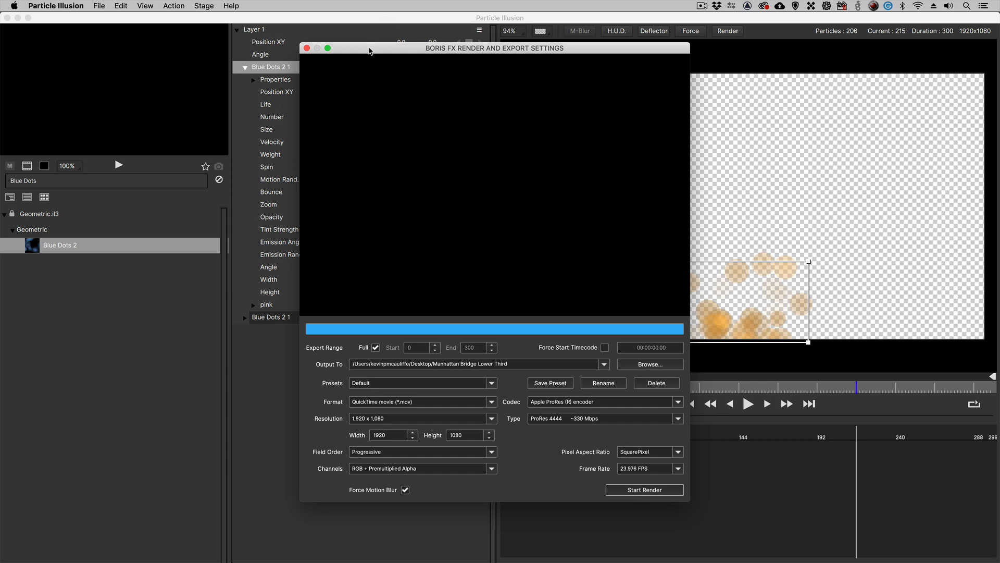
pyautogui.moveTo(370, 50); pyautogui.dragTo(348, 48)
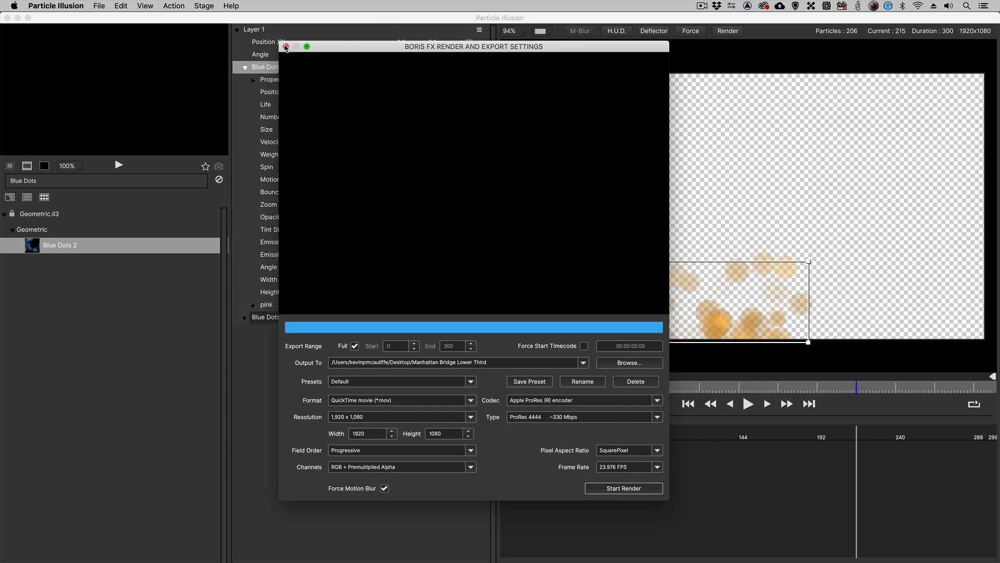
pyautogui.click(286, 47)
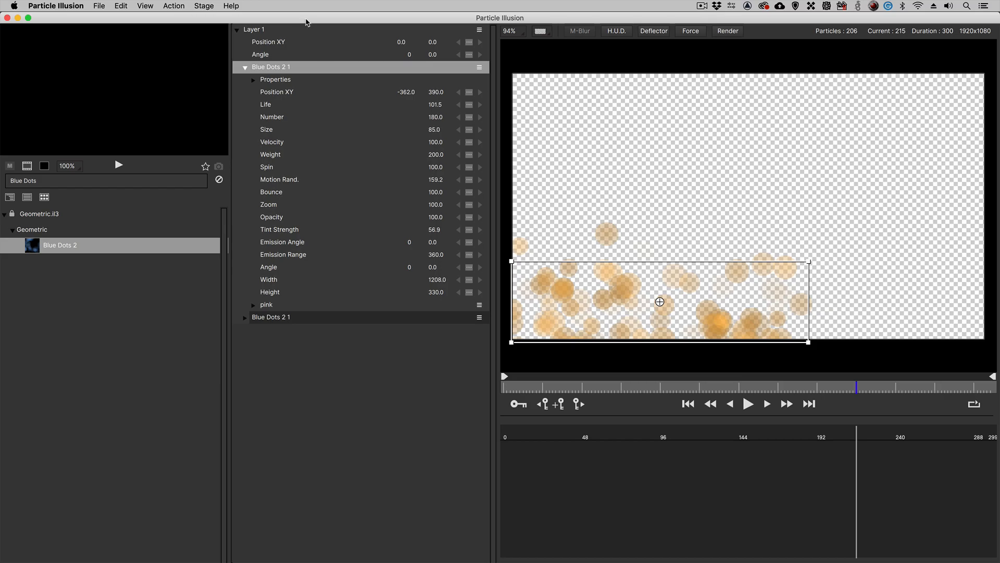
# Hide Particle Illusion and preview the rendered Manhattan Bridge Lower Third.mov from the desktop with Quick Look.
pyautogui.press('super+h')
pyautogui.click(510, 116)
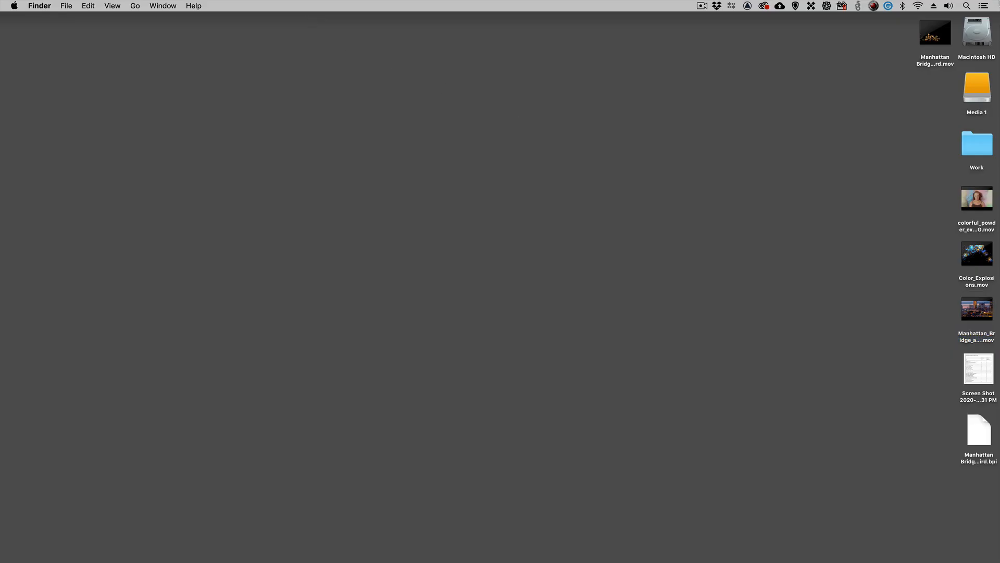
pyautogui.click(942, 28)
pyautogui.press('space')
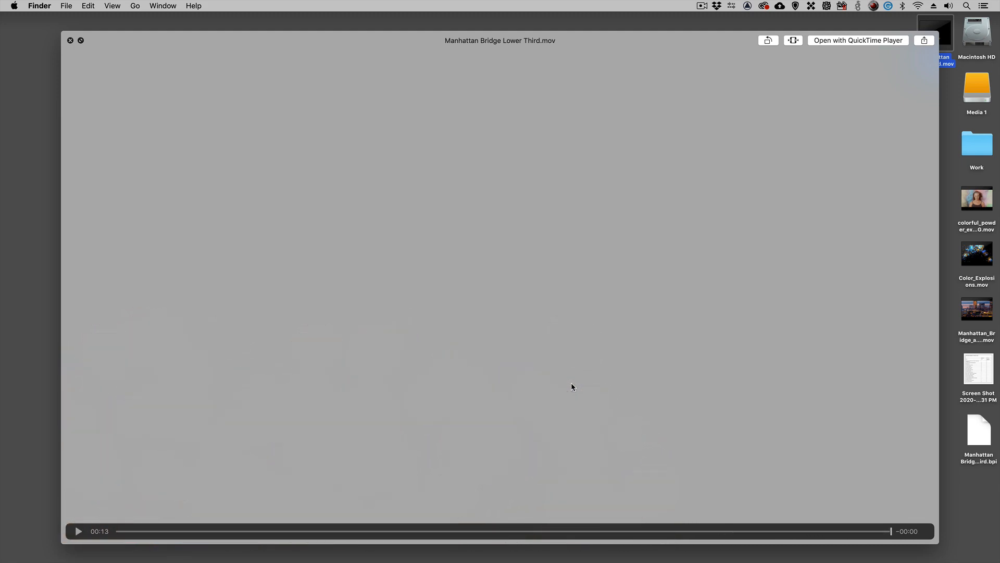
pyautogui.press('space')
pyautogui.click(791, 142)
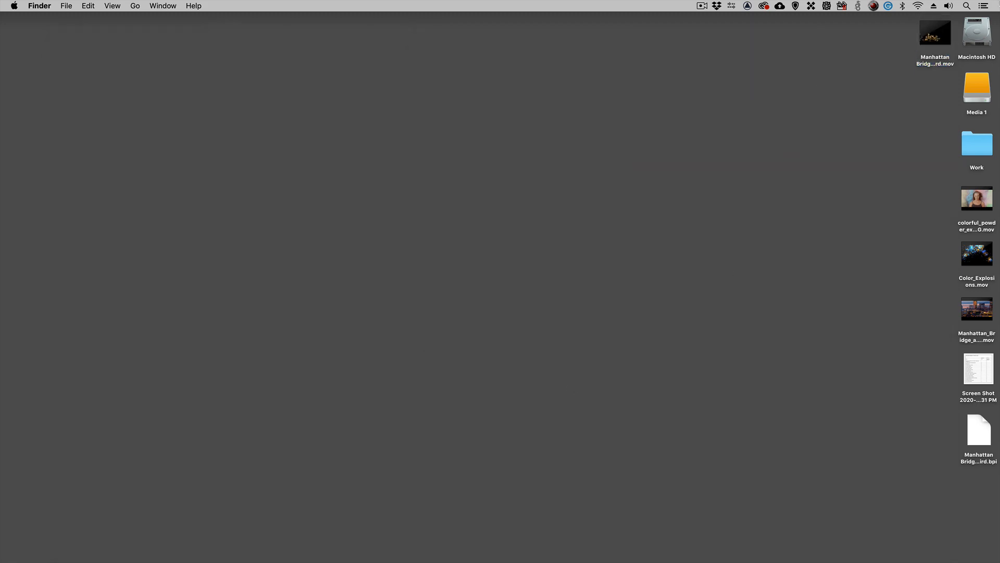
# Switch to Avid Media Composer with the Manhattan Bridge sequence.
pyautogui.press('super+Tab')
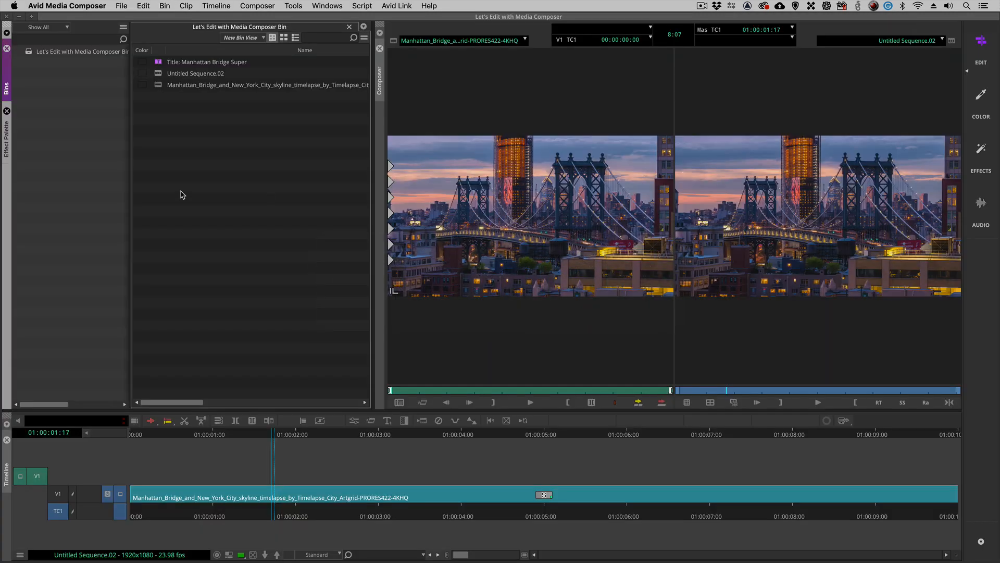
# Return to the start of the sequence and preview the Manhattan Bridge Super title in the source monitor.
pyautogui.moveTo(305, 486); pyautogui.dragTo(266, 480)
pyautogui.press('Home')
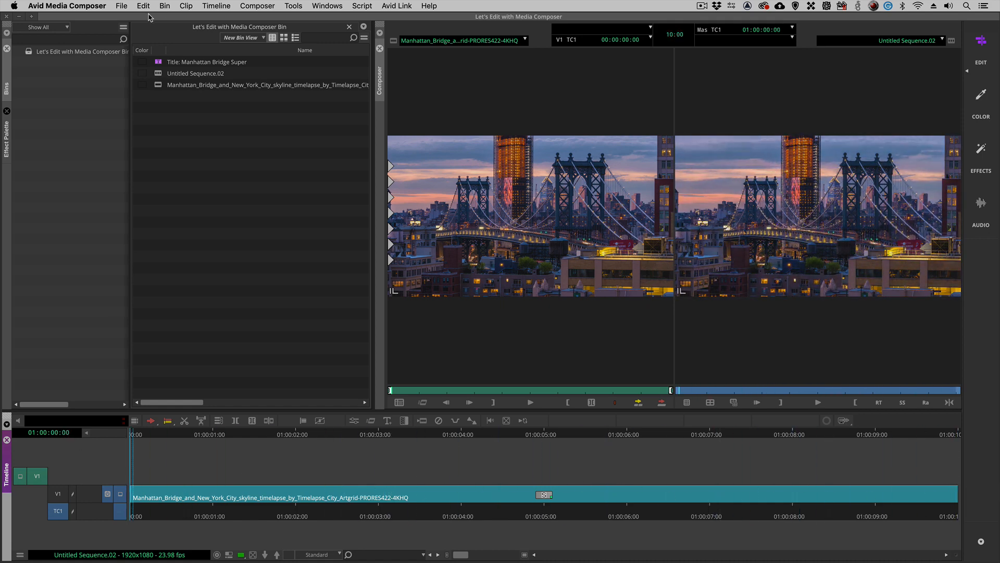
pyautogui.click(159, 62)
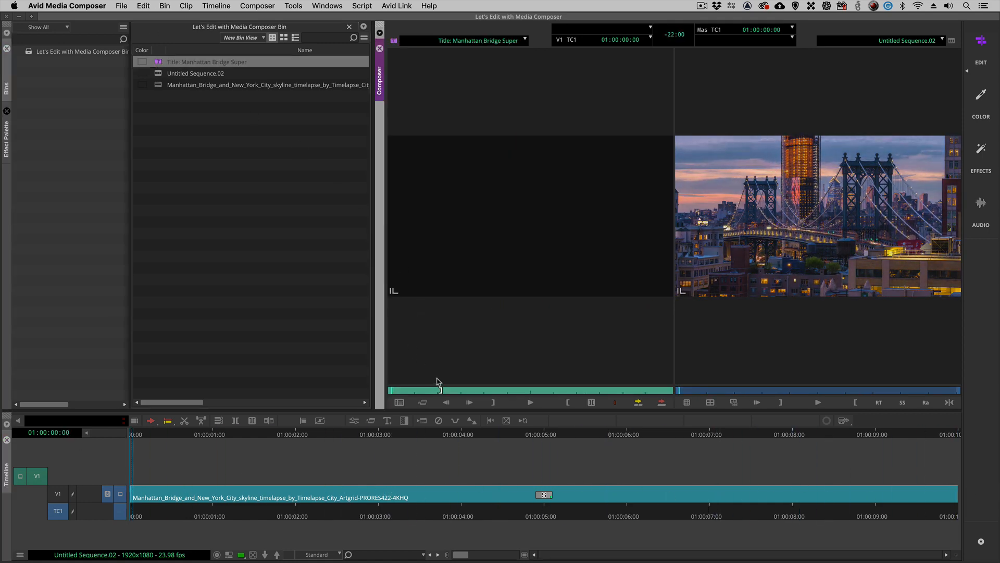
pyautogui.moveTo(453, 390); pyautogui.dragTo(667, 388)
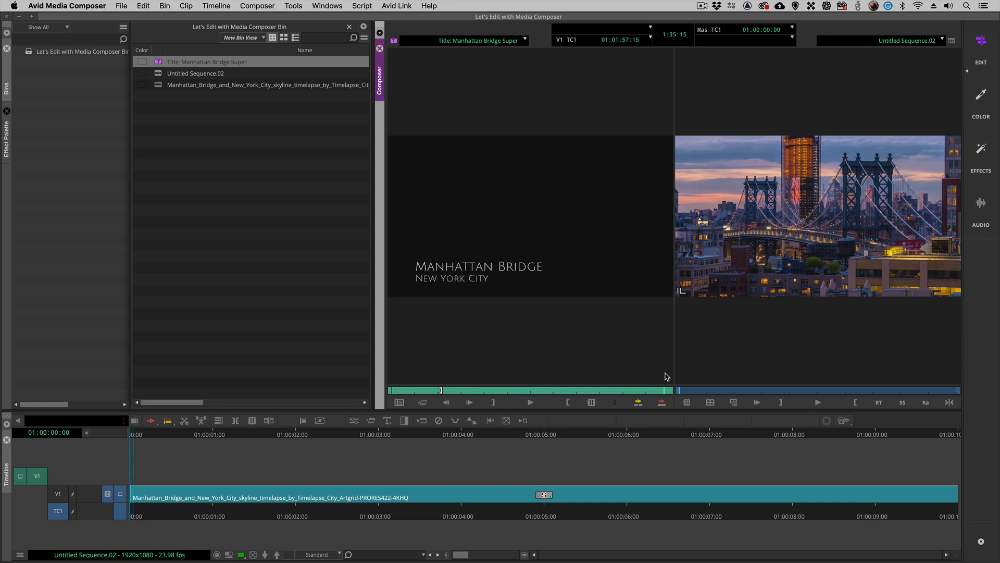
# Open the Source Browser on the Desktop folder, enlarging the window and widening the Name column to read the file names.
pyautogui.click(218, 123)
pyautogui.rightClick(178, 163)
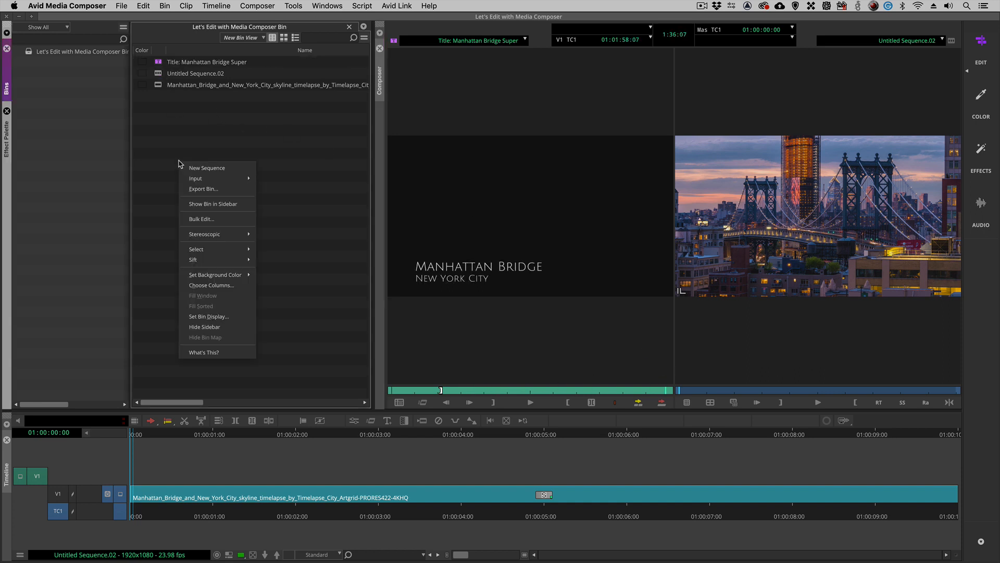
pyautogui.moveTo(187, 179)
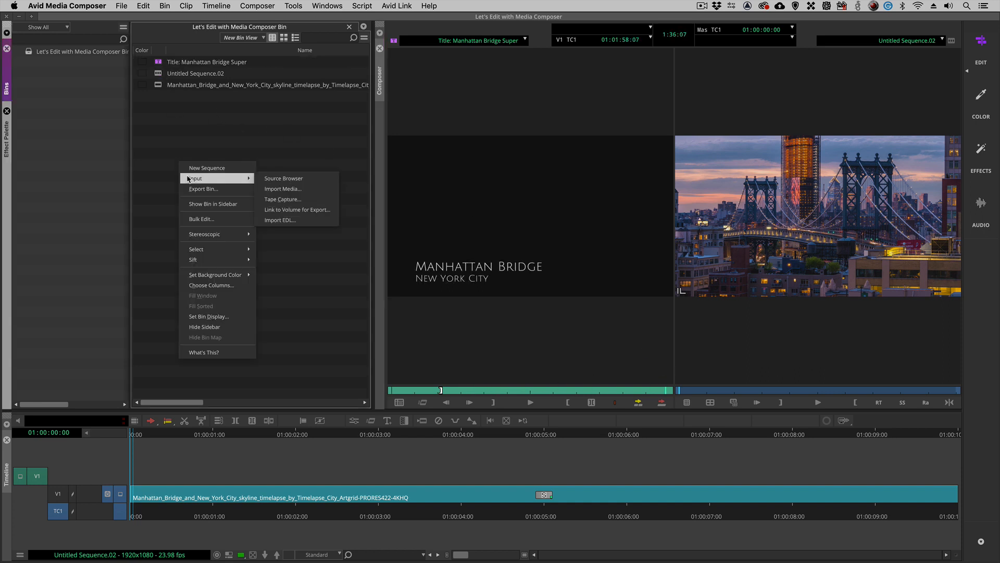
pyautogui.click(266, 178)
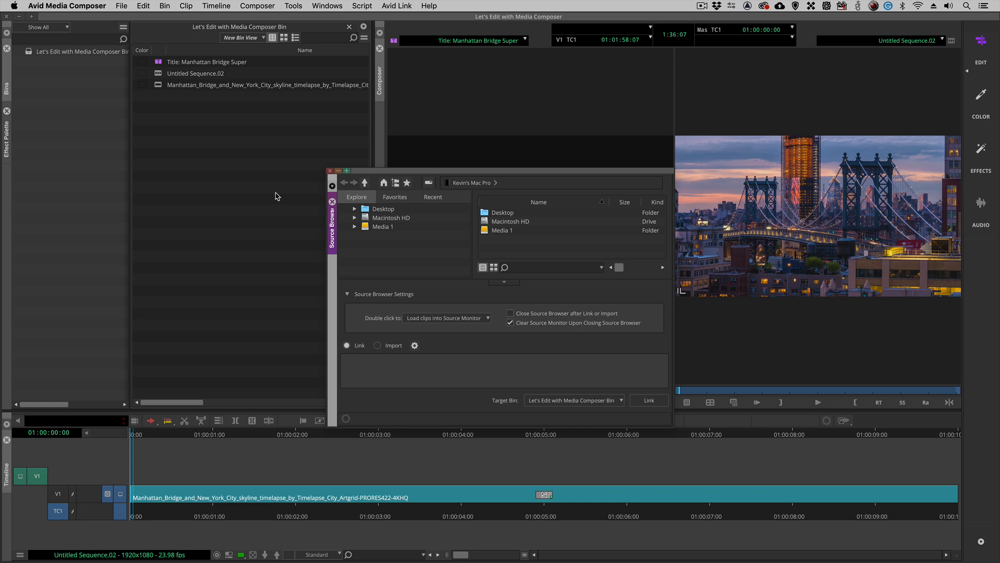
pyautogui.click(503, 214)
pyautogui.doubleClick(506, 214)
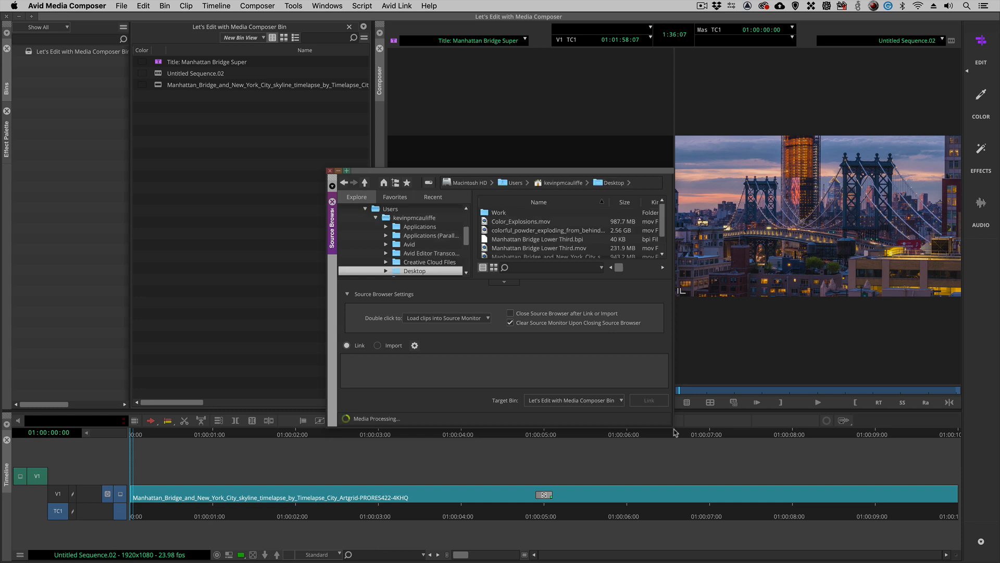
pyautogui.moveTo(673, 426); pyautogui.dragTo(792, 471)
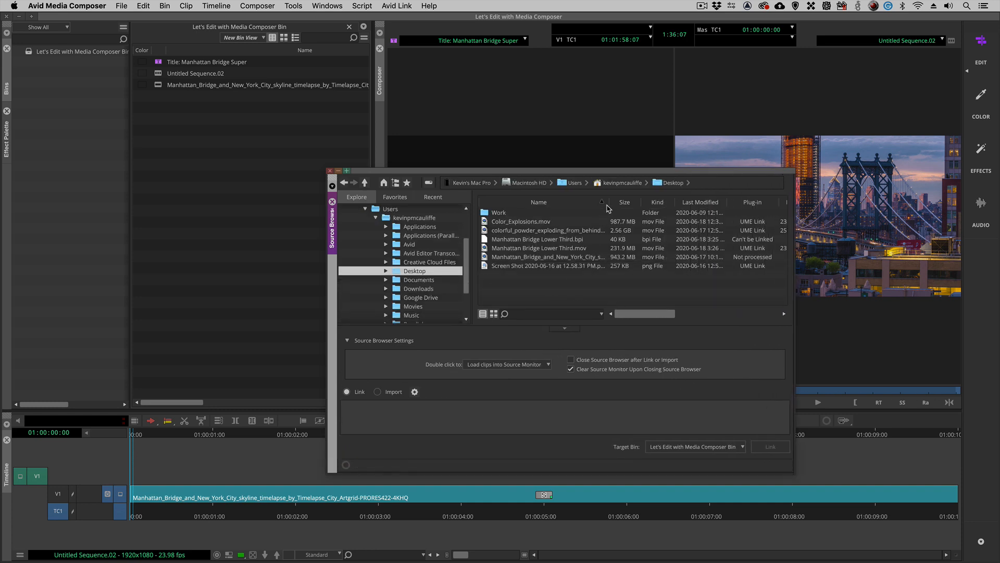
pyautogui.moveTo(607, 203); pyautogui.dragTo(665, 207)
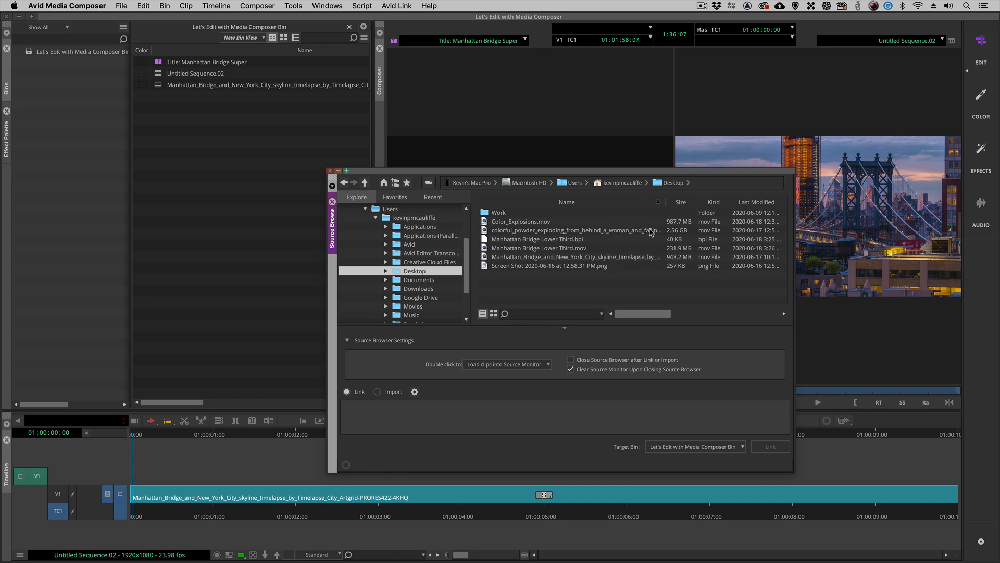
# Link Manhattan Bridge Lower Third.mov into the Let's Edit with Media Composer Bin and scrub through the linked clip in the source monitor.
pyautogui.click(502, 249)
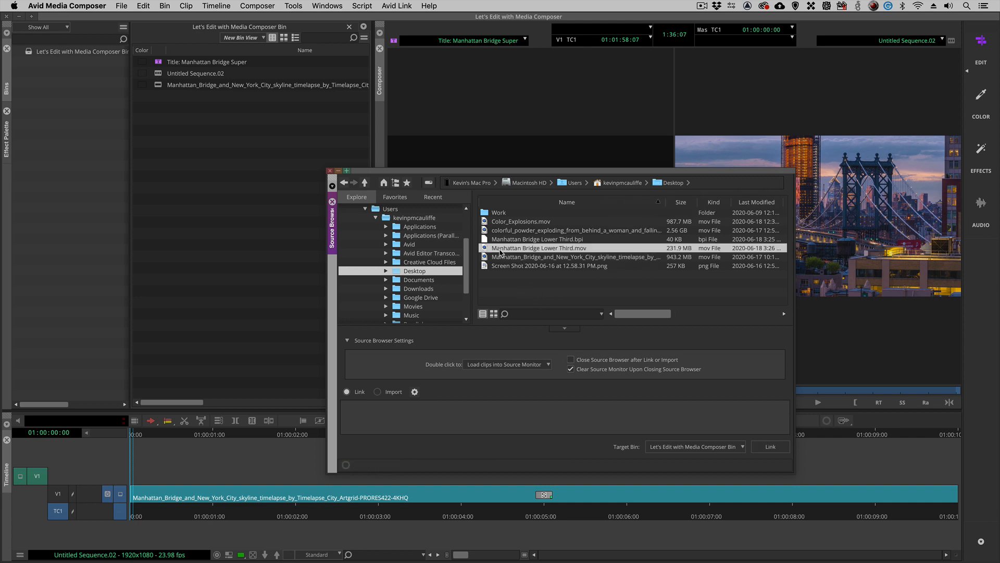
pyautogui.click(770, 447)
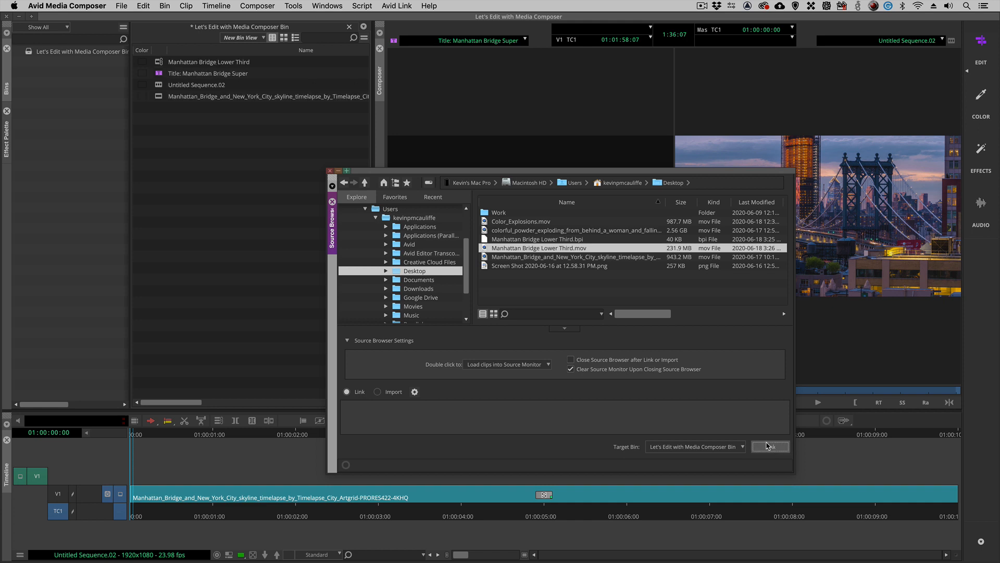
pyautogui.click(328, 172)
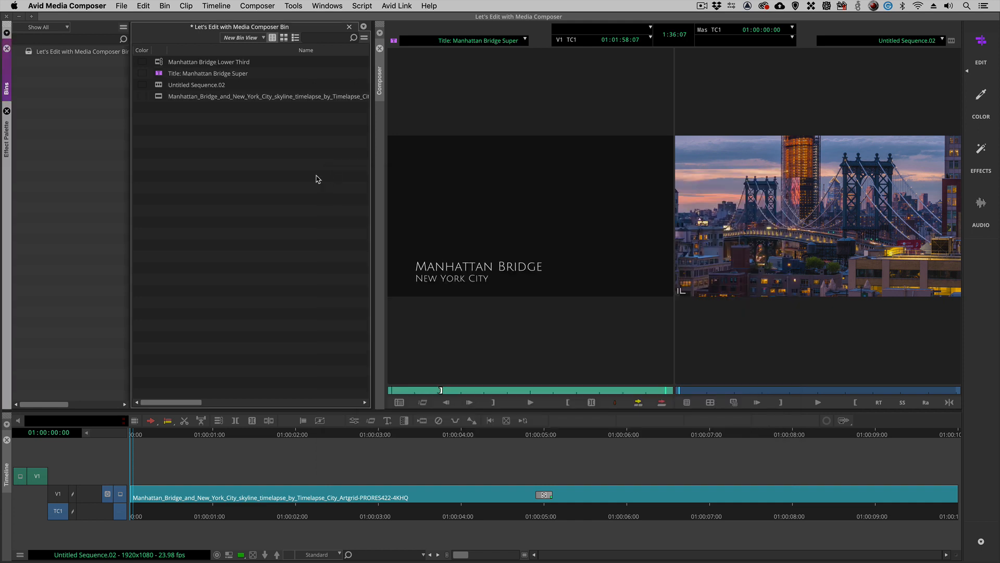
pyautogui.doubleClick(157, 63)
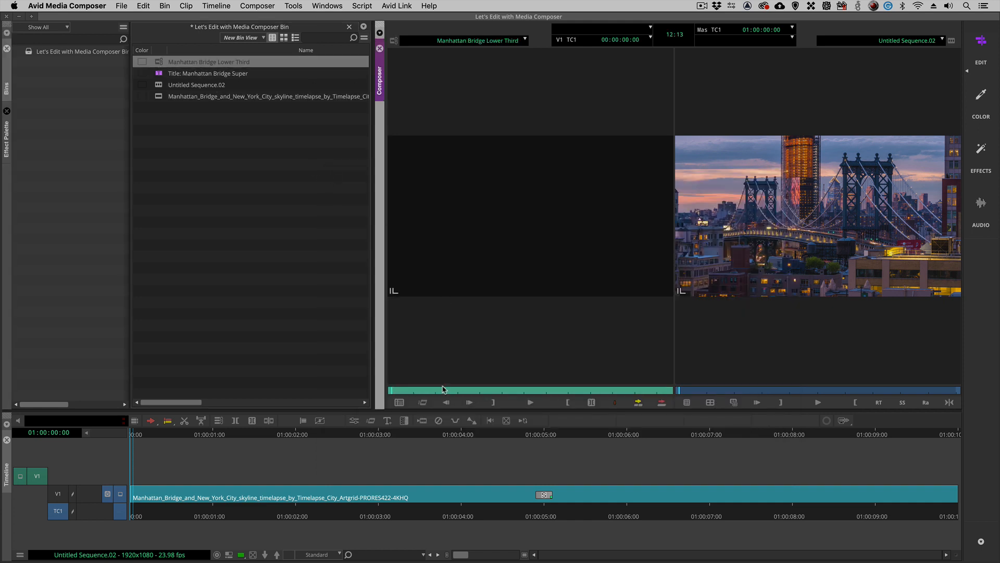
pyautogui.moveTo(443, 390); pyautogui.dragTo(510, 390)
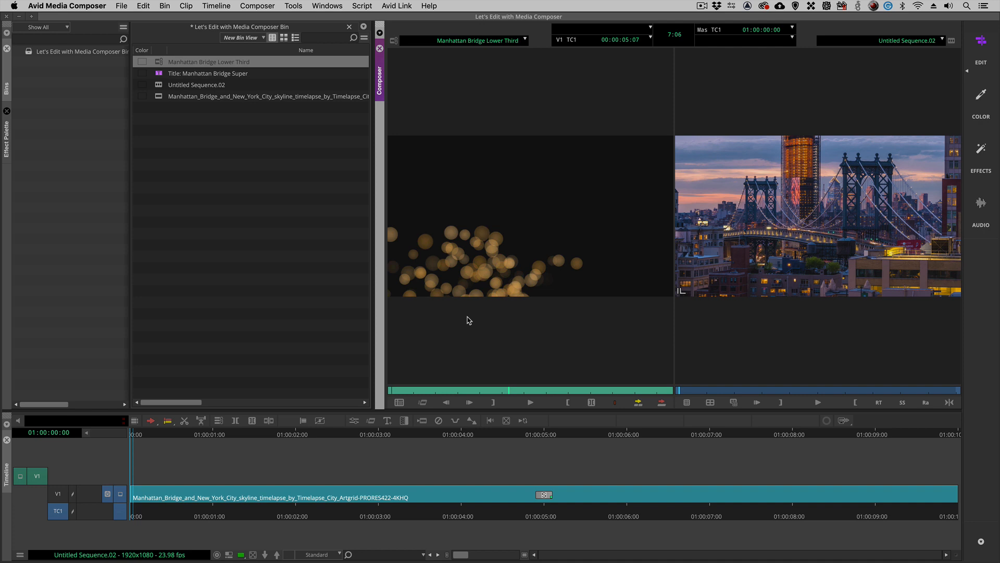
# Set the alpha channel option in the user Link settings to Invert (white = opaque).
pyautogui.press('super+shift+=')
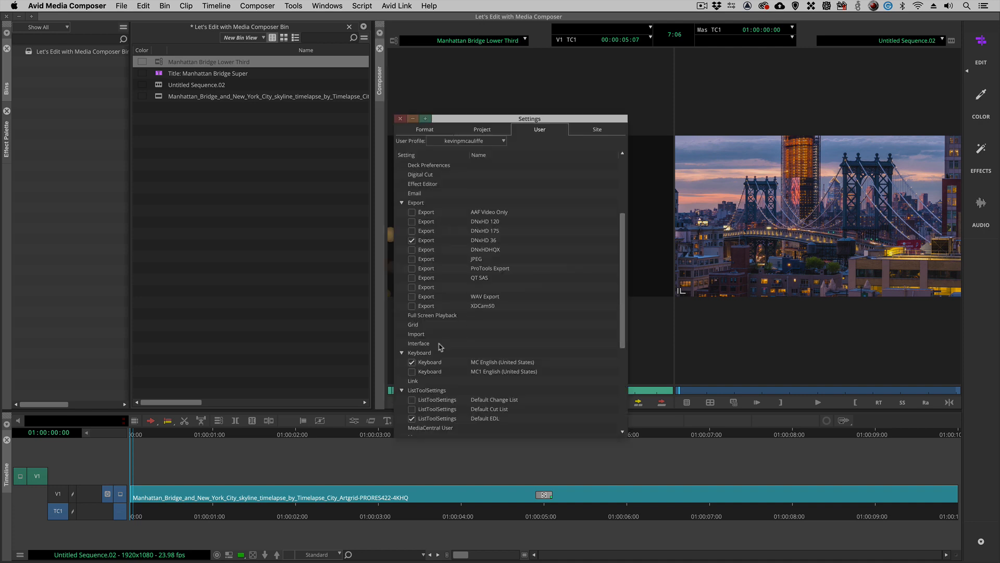
pyautogui.doubleClick(417, 381)
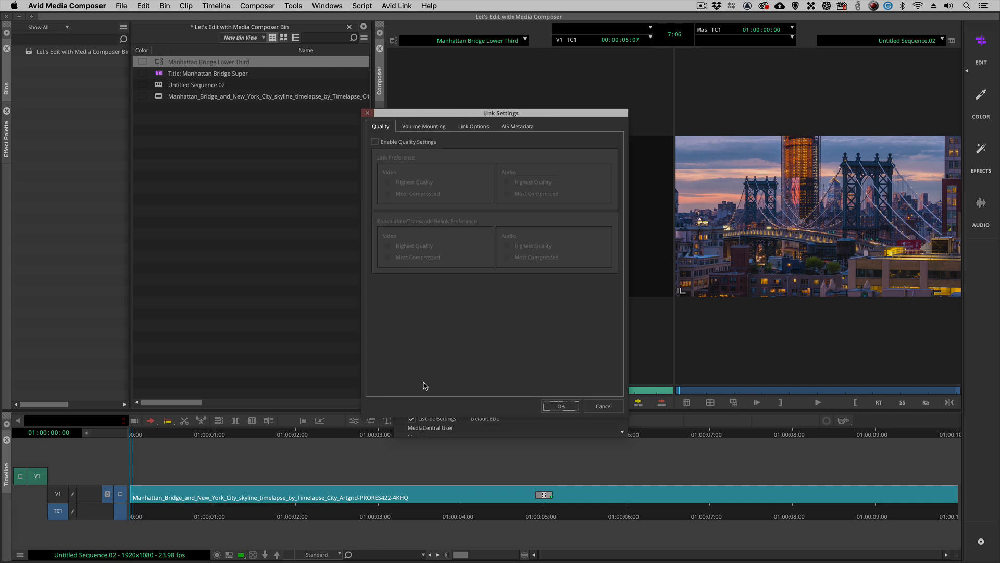
pyautogui.click(473, 127)
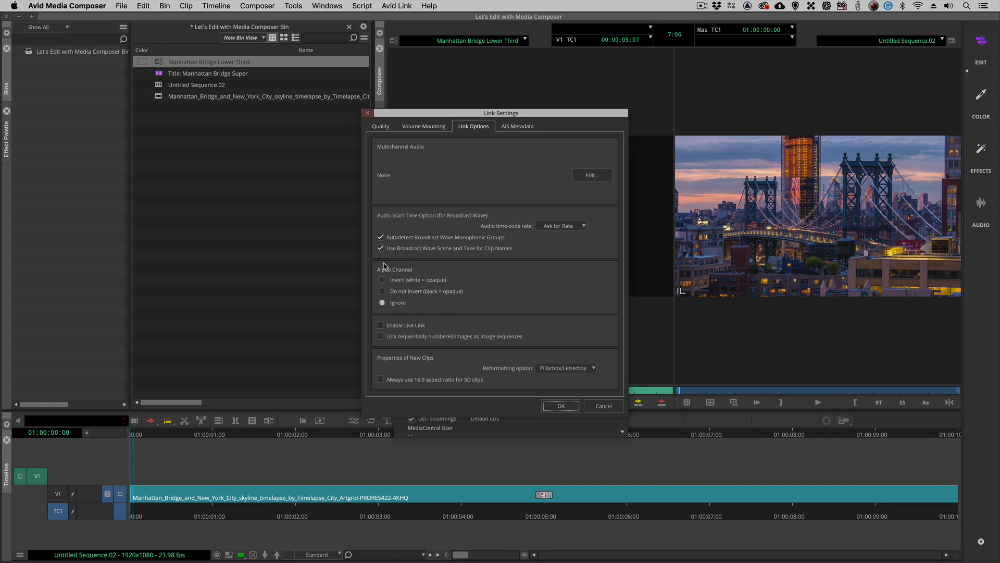
pyautogui.click(381, 303)
pyautogui.click(409, 281)
pyautogui.click(562, 406)
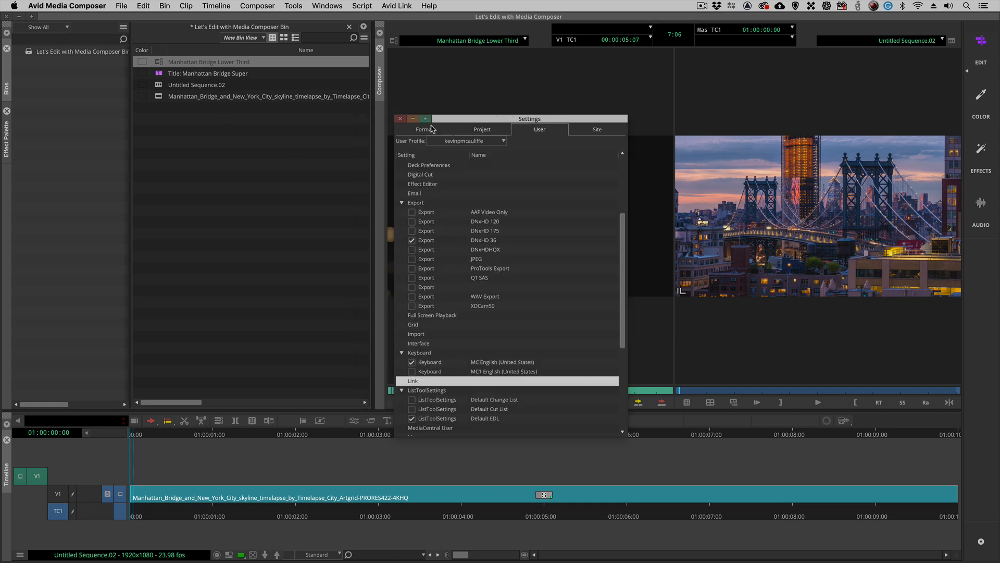
pyautogui.click(399, 118)
# Delete the linked Manhattan Bridge Lower Third clip from the bin.
pyautogui.click(161, 62)
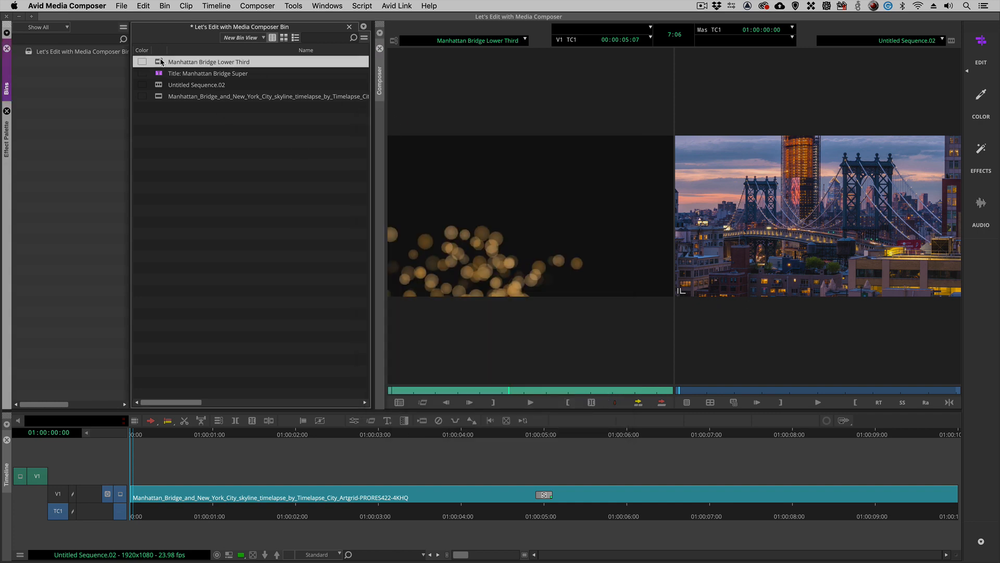
pyautogui.press('Delete')
pyautogui.click(475, 283)
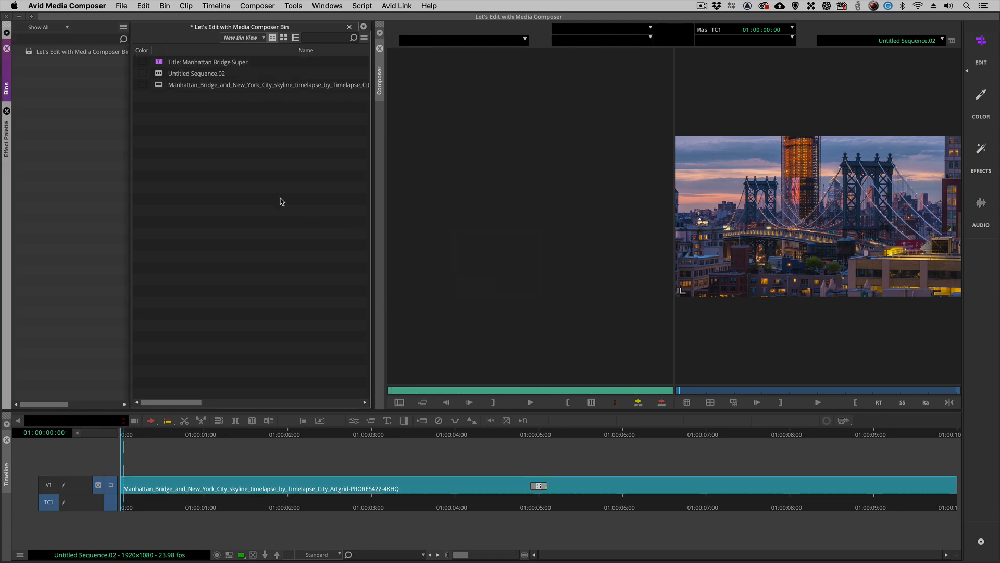
# Link Manhattan Bridge Lower Third.mov into the bin again through the Source Browser and close the browser.
pyautogui.rightClick(214, 142)
pyautogui.moveTo(225, 159)
pyautogui.click(318, 159)
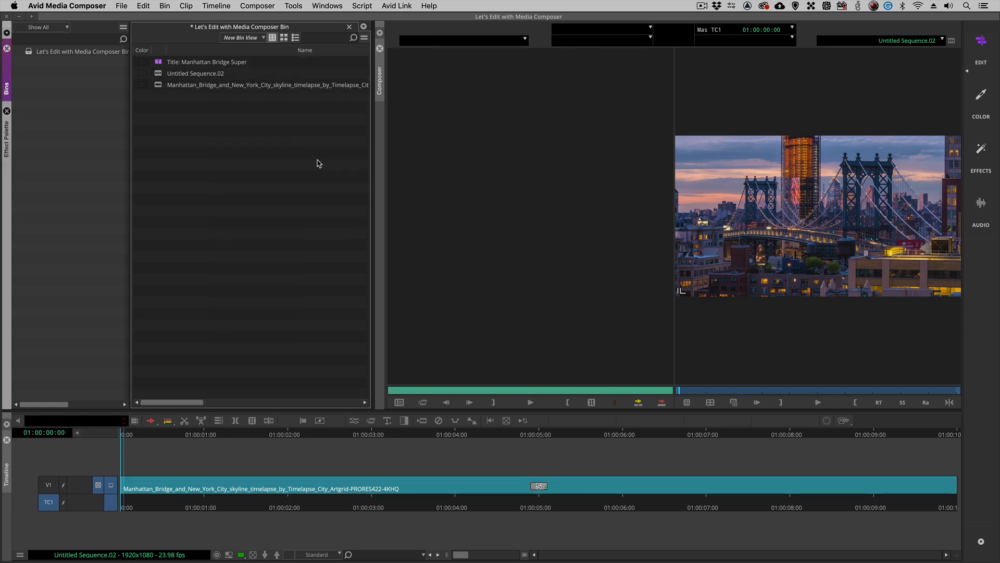
pyautogui.click(529, 249)
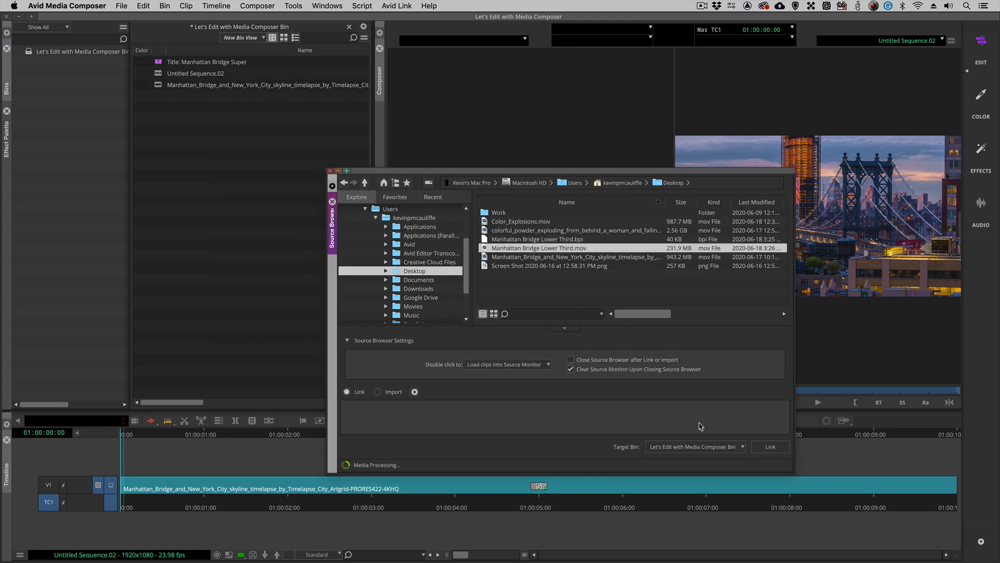
pyautogui.click(770, 448)
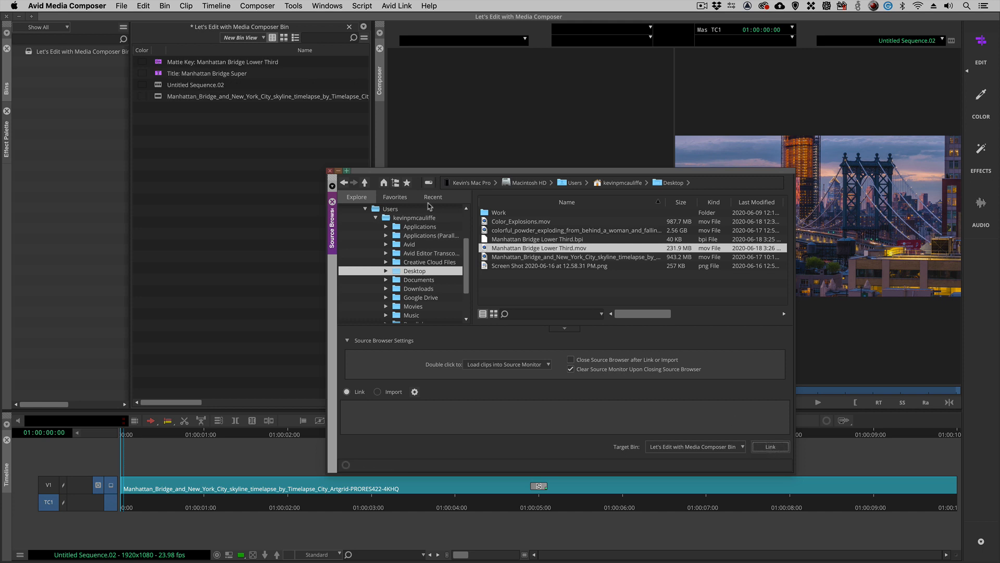
pyautogui.click(329, 170)
# Load the Matte Key: Manhattan Bridge Lower Third clip into the source monitor and scrub through its bokeh lights.
pyautogui.moveTo(161, 63); pyautogui.dragTo(441, 188)
pyautogui.click(428, 390)
pyautogui.moveTo(429, 390)
pyautogui.mouseDown()
pyautogui.moveTo(518, 382)
pyautogui.moveTo(433, 382)
pyautogui.mouseUp()
# Add video tracks V2 and V3 to the sequence and patch source V1 to record track V2.
pyautogui.click(760, 296)
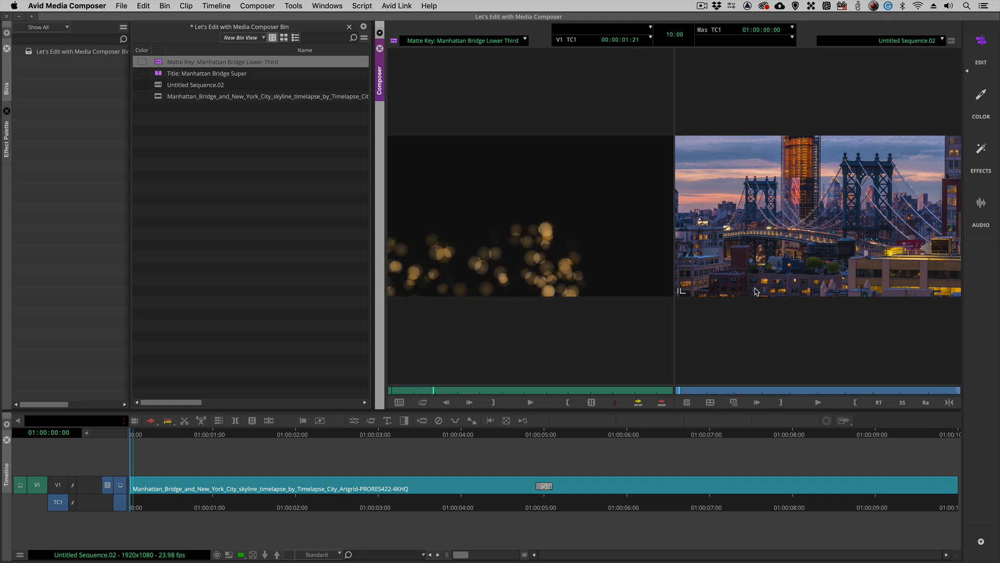
pyautogui.press('super+y')
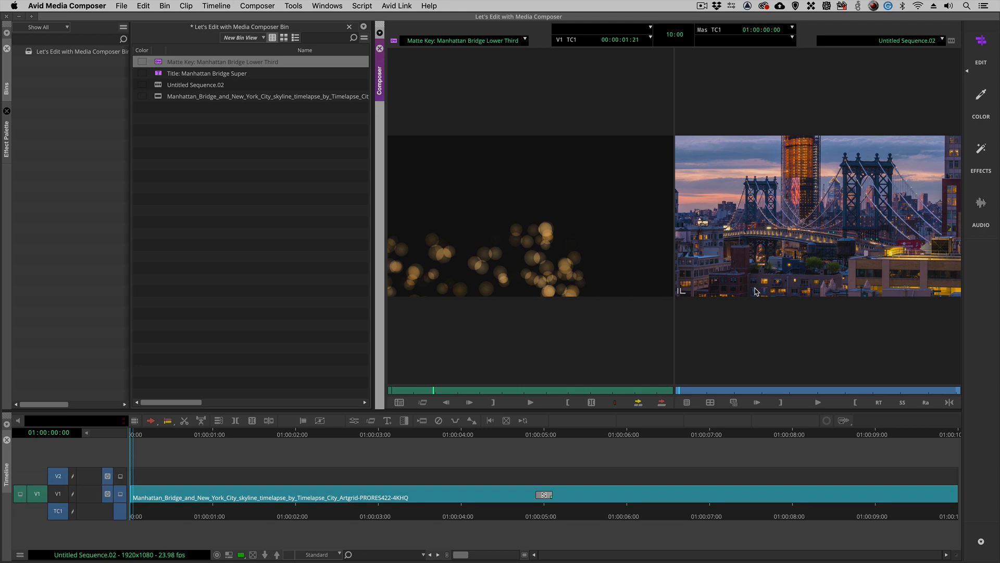
pyautogui.press('super+y')
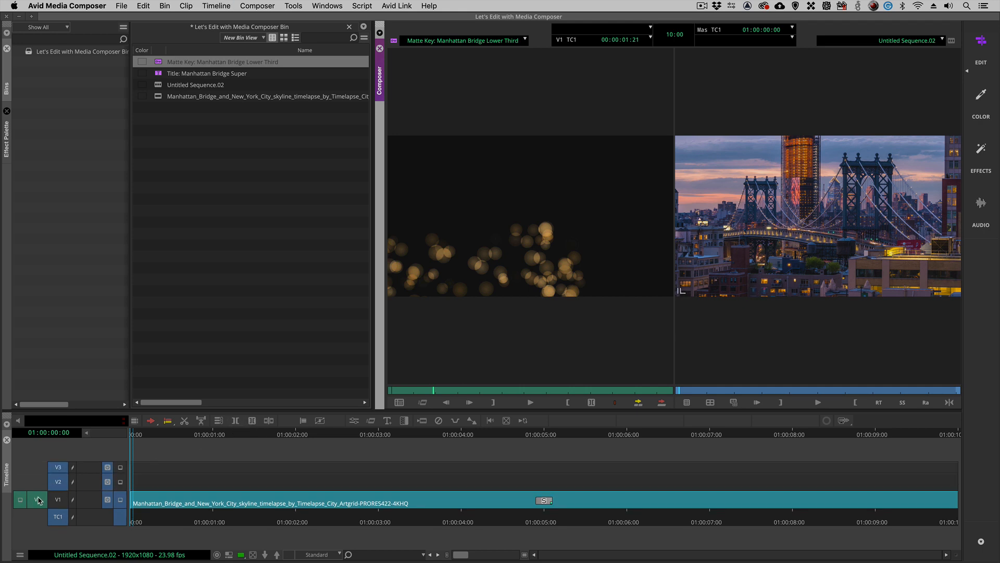
pyautogui.moveTo(37, 499); pyautogui.dragTo(57, 483)
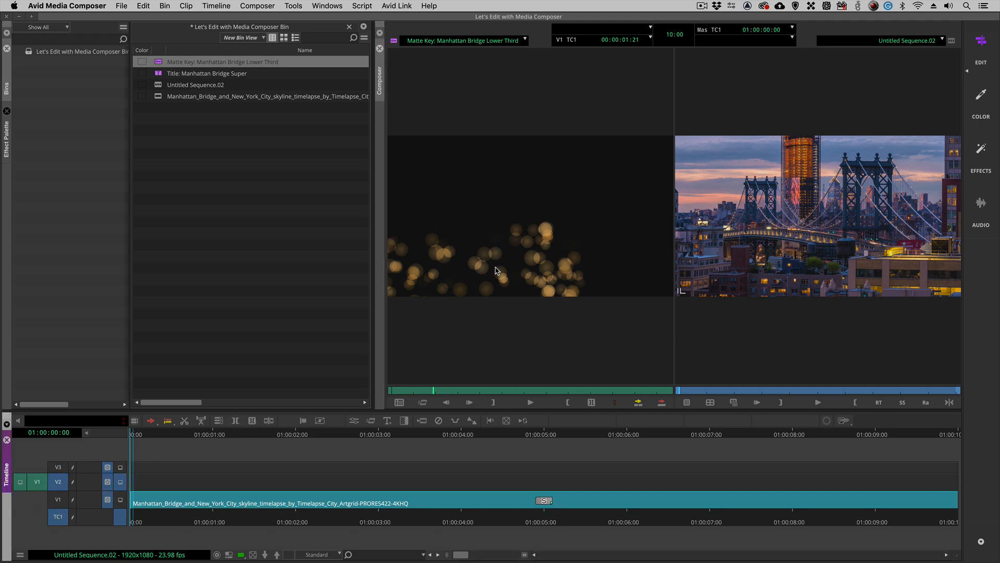
# Mark the full source clip and the bridge clip's range, then overwrite the matte key clip onto V2.
pyautogui.click(503, 261)
pyautogui.press('t')
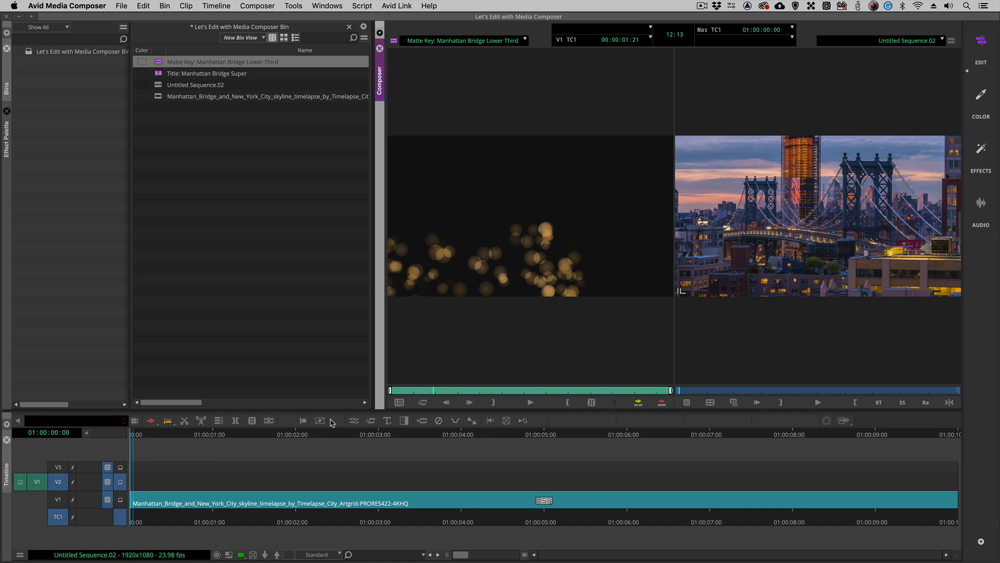
pyautogui.click(173, 494)
pyautogui.press('t')
pyautogui.press('b')
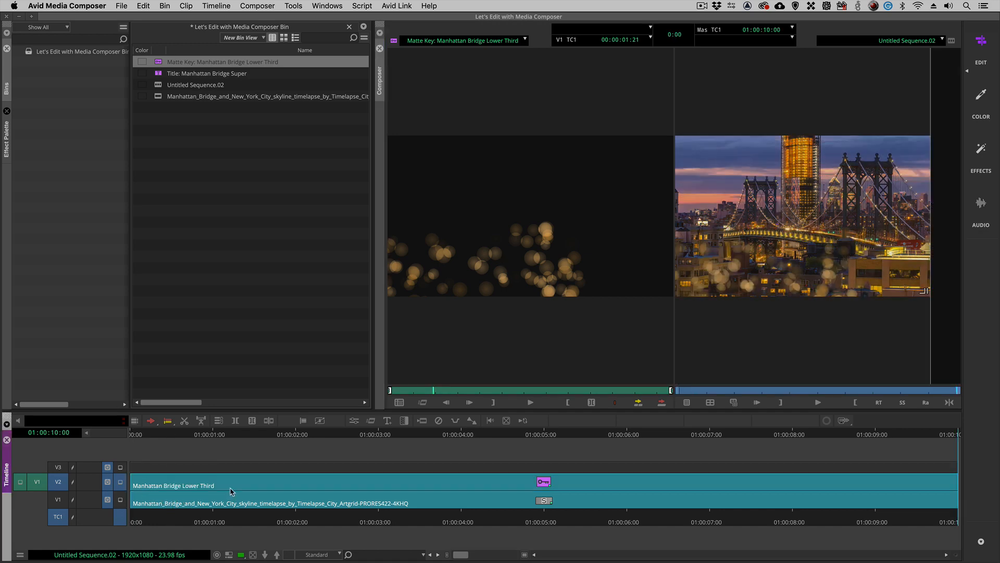
# Switch to a single-monitor view at 01:00:04:02 and enable Foreground is pre-multiplied on the V2 clip's Matte Key effect.
pyautogui.moveTo(232, 492); pyautogui.dragTo(470, 496)
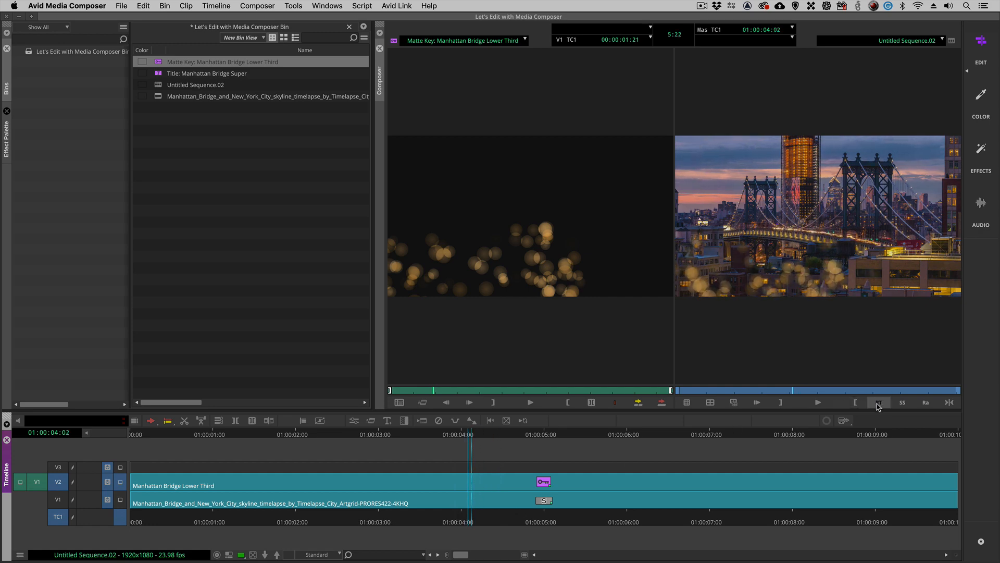
pyautogui.click(905, 404)
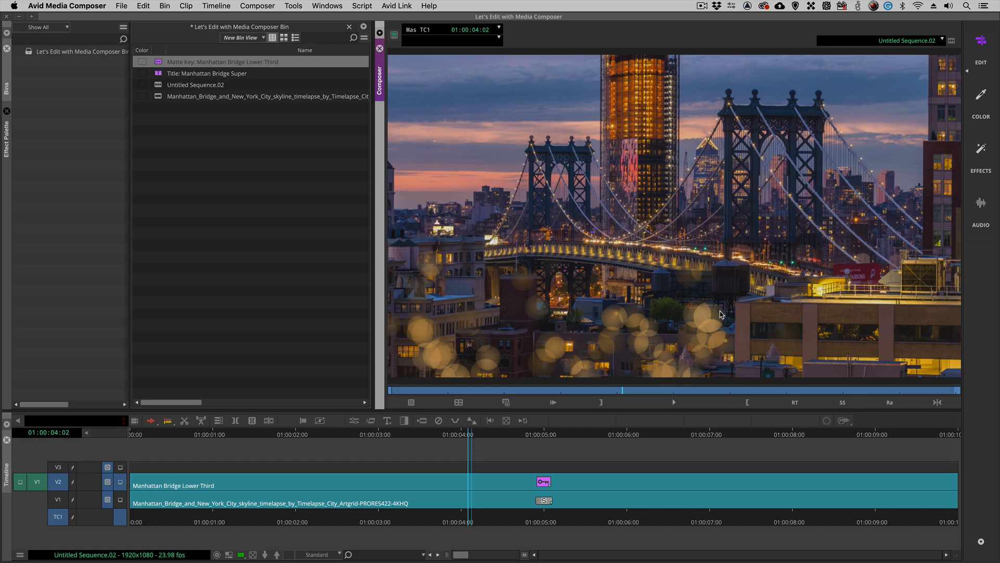
pyautogui.hotkey('shift', 'e')
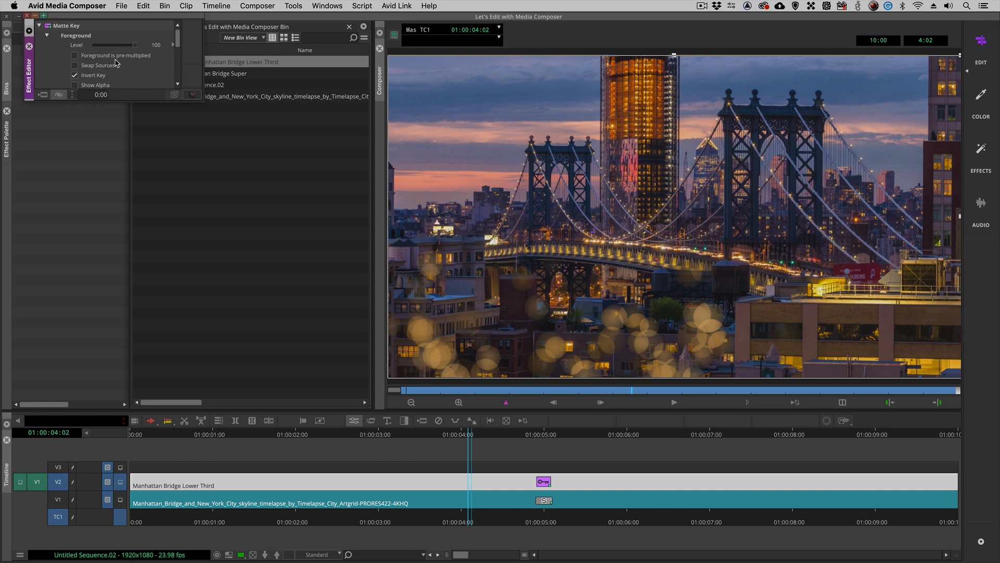
pyautogui.click(75, 56)
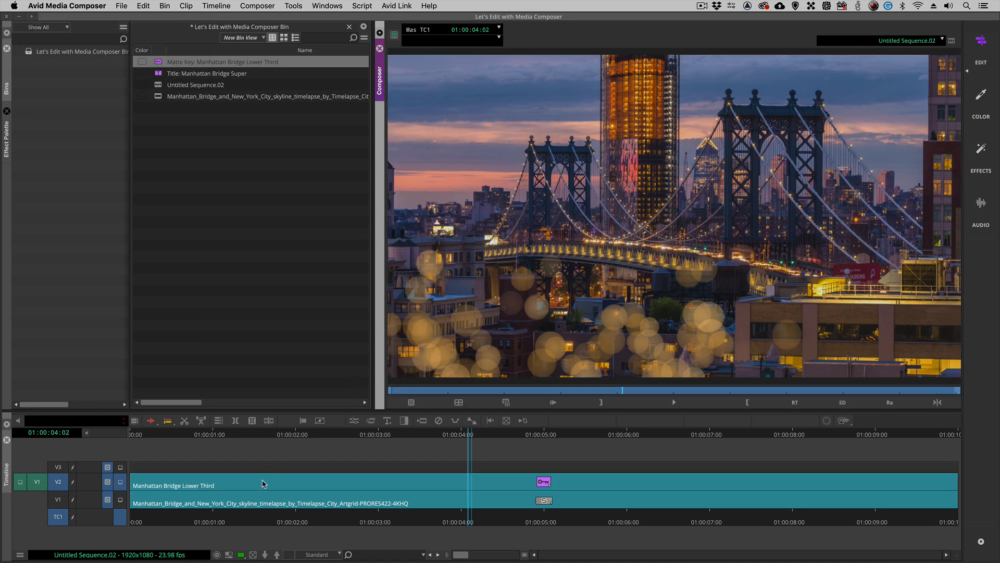
# Play the sequence from near its start to check the bokeh lights over the bridge clip.
pyautogui.click(131, 478)
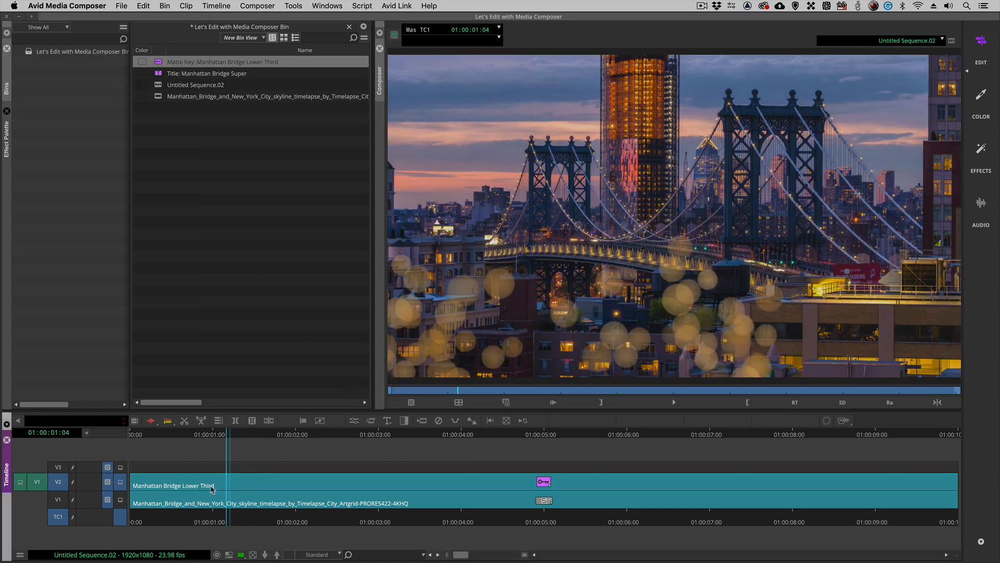
pyautogui.press('space')
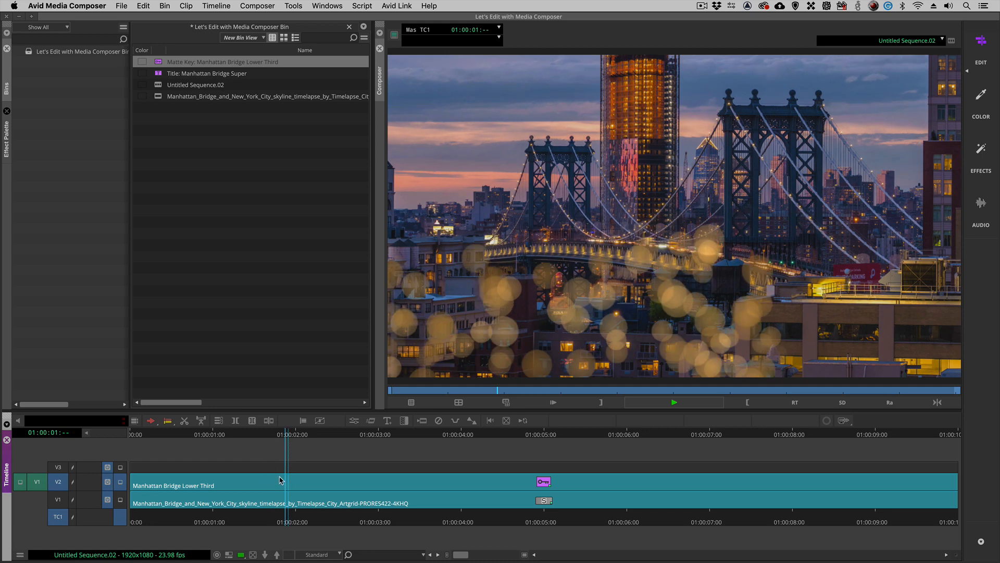
# Park the playhead at 01:00:01:22 and load the Manhattan Bridge Super title into the source side of the two-monitor view.
pyautogui.click(294, 481)
pyautogui.press('Left')
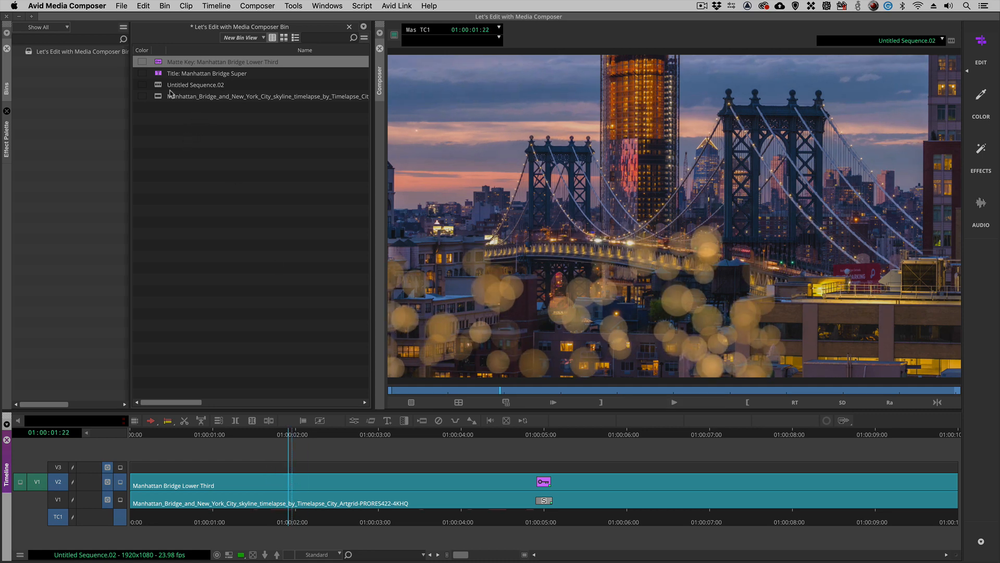
pyautogui.click(840, 405)
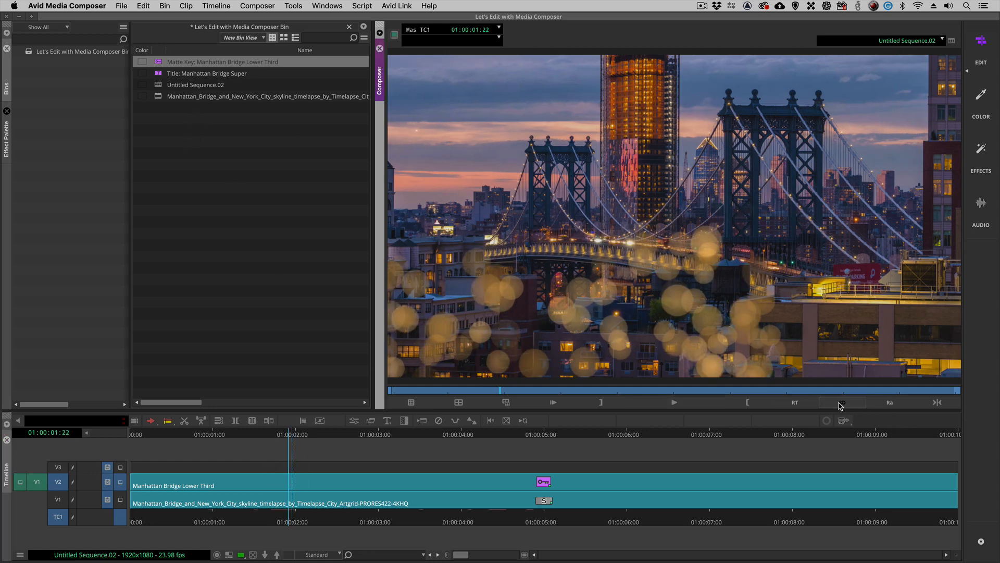
pyautogui.moveTo(159, 73); pyautogui.dragTo(518, 272)
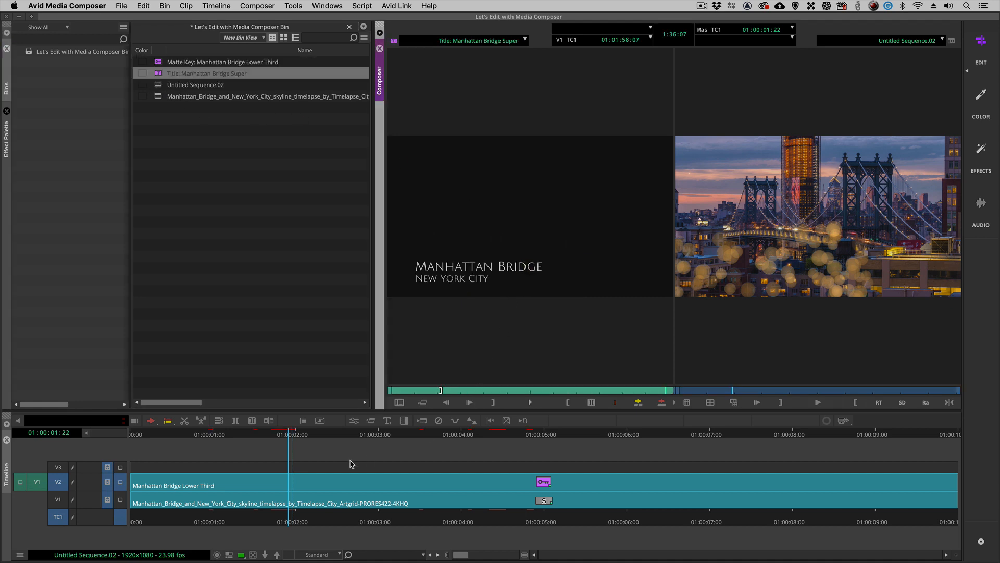
# Mark from 01:00:01:22 to the end of the sequence and overwrite the Manhattan Bridge Super title onto V3.
pyautogui.click(790, 275)
pyautogui.press('i')
pyautogui.moveTo(765, 487); pyautogui.dragTo(989, 487)
pyautogui.press('o')
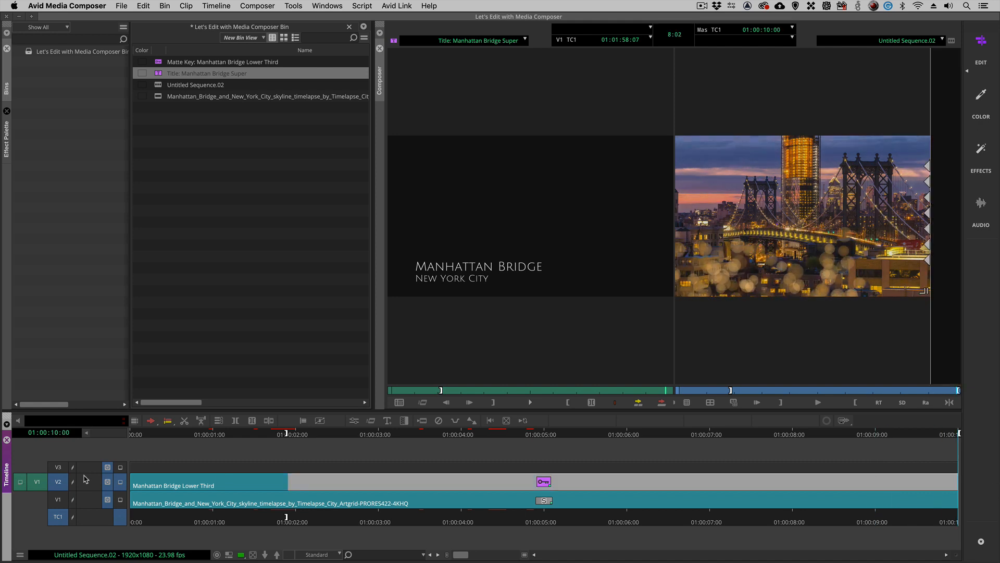
pyautogui.click(60, 469)
pyautogui.press('b')
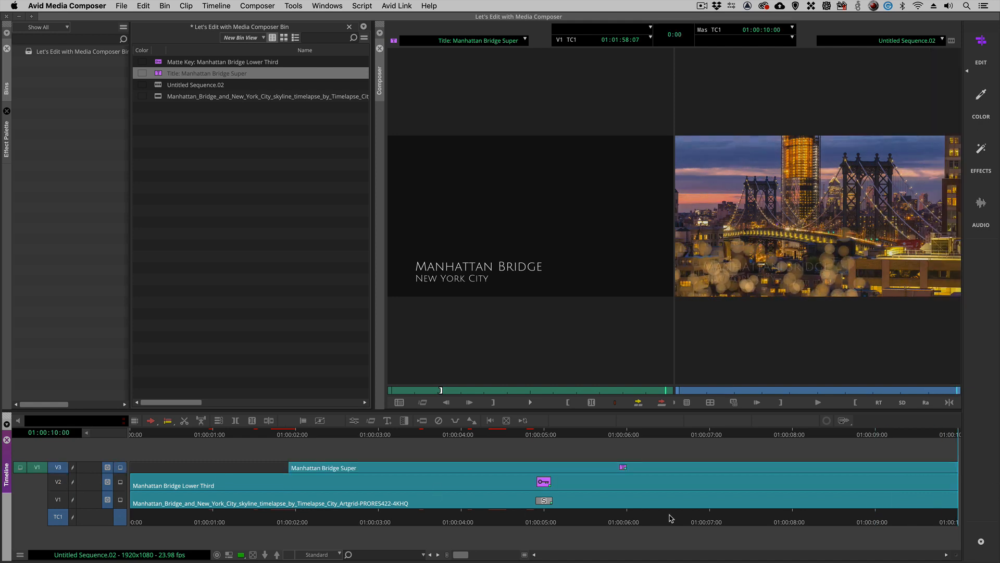
# Apply a Fade Effect with a 24-frame fade up to the Manhattan Bridge Super title on V3.
pyautogui.click(615, 484)
pyautogui.click(601, 485)
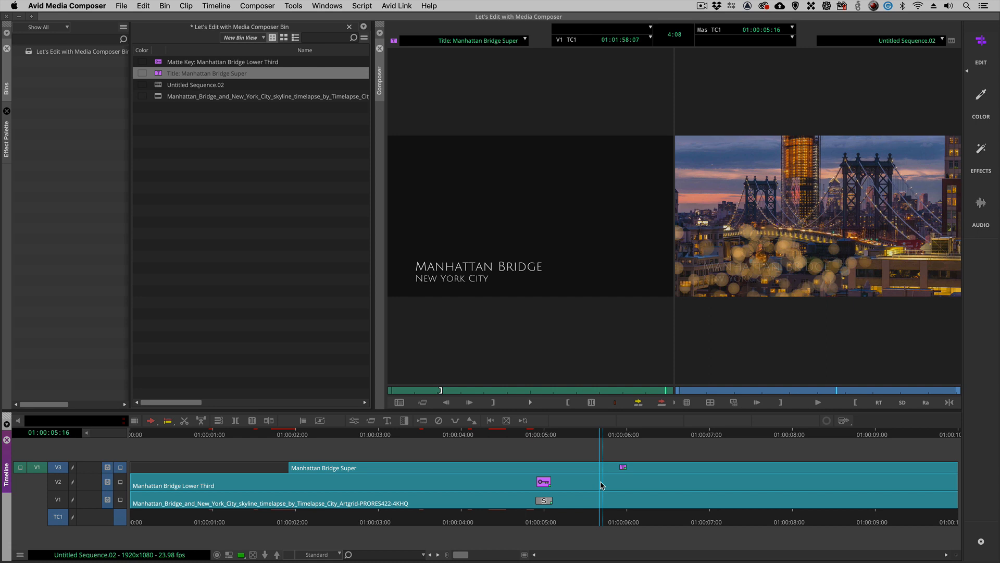
pyautogui.press('\\')
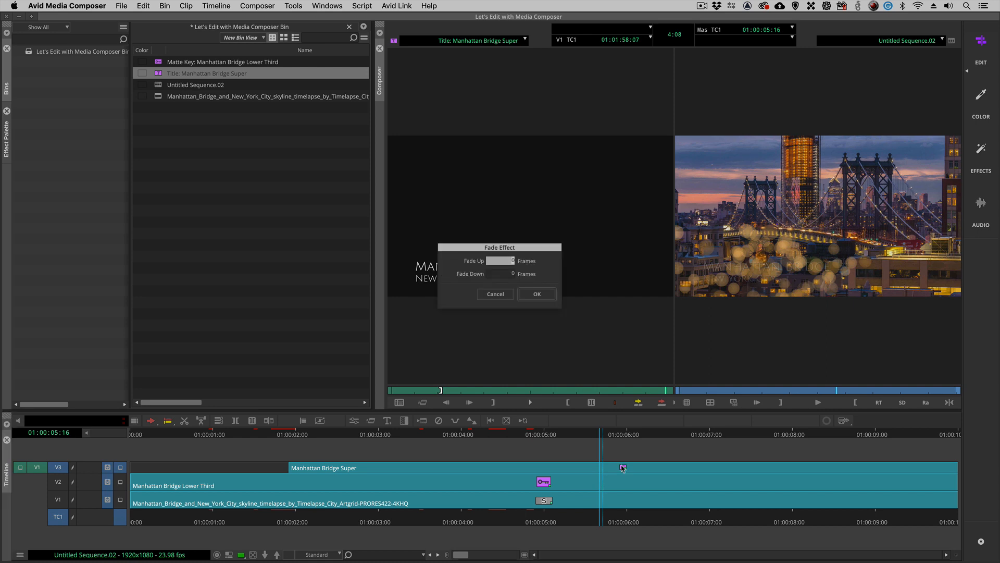
pyautogui.press('Tab')
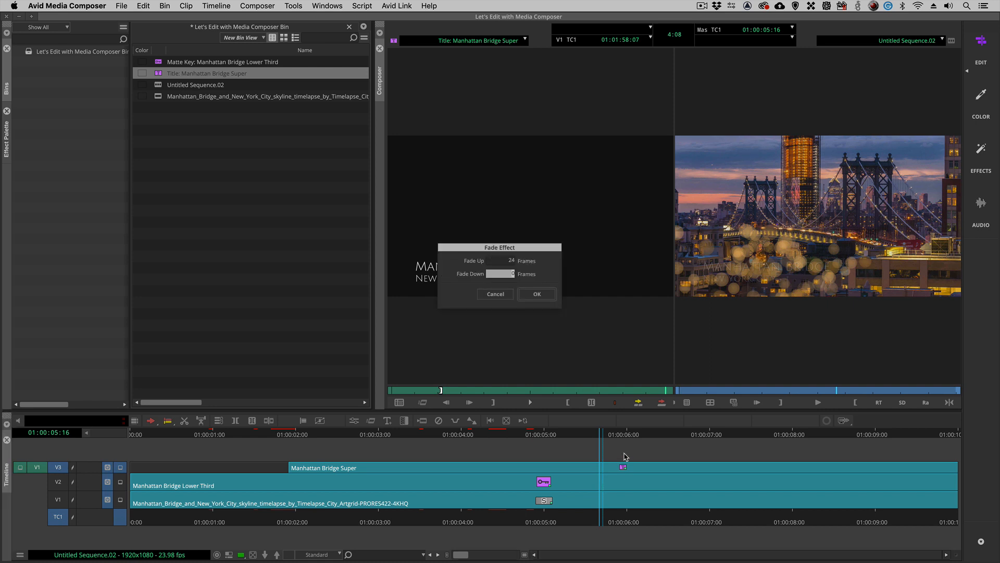
pyautogui.click(539, 295)
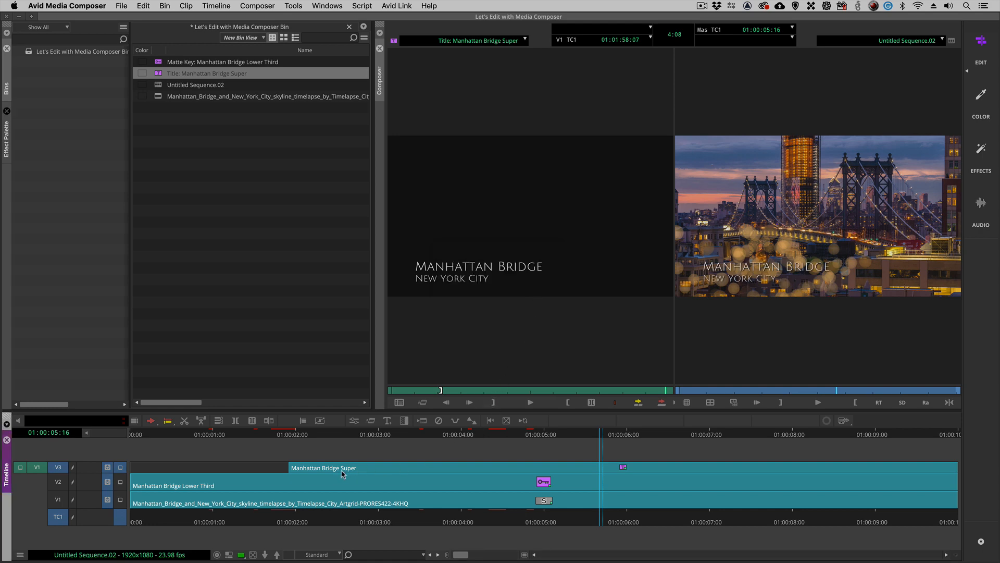
# Play the sequence from its start and check the title fading in over the bokeh lights.
pyautogui.press('Home')
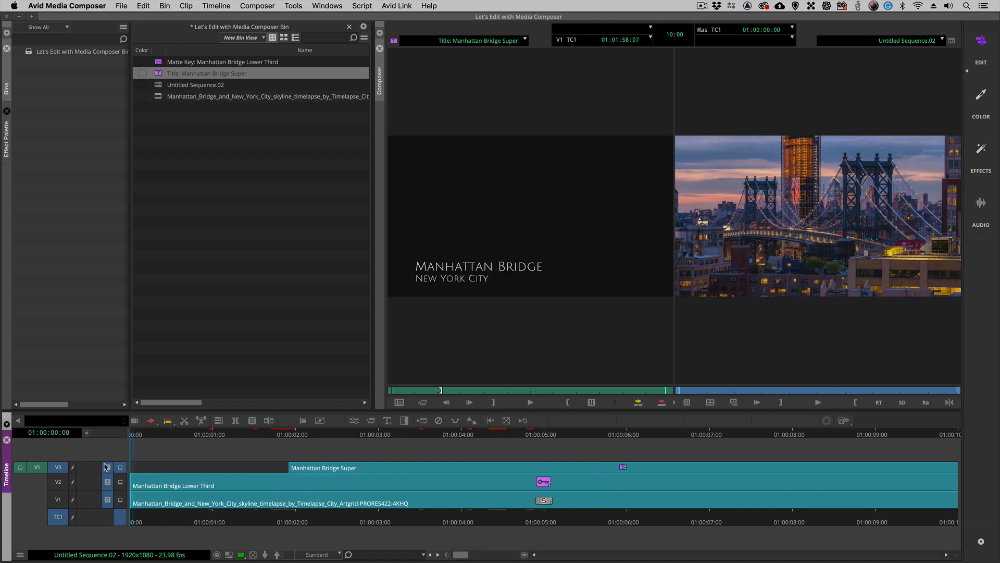
pyautogui.press('space')
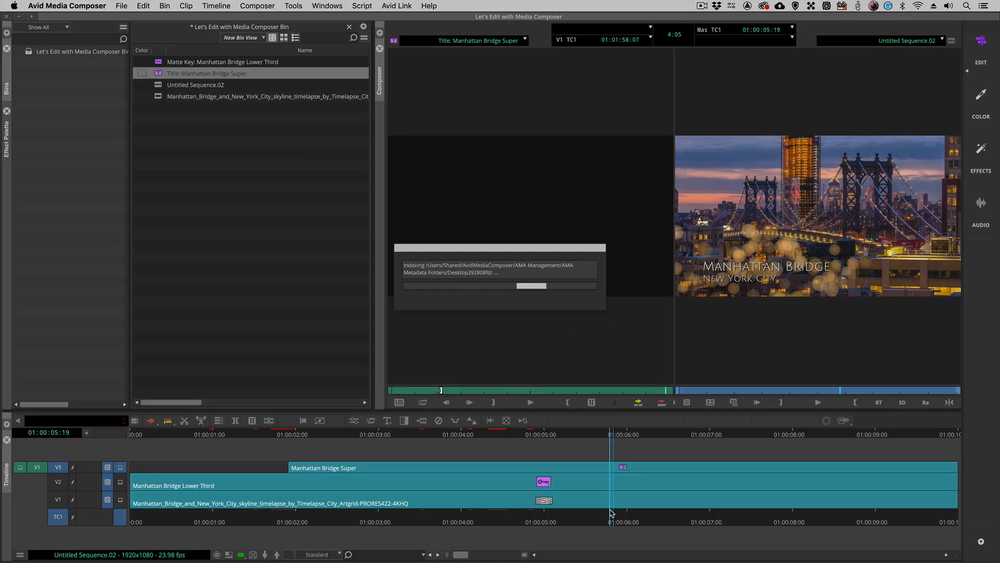
pyautogui.click(539, 499)
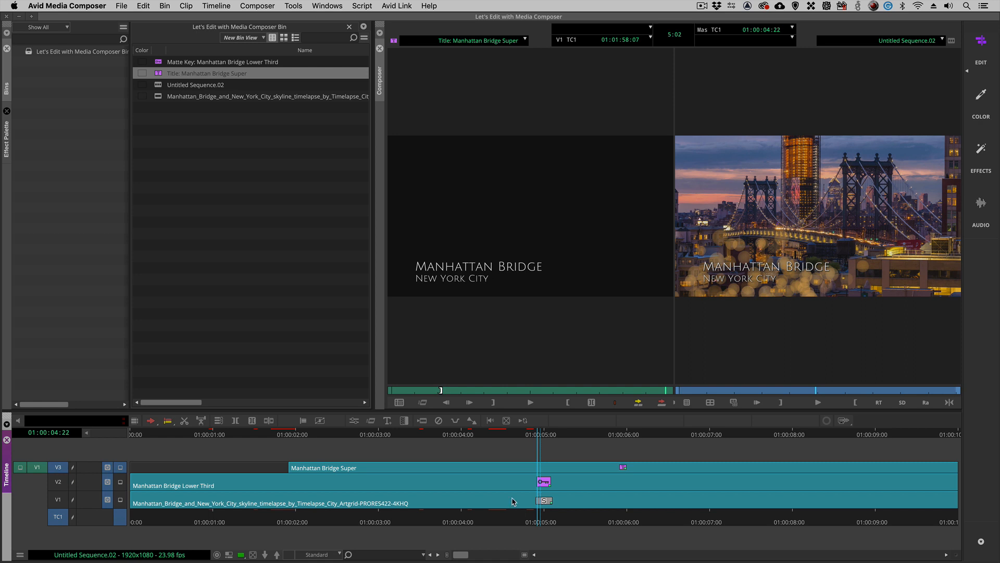
pyautogui.click(397, 501)
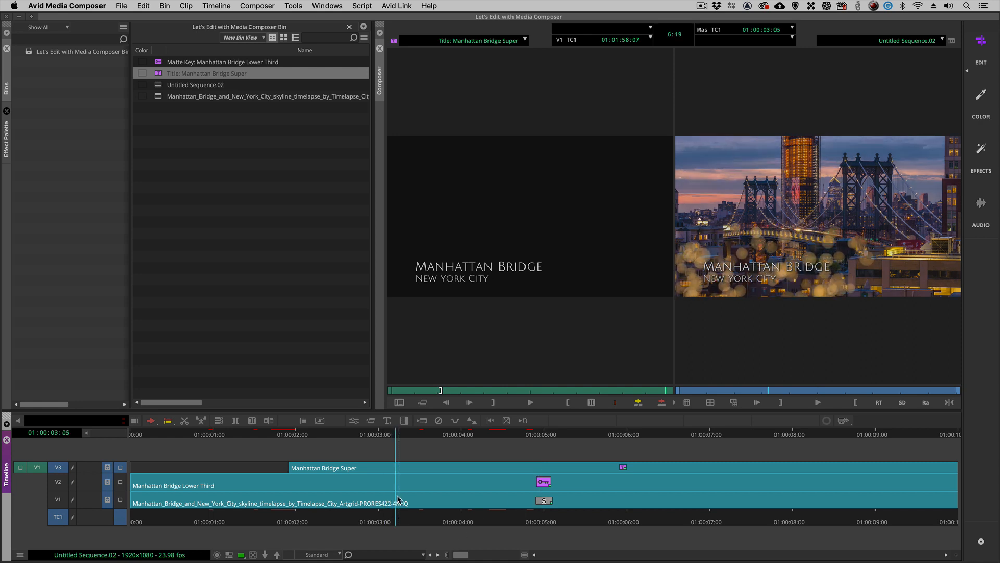
# Find the BCC Fast Film Glow effect and apply it to the Manhattan Bridge Lower Third clip on V2.
pyautogui.click(58, 481)
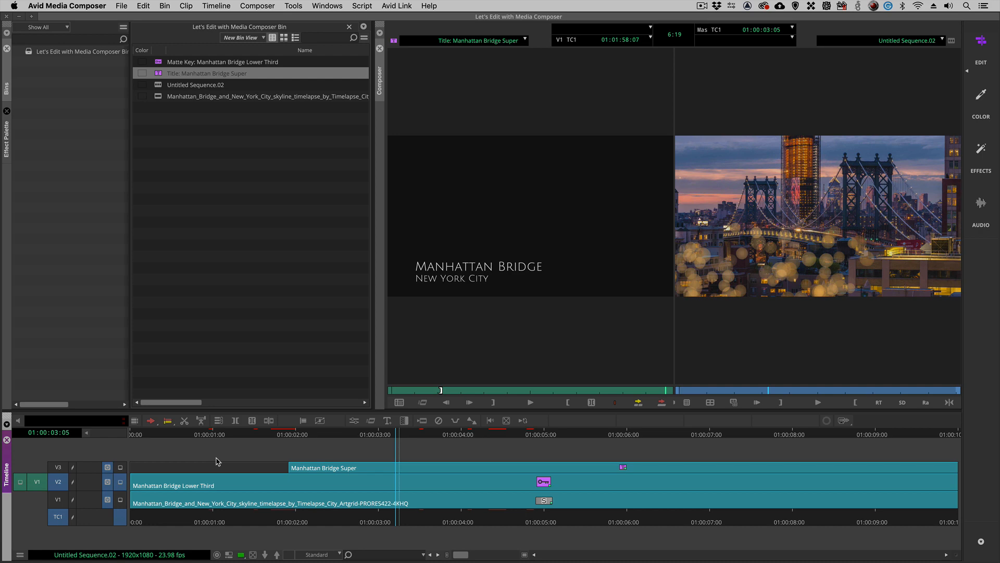
pyautogui.press('super+8')
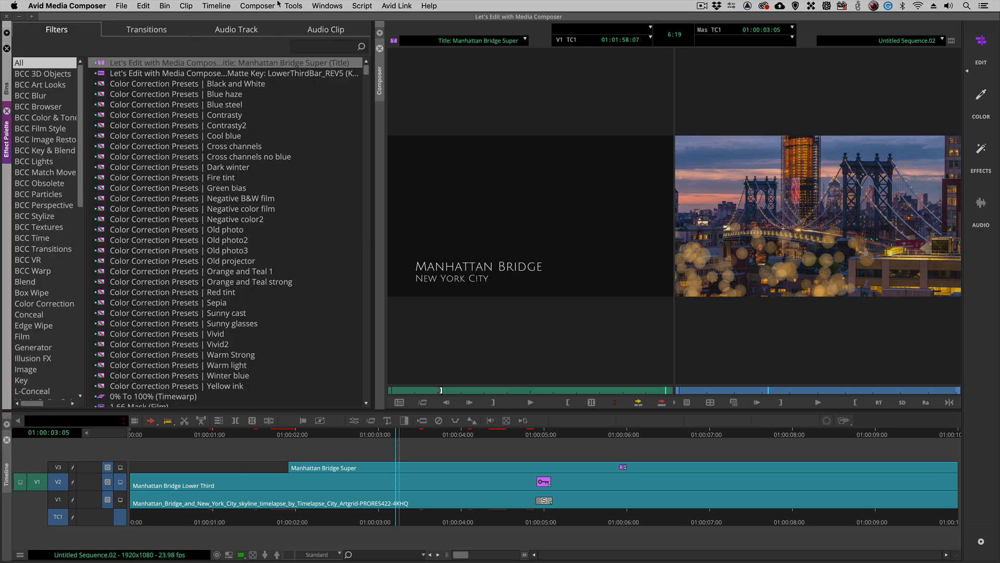
pyautogui.click(317, 47)
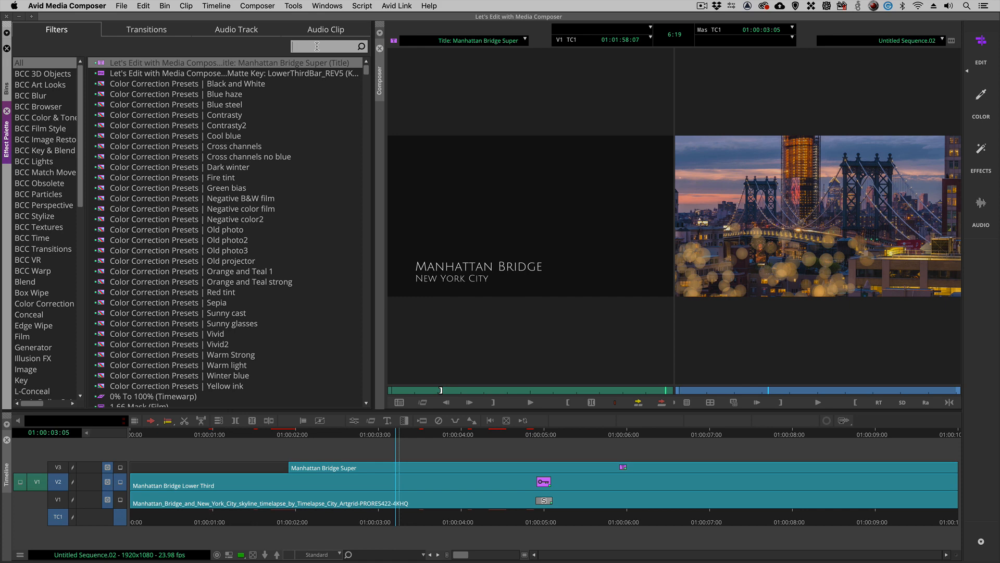
pyautogui.write('film glow')
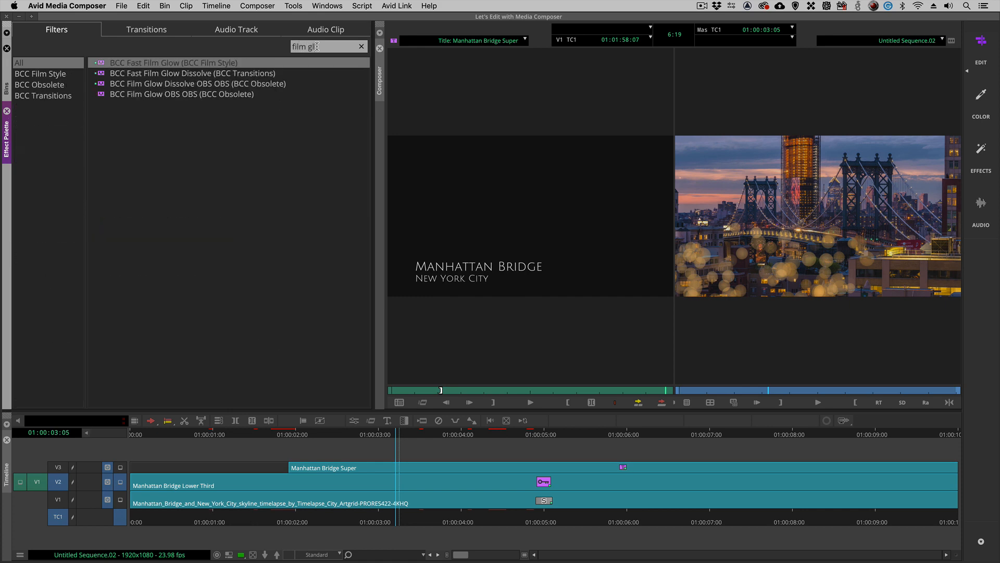
pyautogui.click(138, 64)
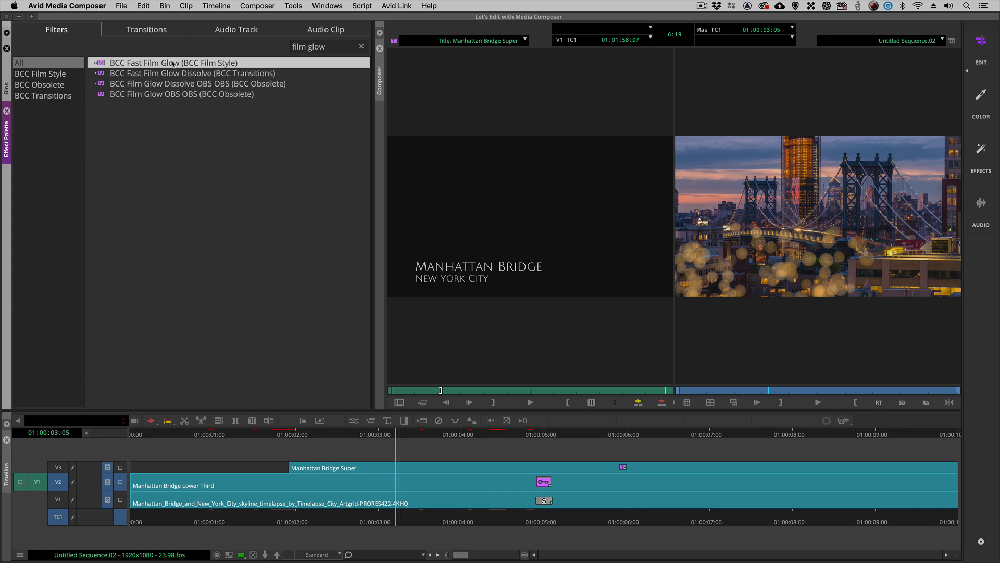
pyautogui.moveTo(143, 64); pyautogui.dragTo(371, 489)
pyautogui.click(372, 491)
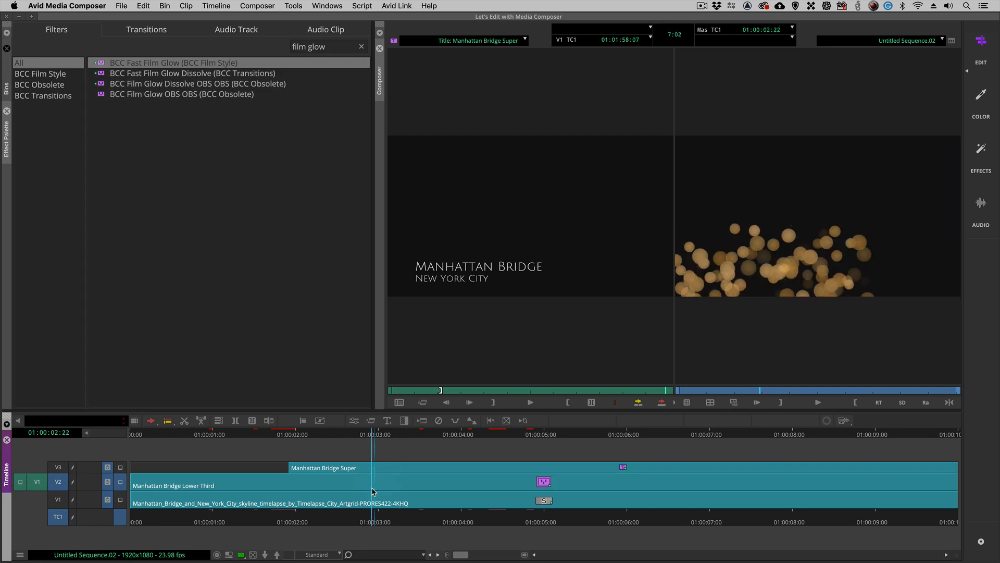
# In the Fast Film Glow effect's Title Matte settings, enable Apply to Title-Matte and Invert Title-Matte.
pyautogui.press(']')
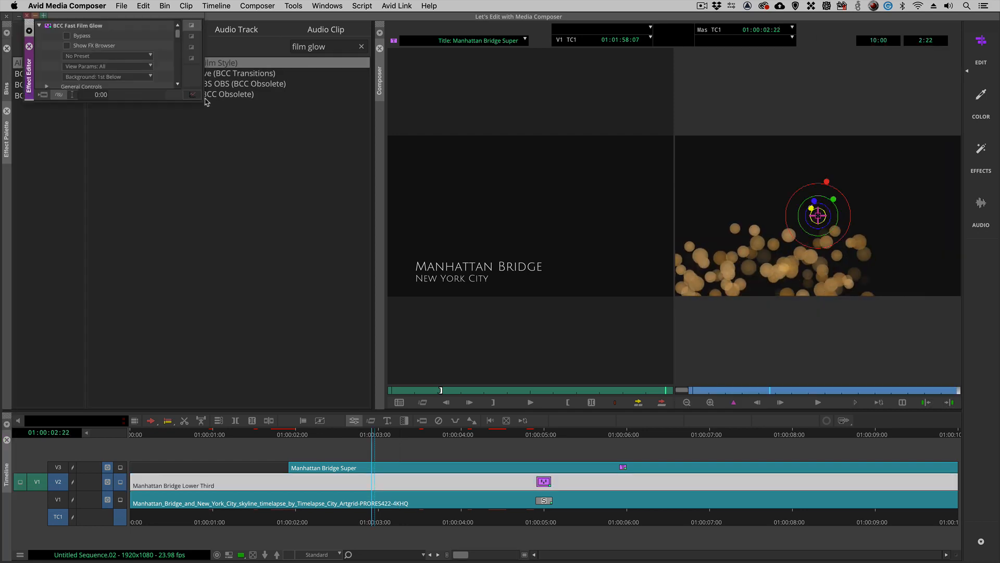
pyautogui.moveTo(205, 103); pyautogui.dragTo(315, 336)
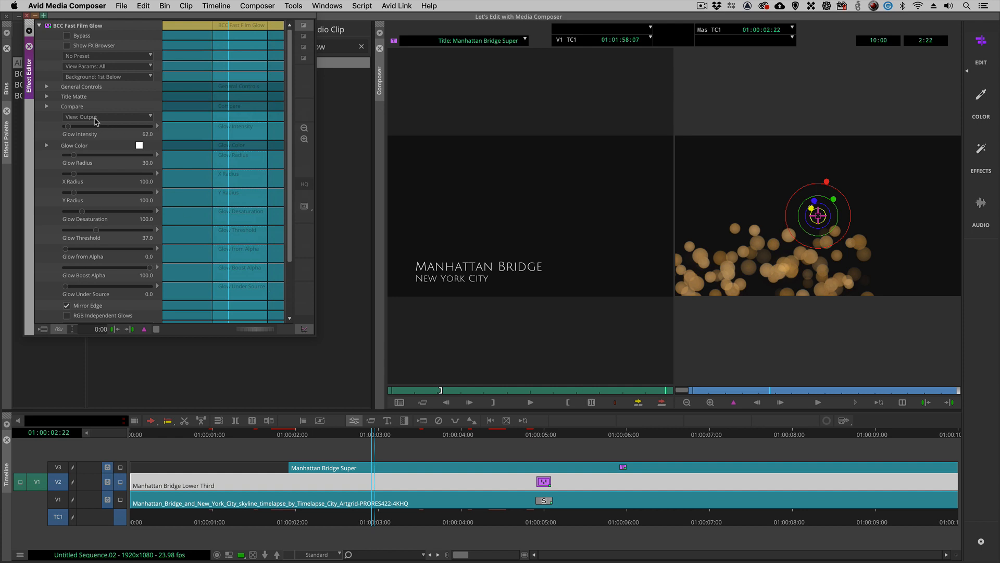
pyautogui.click(46, 97)
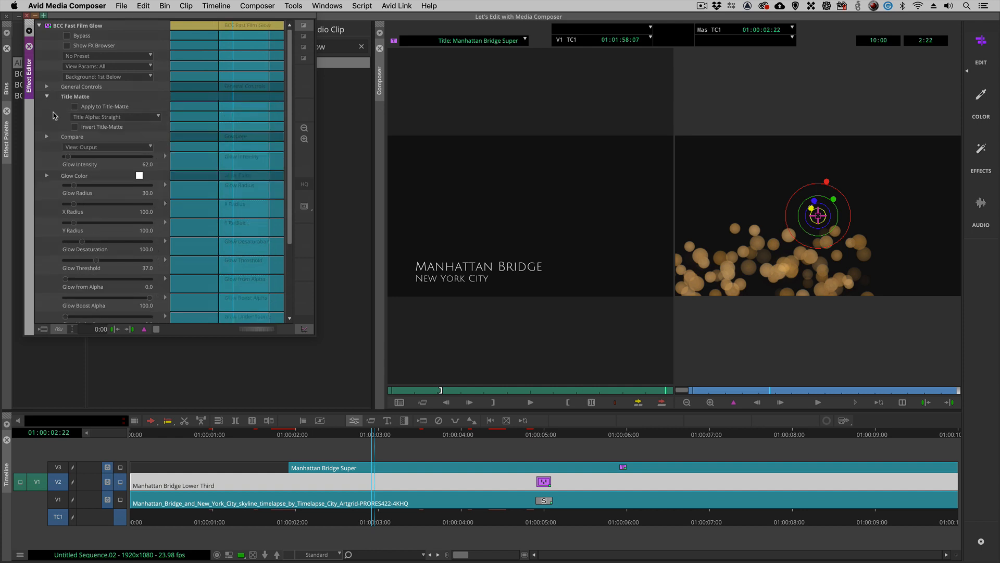
pyautogui.click(74, 107)
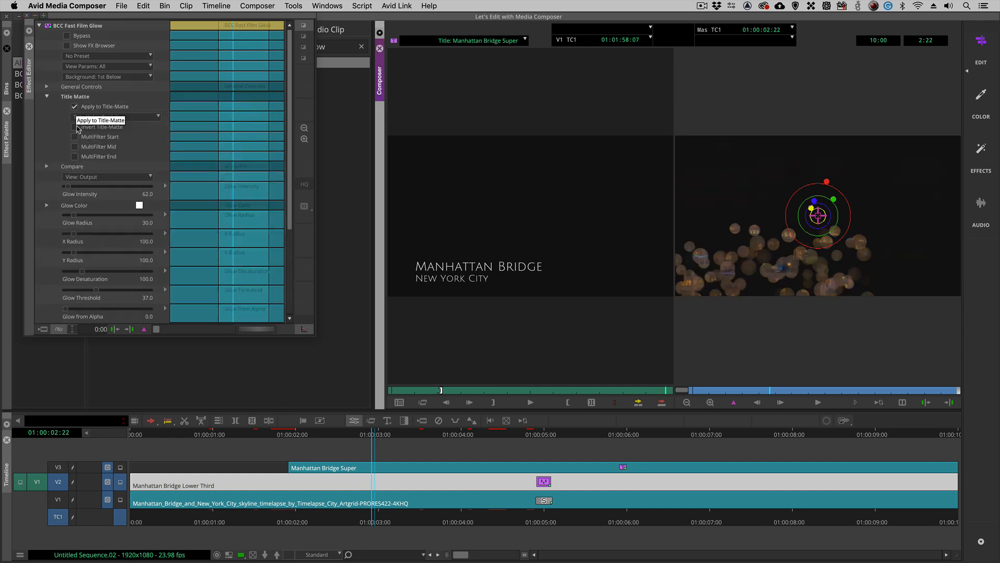
pyautogui.click(75, 128)
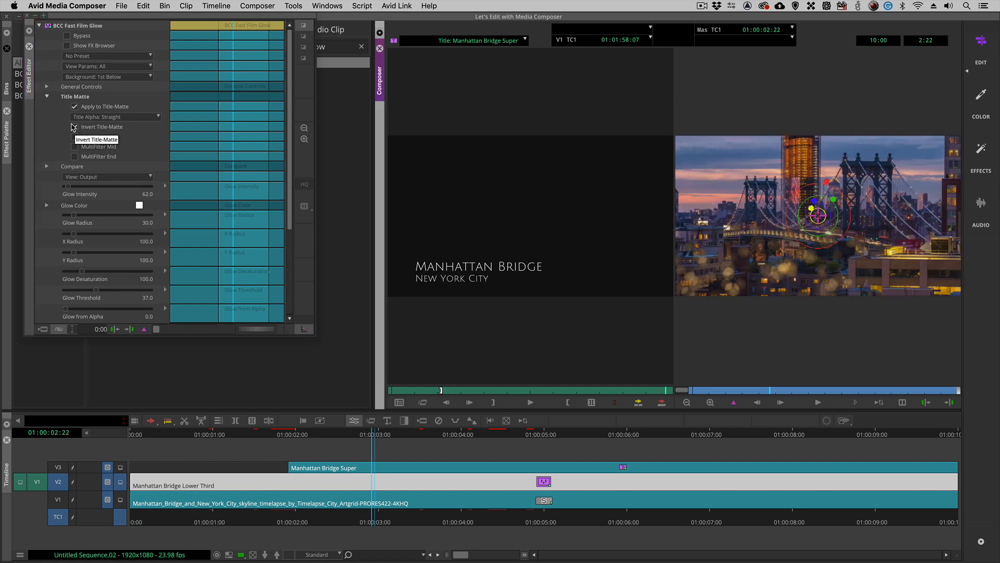
# Set Glow Intensity to about 759.5, Glow Radius to about 32.3 and Glow Threshold to about 19.6, and close the effect settings.
pyautogui.moveTo(68, 186); pyautogui.dragTo(79, 215)
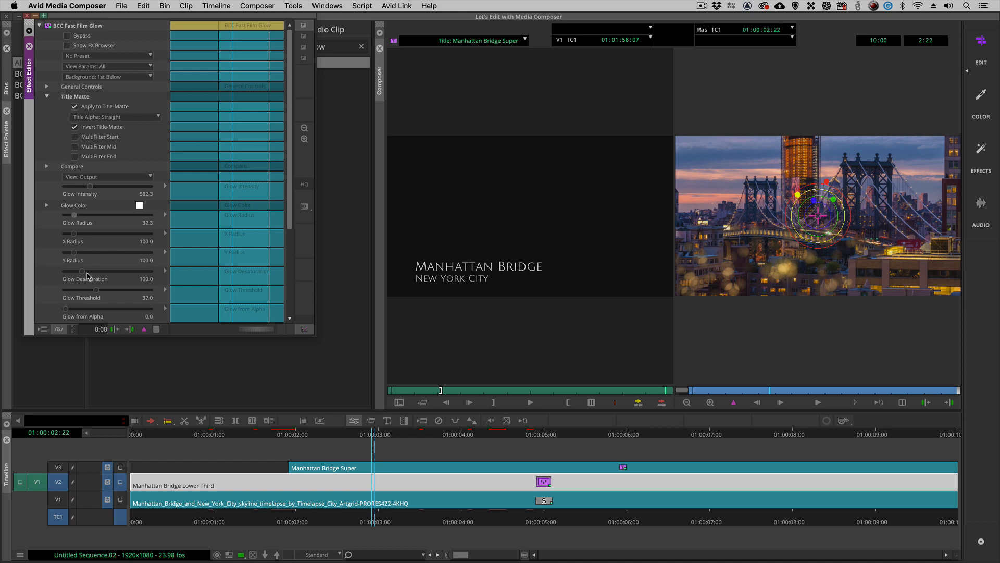
pyautogui.moveTo(92, 294); pyautogui.dragTo(82, 292)
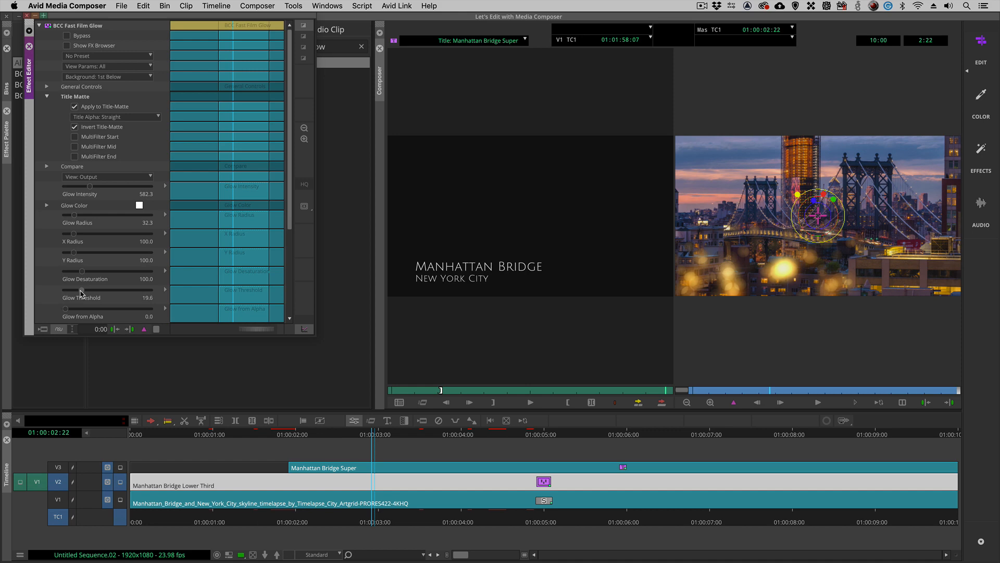
pyautogui.moveTo(92, 191); pyautogui.dragTo(99, 188)
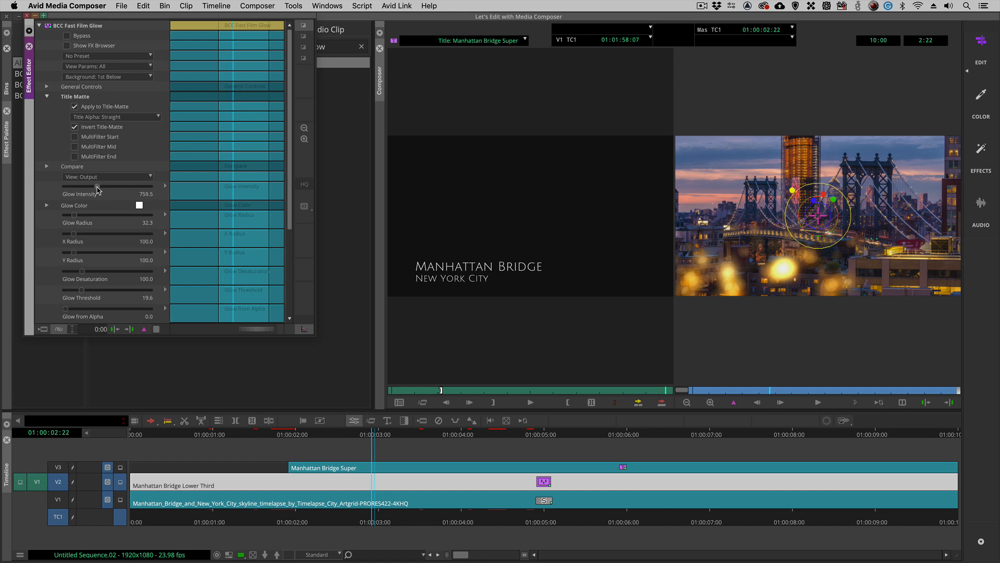
pyautogui.click(198, 360)
# Review the glowing bokeh lights behind the title in a single large monitor view over the opening seconds of the sequence.
pyautogui.moveTo(215, 477); pyautogui.dragTo(417, 462)
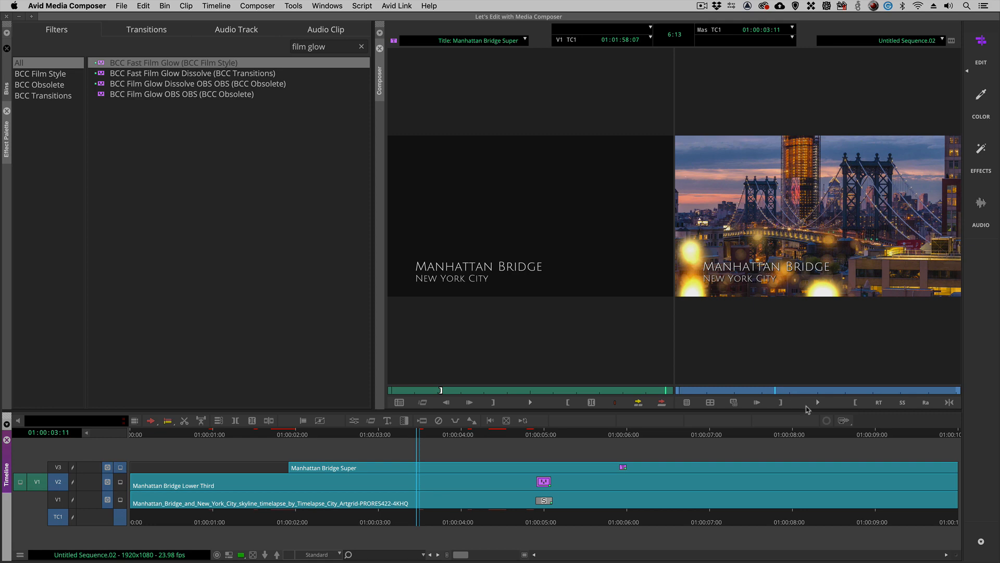
pyautogui.click(907, 404)
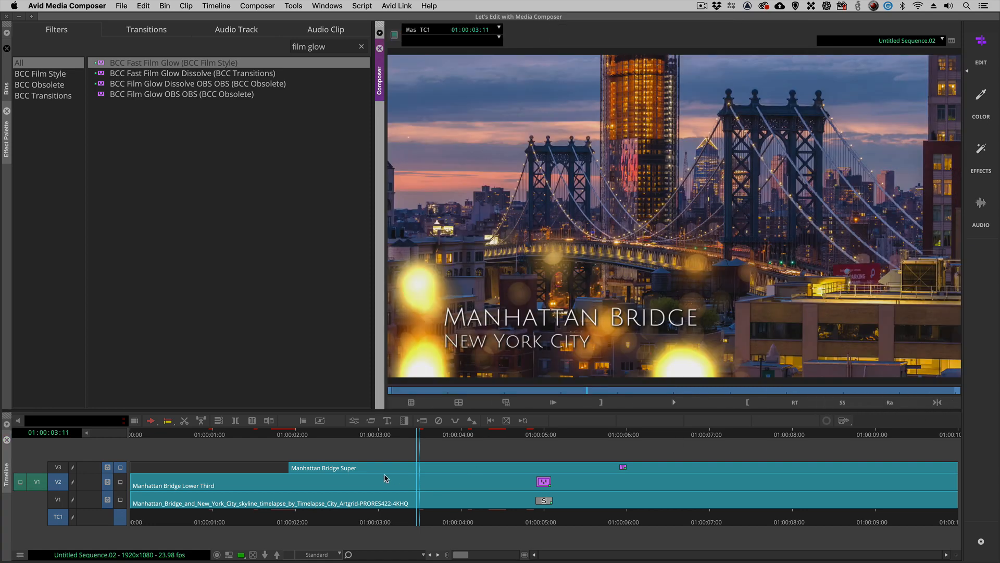
pyautogui.click(203, 487)
pyautogui.moveTo(247, 492); pyautogui.dragTo(150, 458)
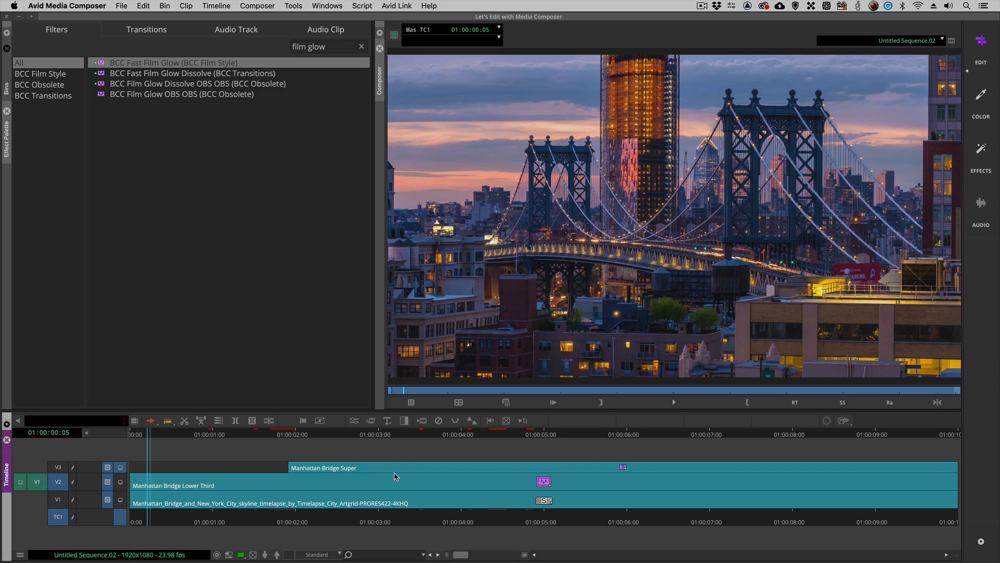
# Mark the whole Manhattan Bridge Lower Third clip on V2 and remove it, leaving the V2 track empty.
pyautogui.click(380, 477)
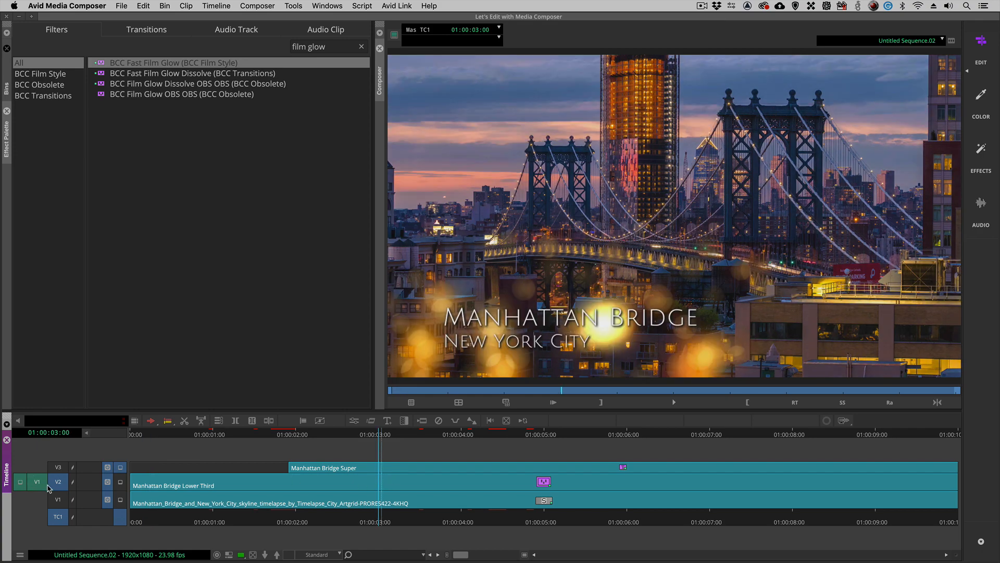
pyautogui.click(206, 492)
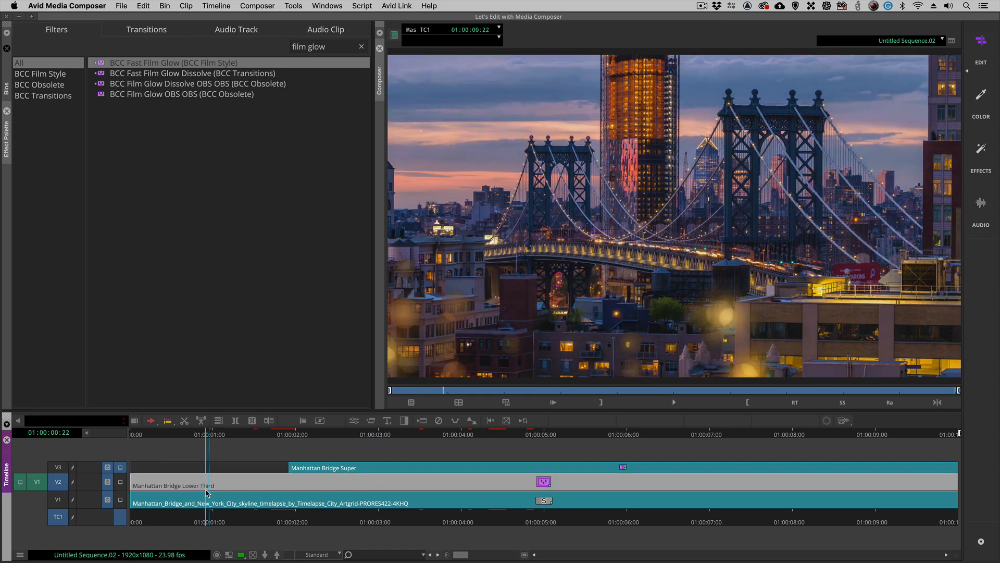
pyautogui.press('Delete')
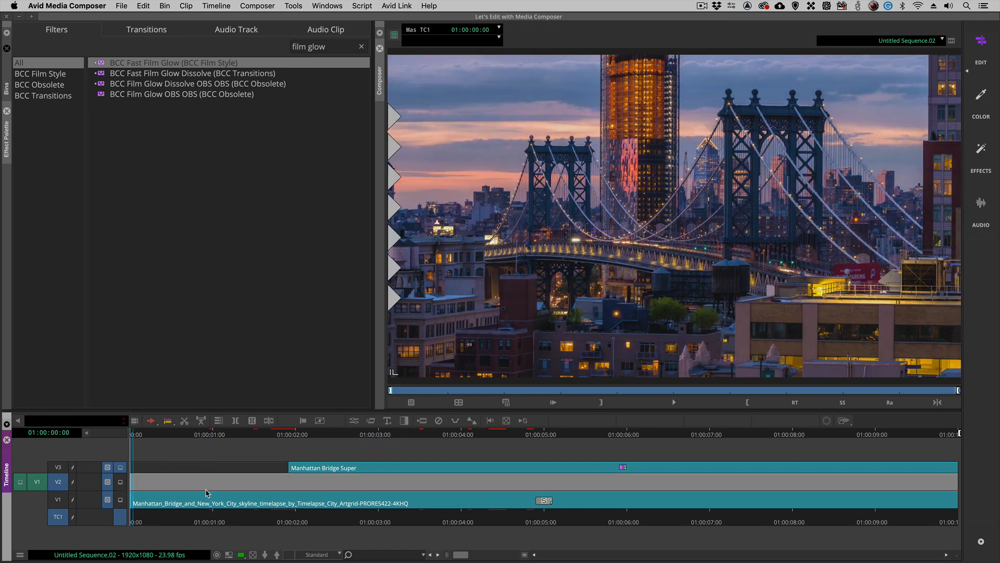
# Find BCC Particle Illusion with a "particle ill" search, apply it to the empty V2 filler and open the effect for editing.
pyautogui.press('super+8')
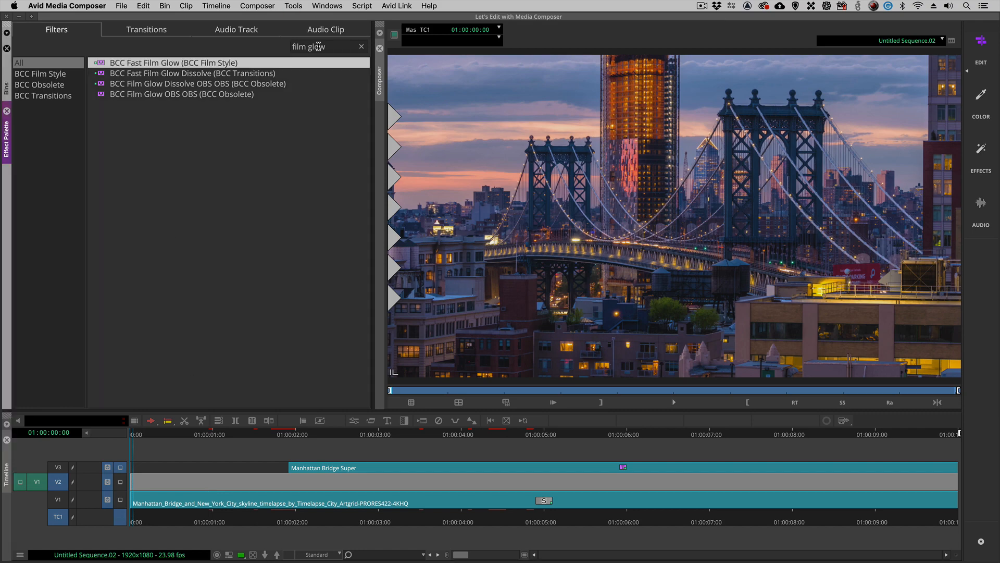
pyautogui.moveTo(333, 47); pyautogui.dragTo(171, 34)
pyautogui.write('particle il')
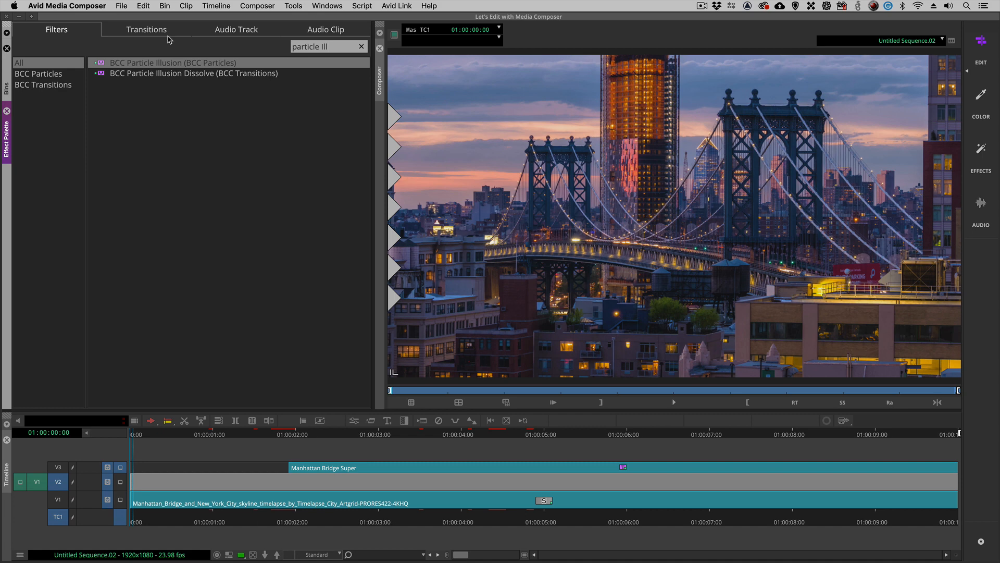
pyautogui.moveTo(157, 63); pyautogui.dragTo(264, 483)
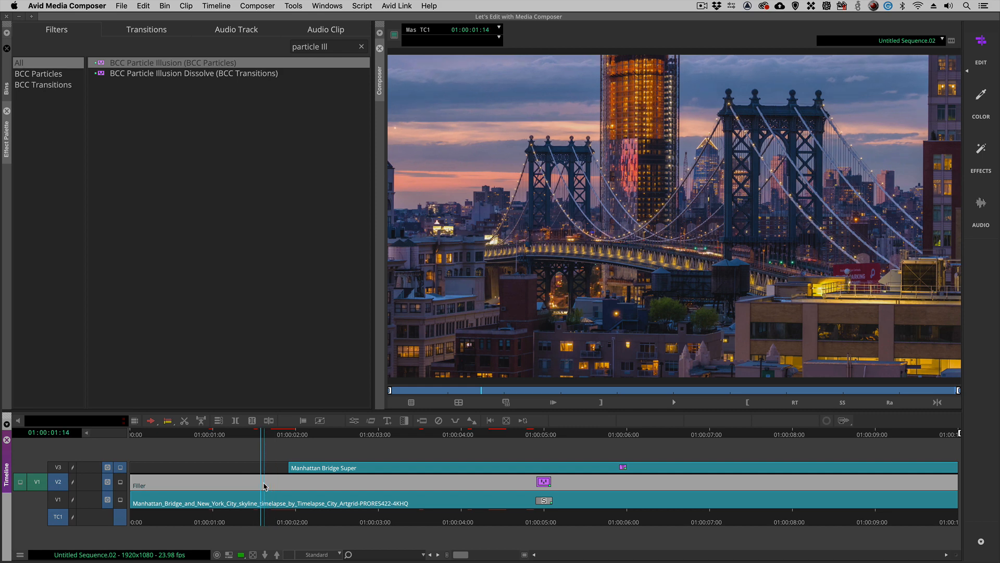
pyautogui.press("'")
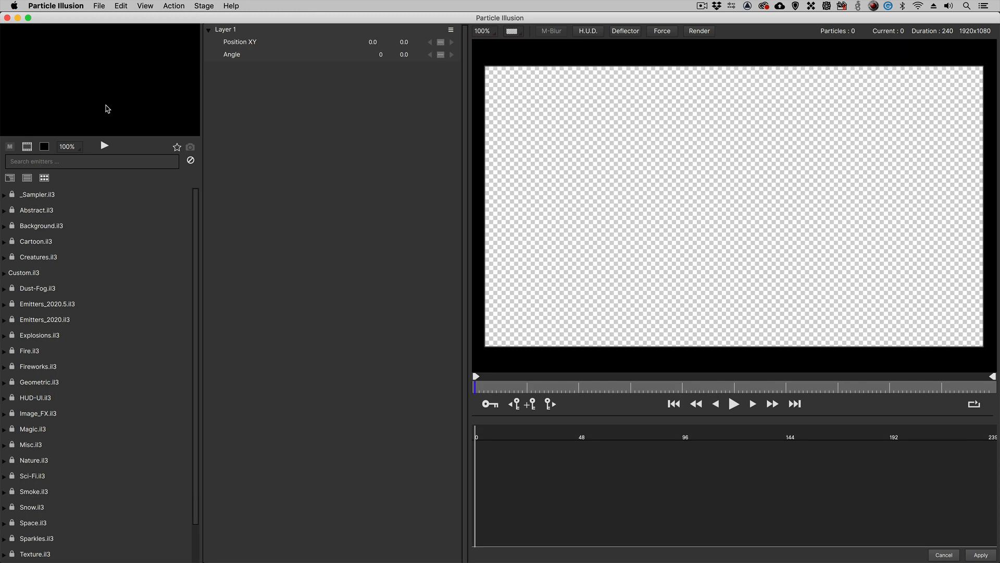
# In Particle Illusion, open the project Manhattan Bridge Lower Third.bpi from the Desktop without saving the current project.
pyautogui.click(100, 8)
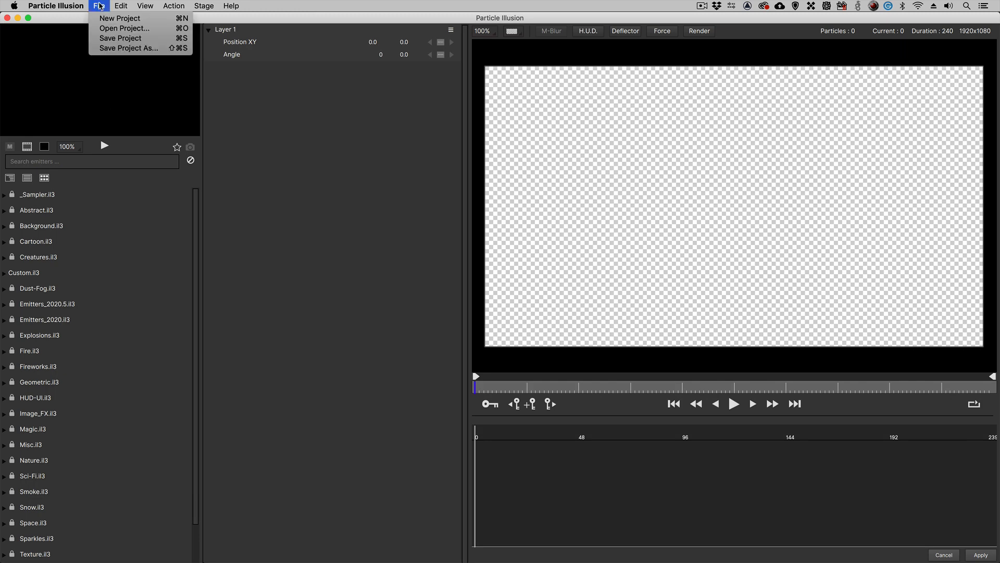
pyautogui.click(106, 31)
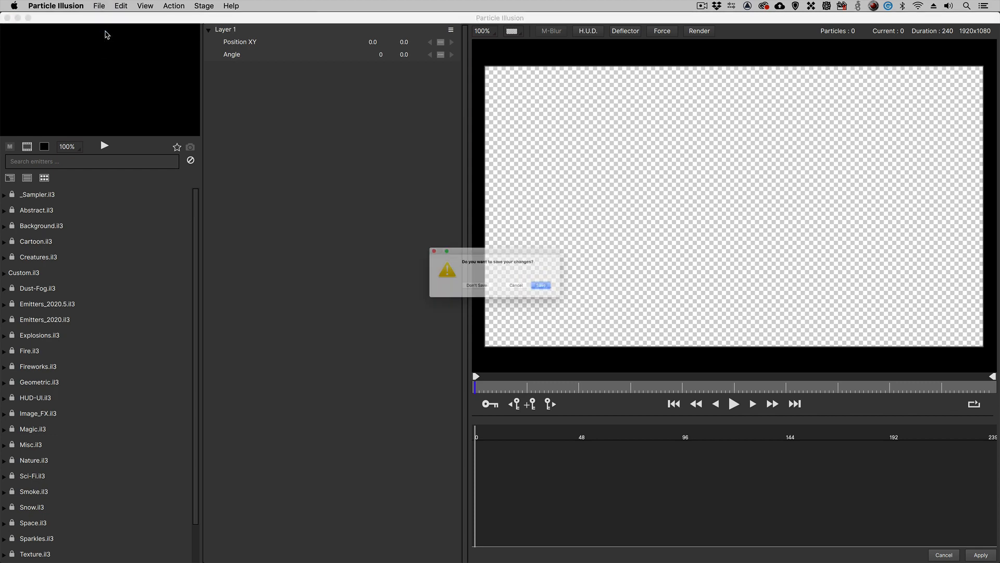
pyautogui.click(461, 295)
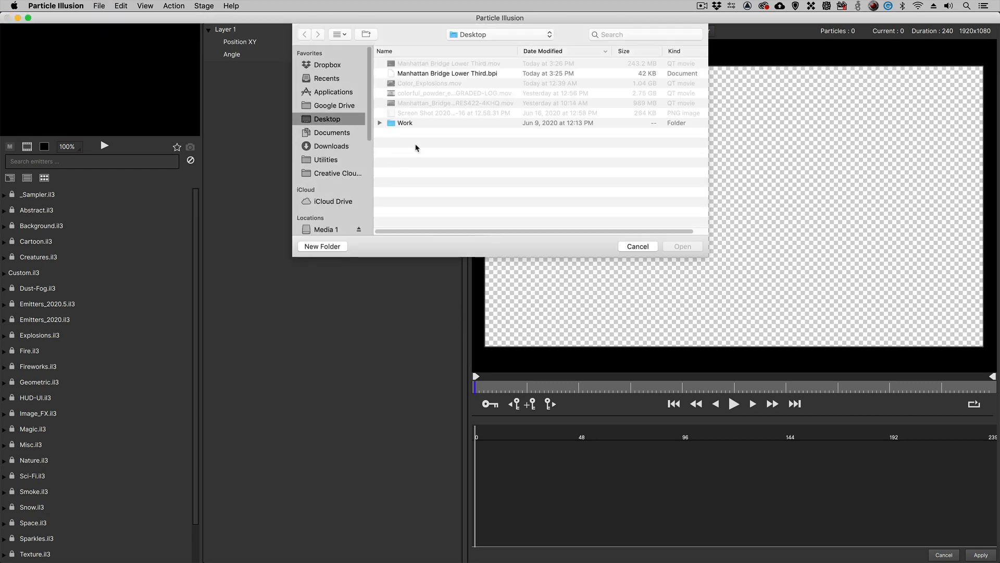
pyautogui.click(451, 74)
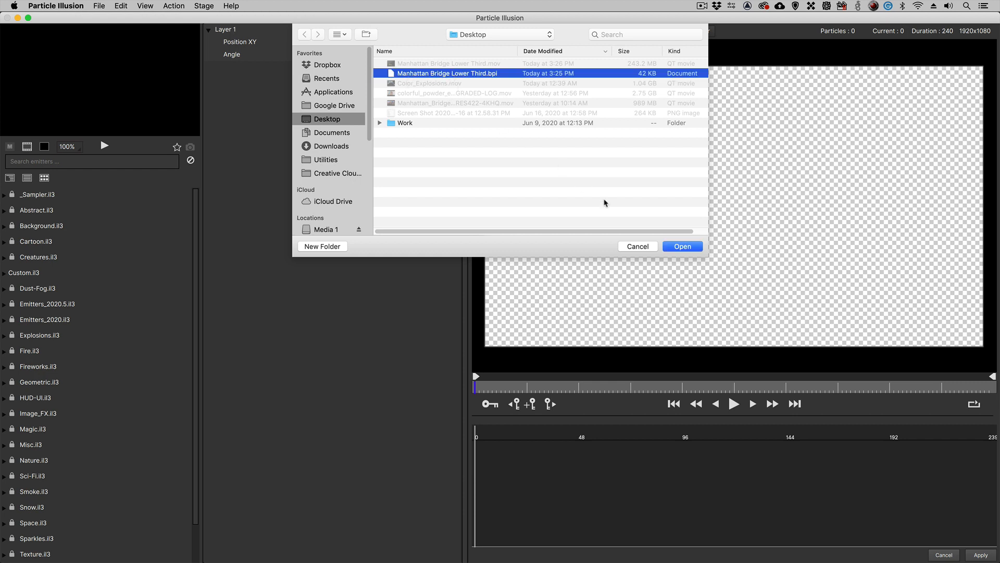
pyautogui.click(684, 248)
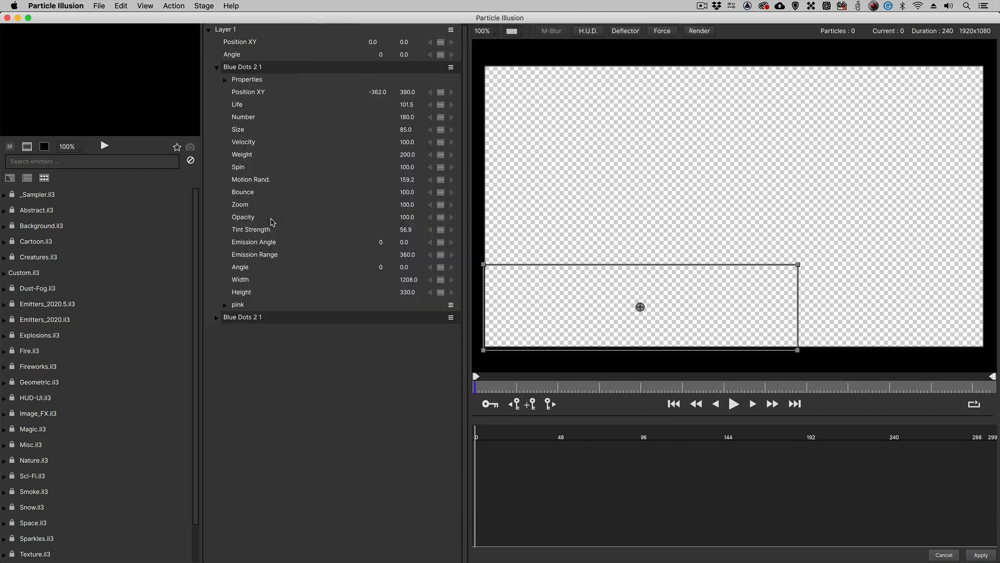
# Preview the loaded bokeh particles, composite them over the source video and apply them to the effect.
pyautogui.press('space')
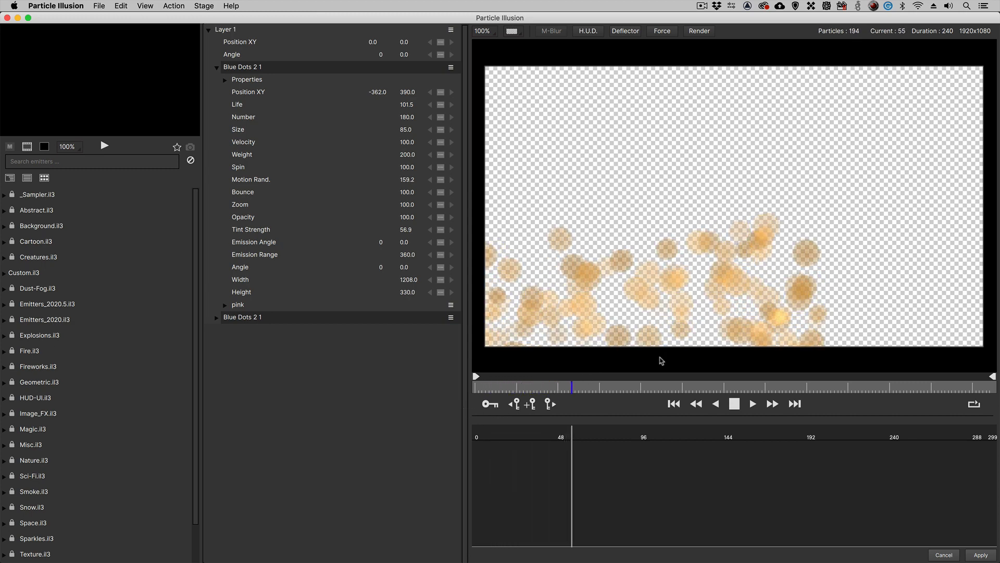
pyautogui.press('space')
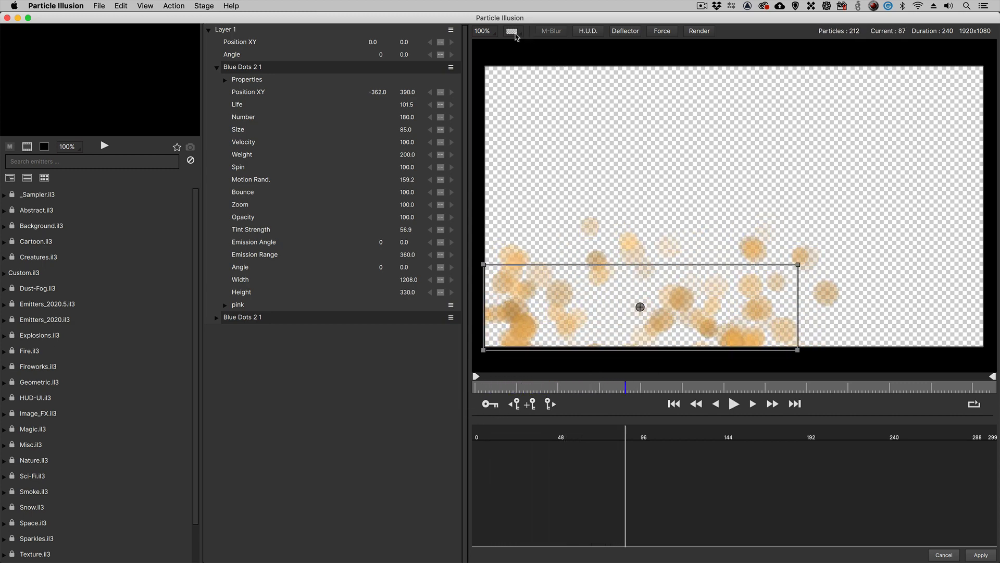
pyautogui.click(515, 33)
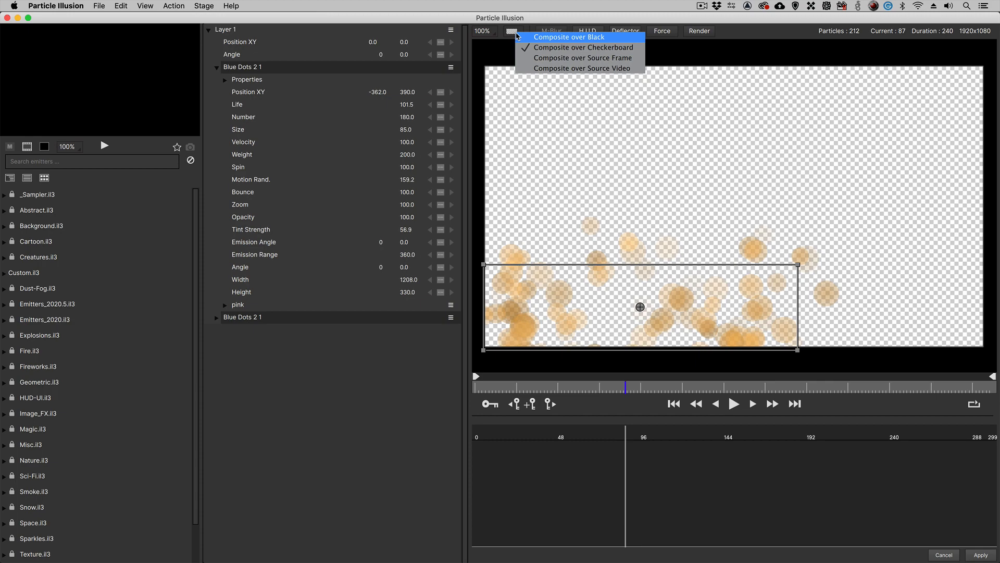
pyautogui.click(527, 68)
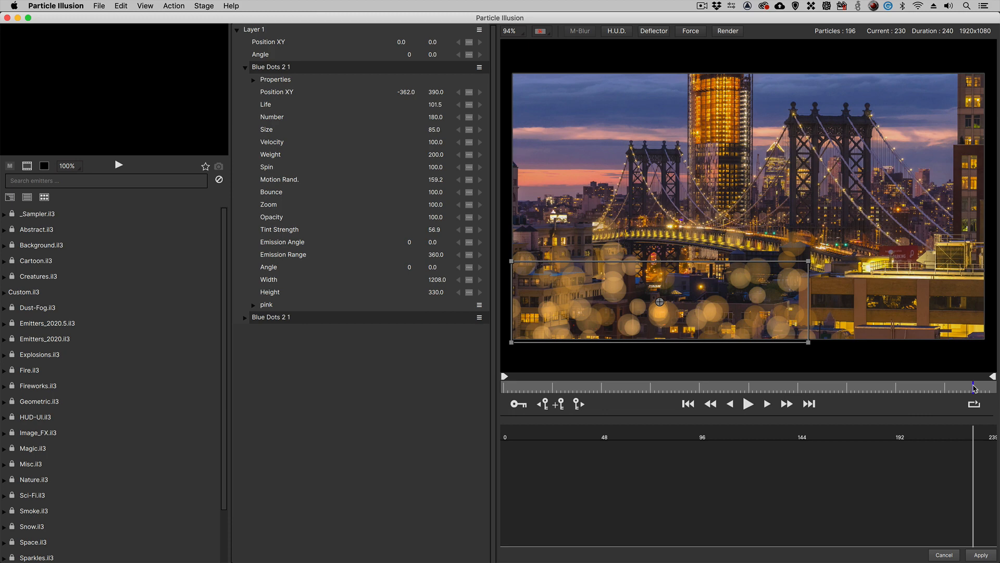
pyautogui.click(982, 556)
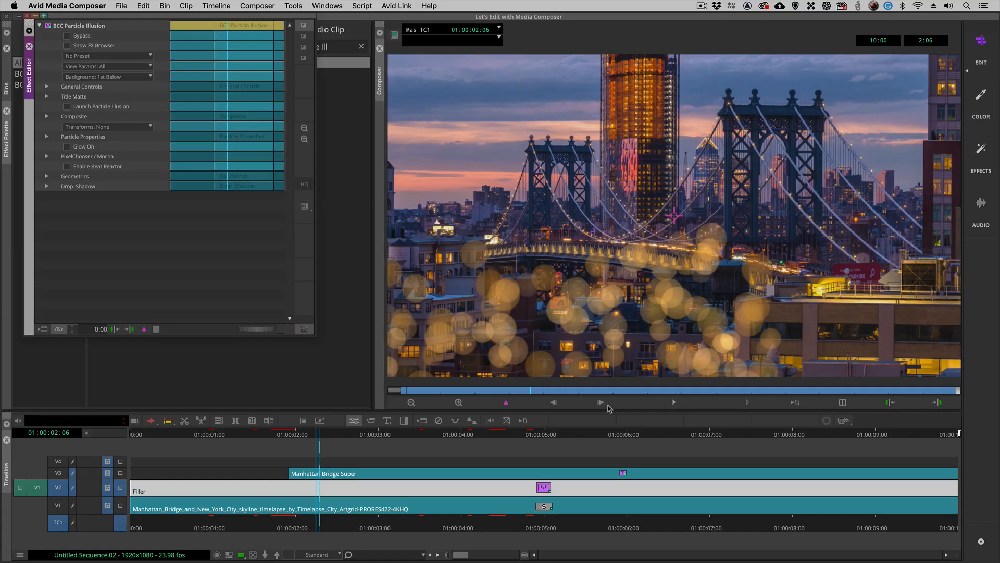
# In the BCC Particle Illusion settings, enable the glow at an intensity of 246.8 and use the Alpha + Apply Mode composite style.
pyautogui.click(76, 148)
pyautogui.click(76, 148)
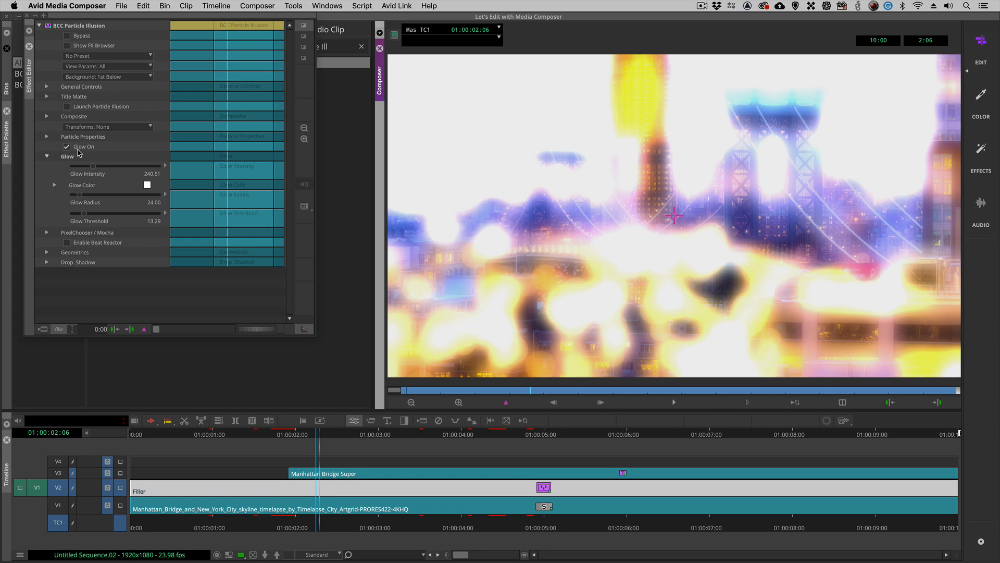
pyautogui.click(48, 117)
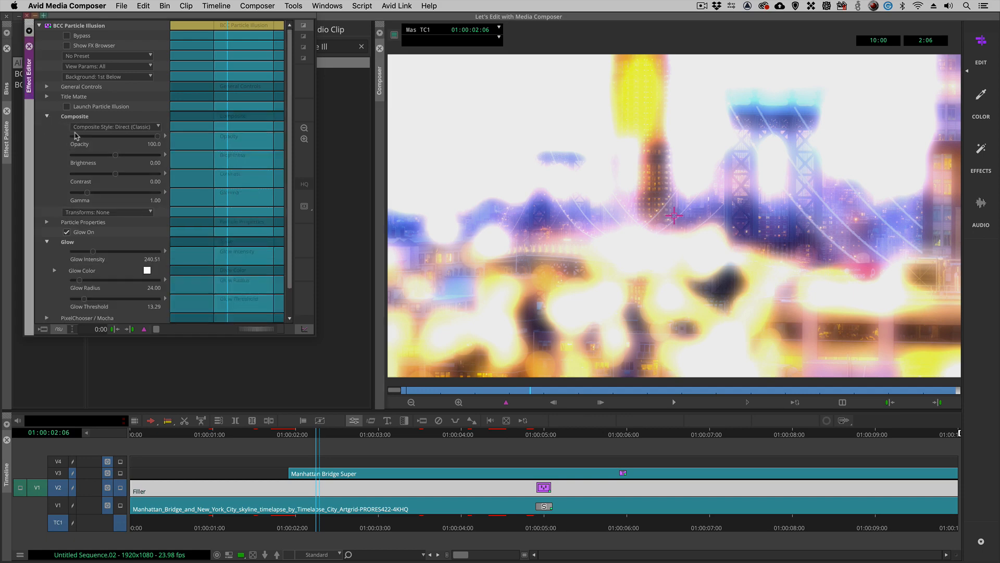
pyautogui.click(131, 127)
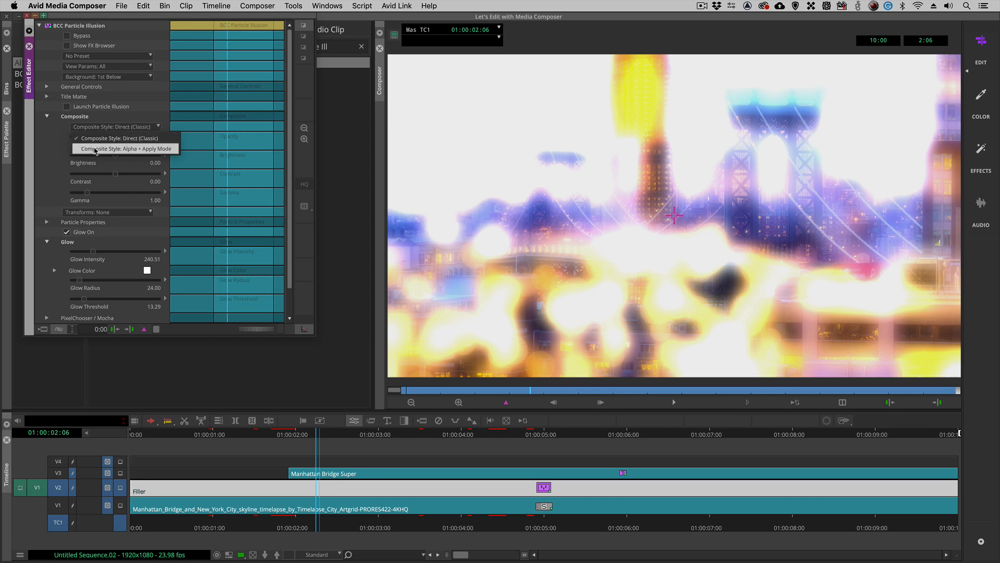
pyautogui.click(126, 150)
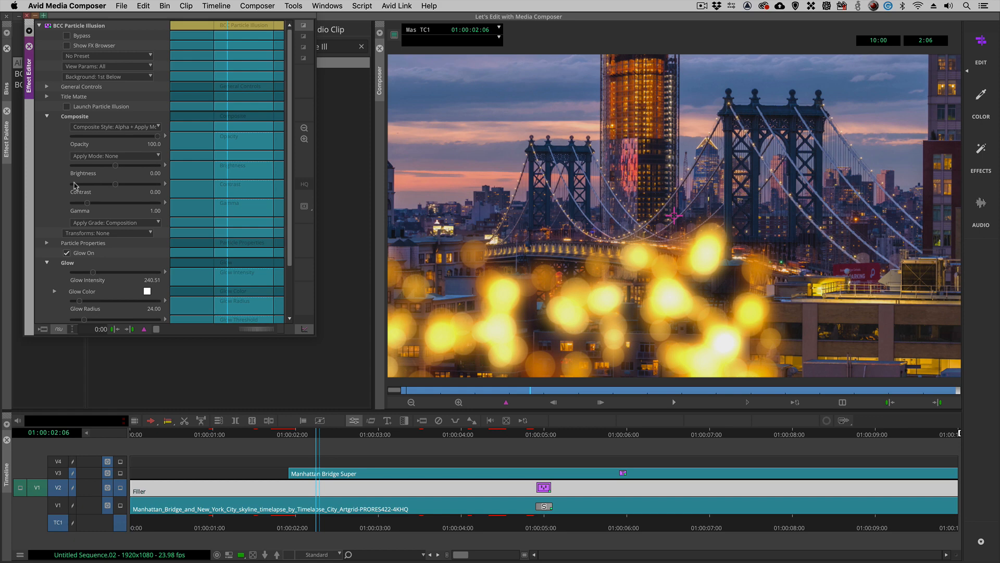
pyautogui.moveTo(88, 276)
pyautogui.mouseDown()
pyautogui.moveTo(77, 275)
pyautogui.moveTo(105, 274)
pyautogui.moveTo(95, 272)
pyautogui.mouseUp()
pyautogui.click(46, 117)
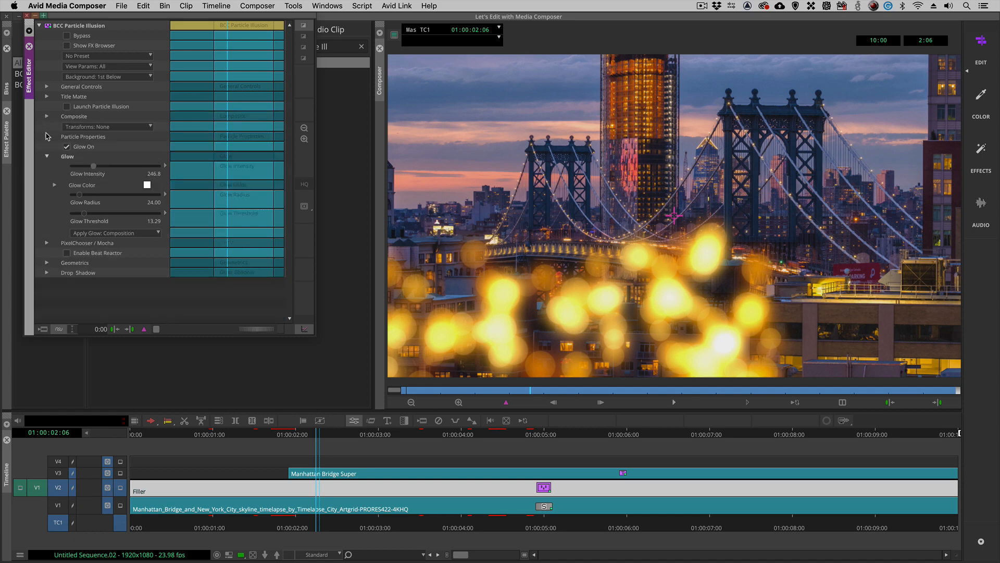
# Check how the particles build up over the first two seconds and set Frames to Preload to 48 in the Particle Properties.
pyautogui.click(46, 137)
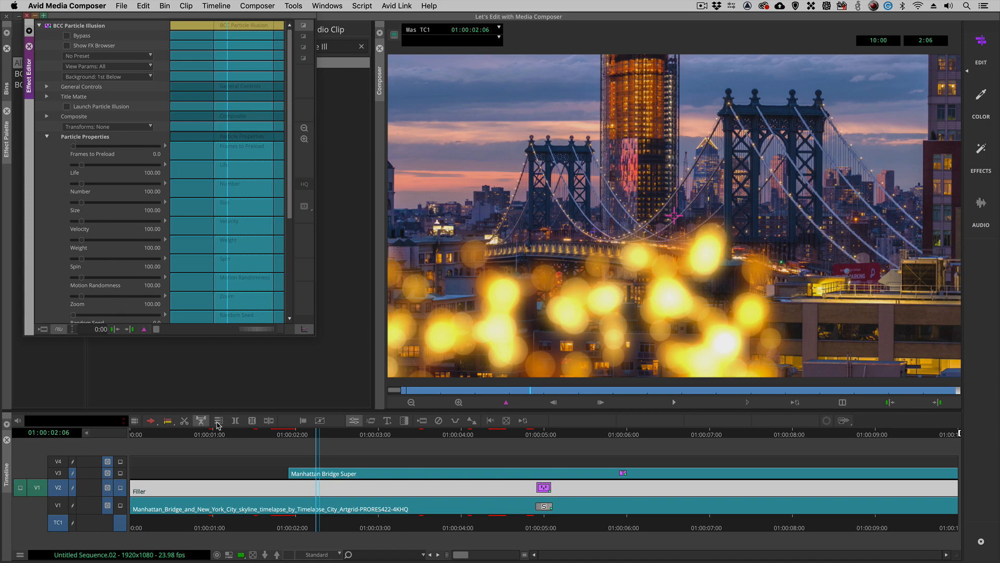
pyautogui.click(160, 488)
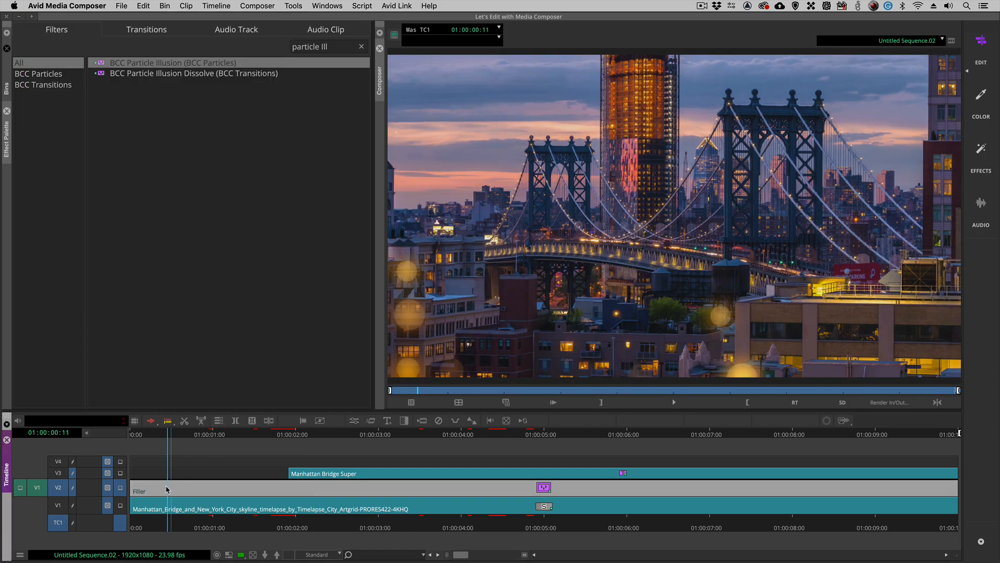
pyautogui.moveTo(163, 487); pyautogui.dragTo(260, 465)
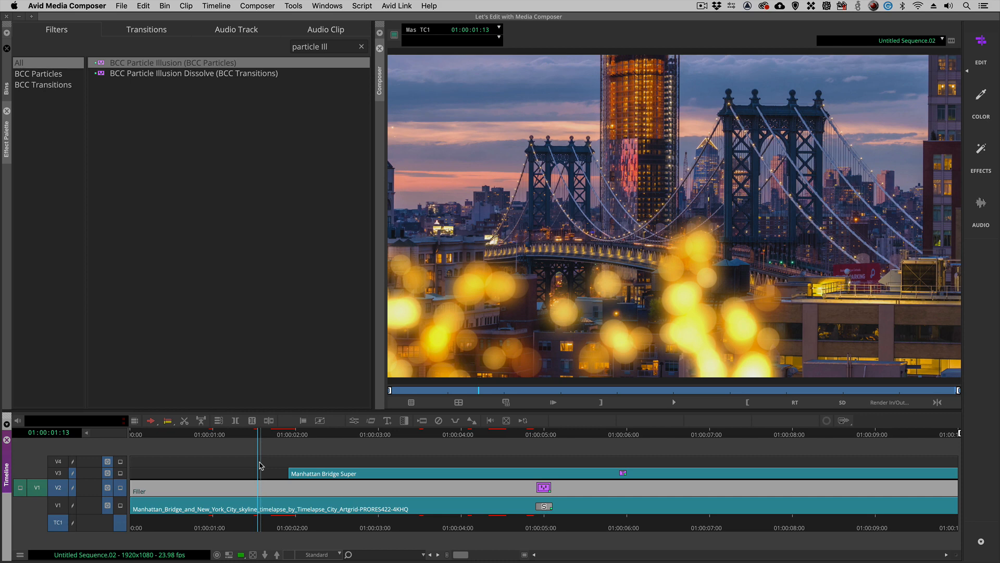
pyautogui.moveTo(260, 465); pyautogui.dragTo(297, 464)
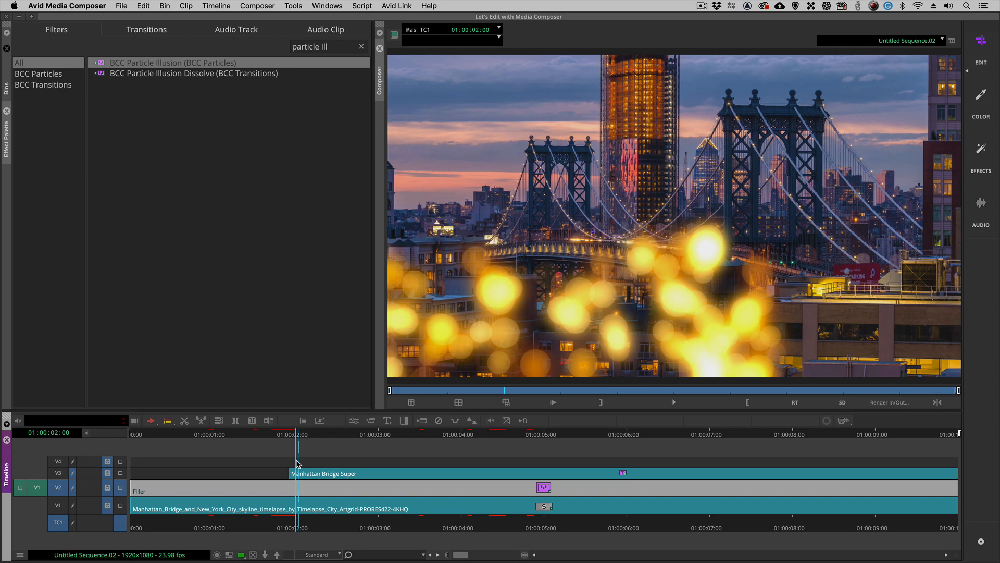
pyautogui.moveTo(297, 464); pyautogui.dragTo(127, 465)
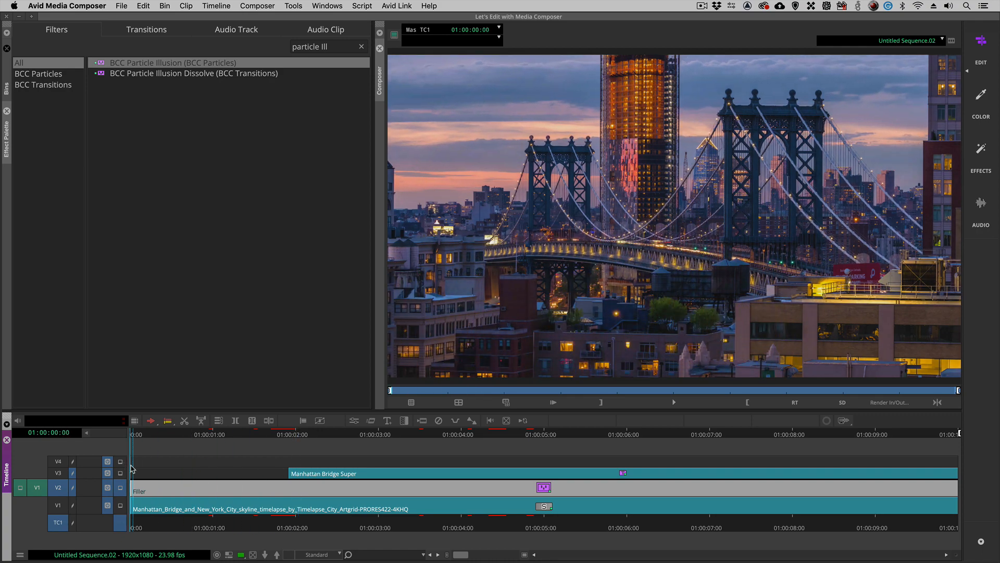
pyautogui.press("'")
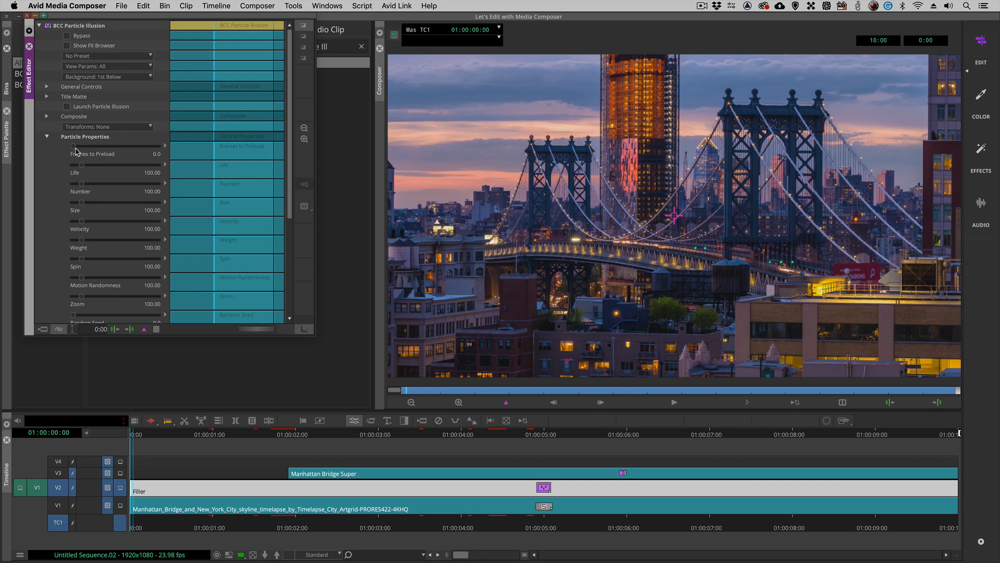
pyautogui.write('48')
pyautogui.press('Return')
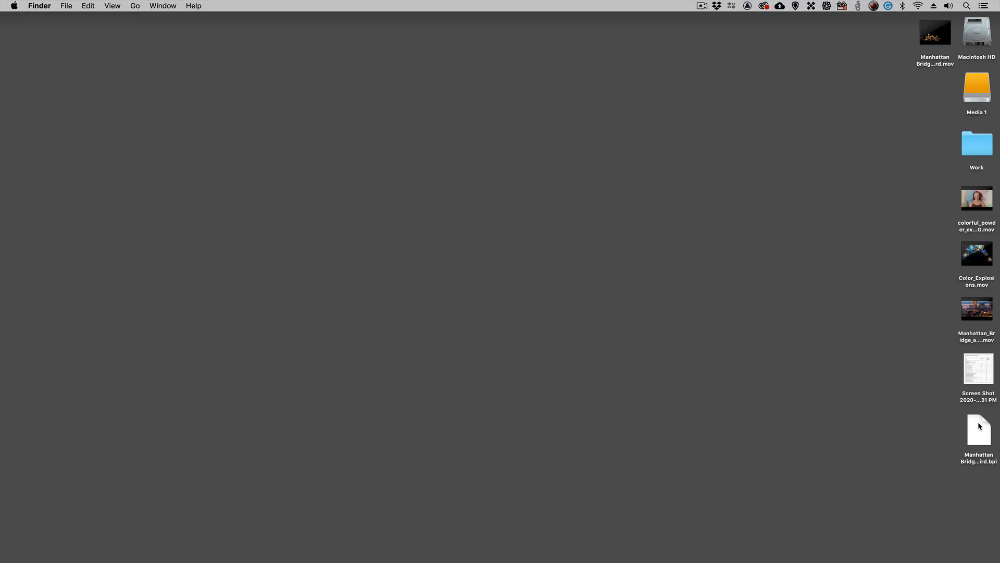
# Switch to Finder and examine the file information of Manhattan Bridge Lower Third.bpi on the desktop.
pyautogui.rightClick(979, 426)
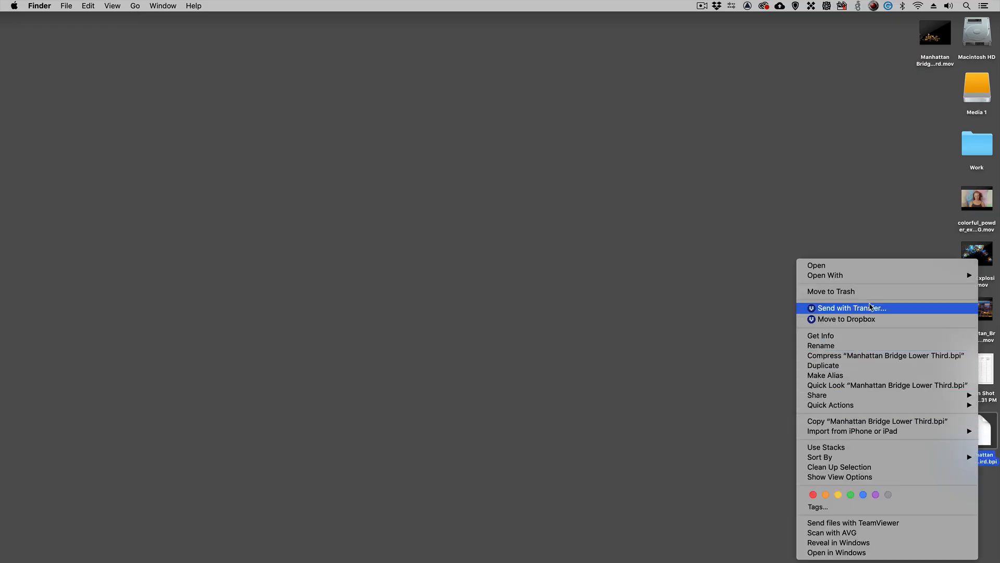
pyautogui.click(839, 336)
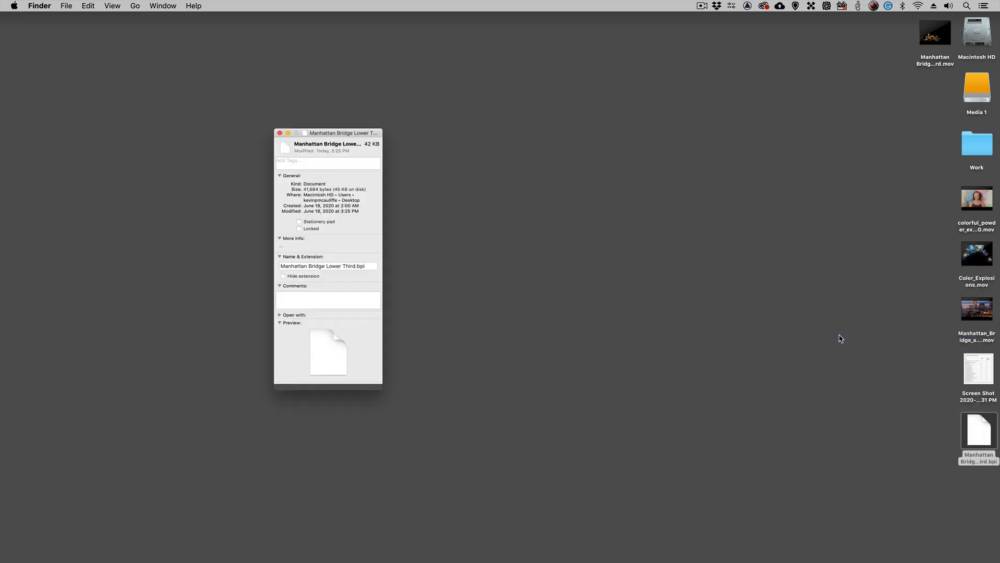